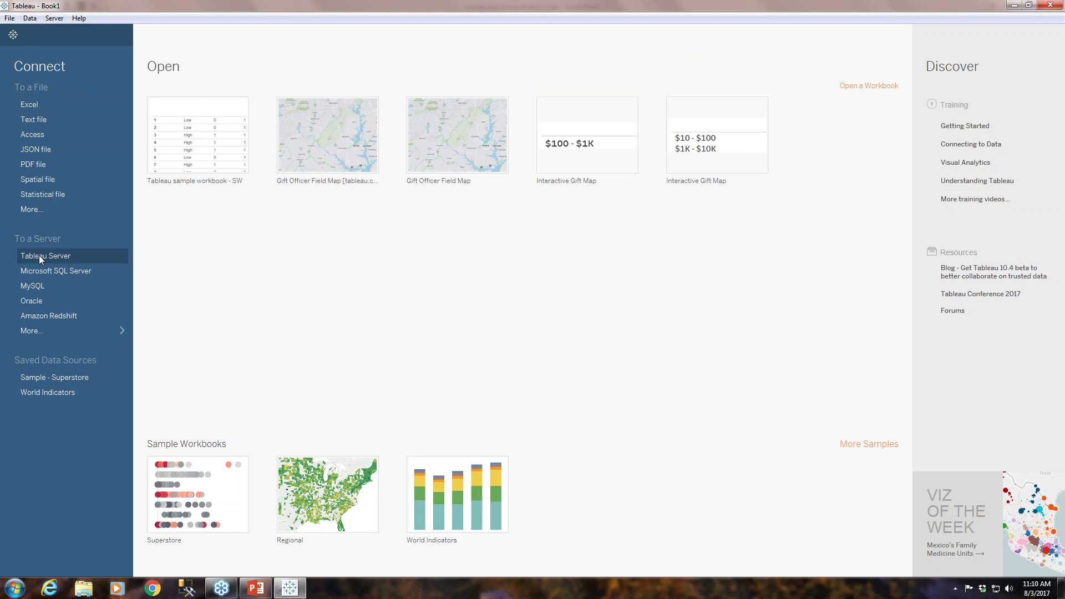
Connect to the Gifts (TwbCache) data source on Tableau Server and open Sheet 1
click(43, 256)
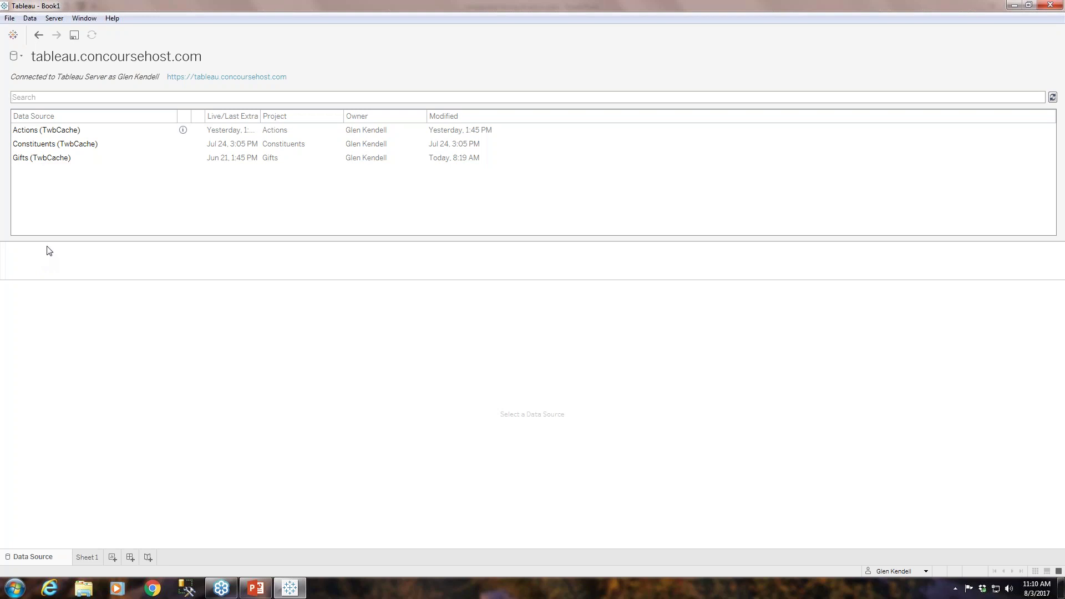
click(46, 161)
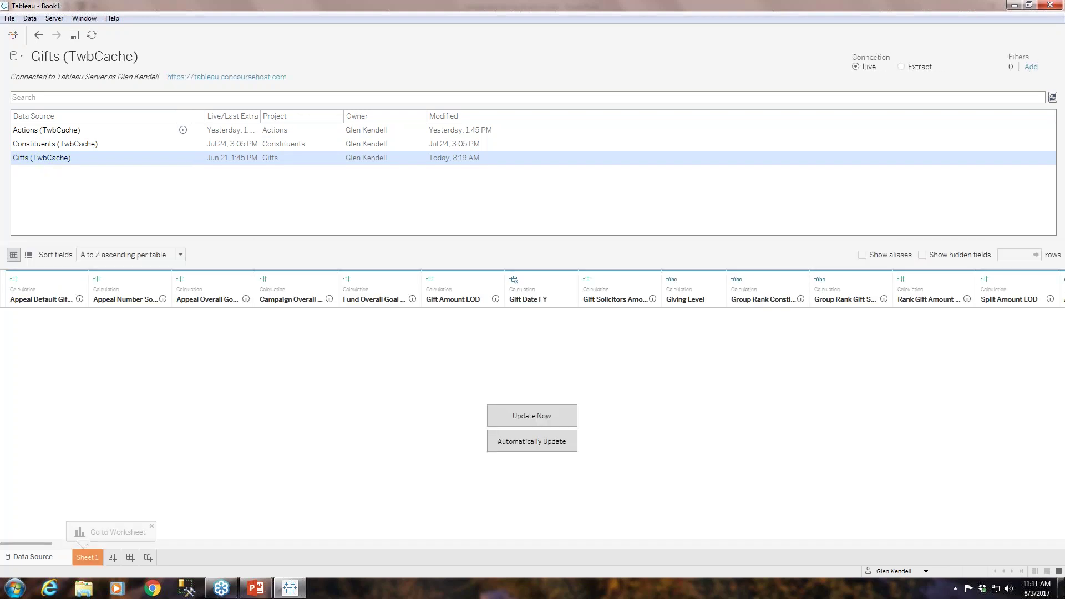
click(86, 557)
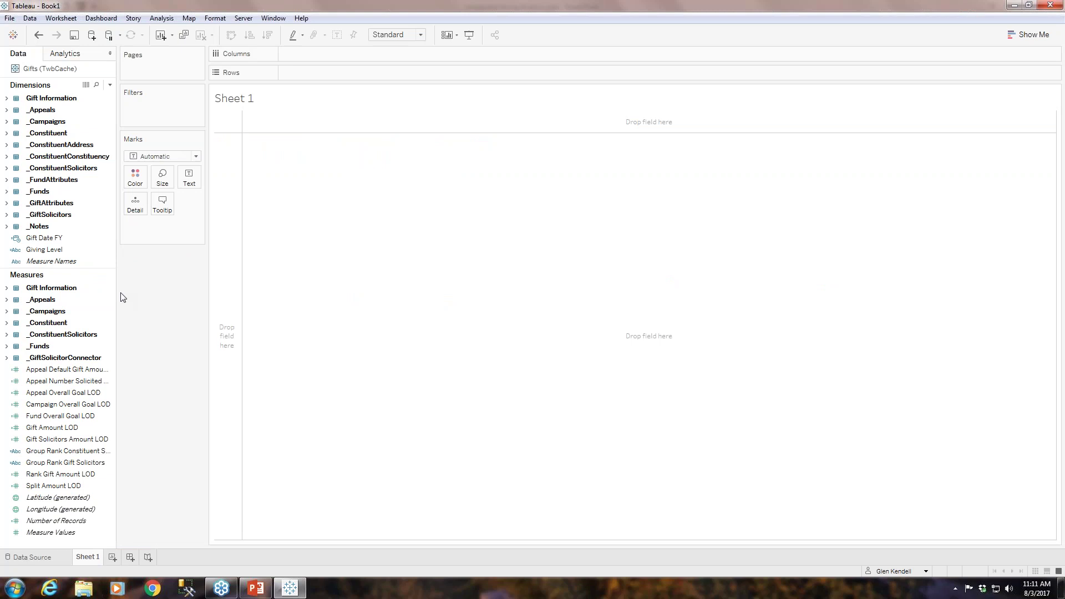
Widen the field list and look through the dimensions in the Gift Information folder
drag(117, 292, 153, 280)
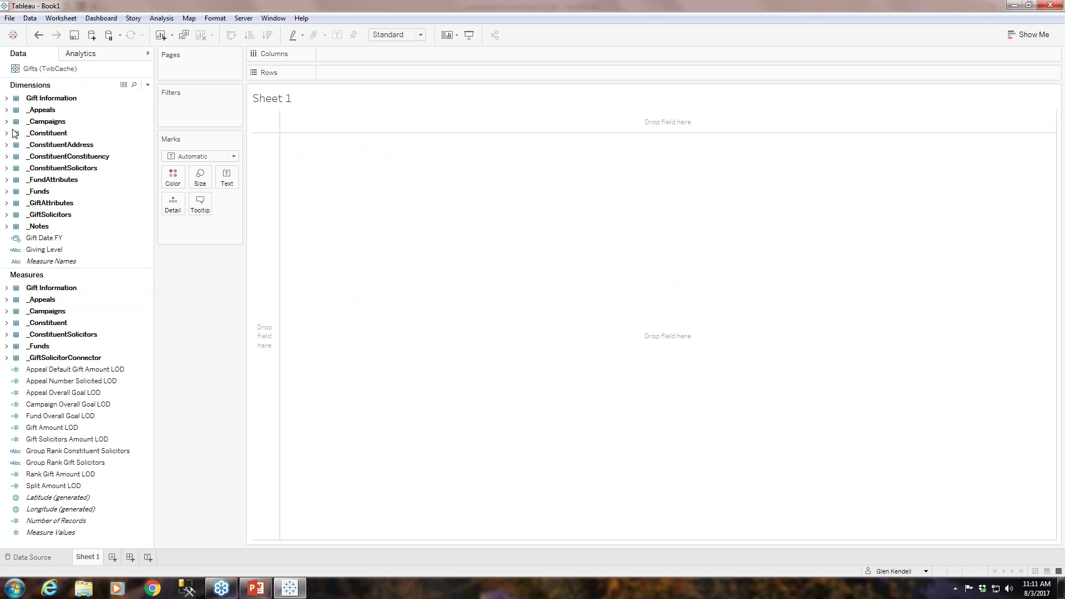
click(8, 99)
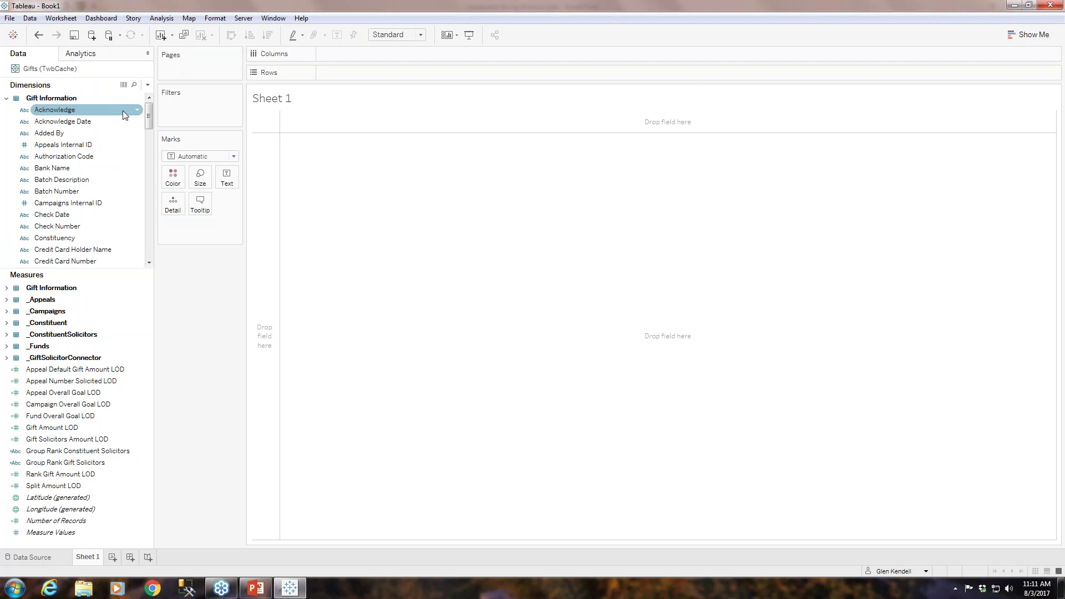
mouse_move(148, 114)
mouse_down()
mouse_move(145, 222)
mouse_move(147, 108)
mouse_up()
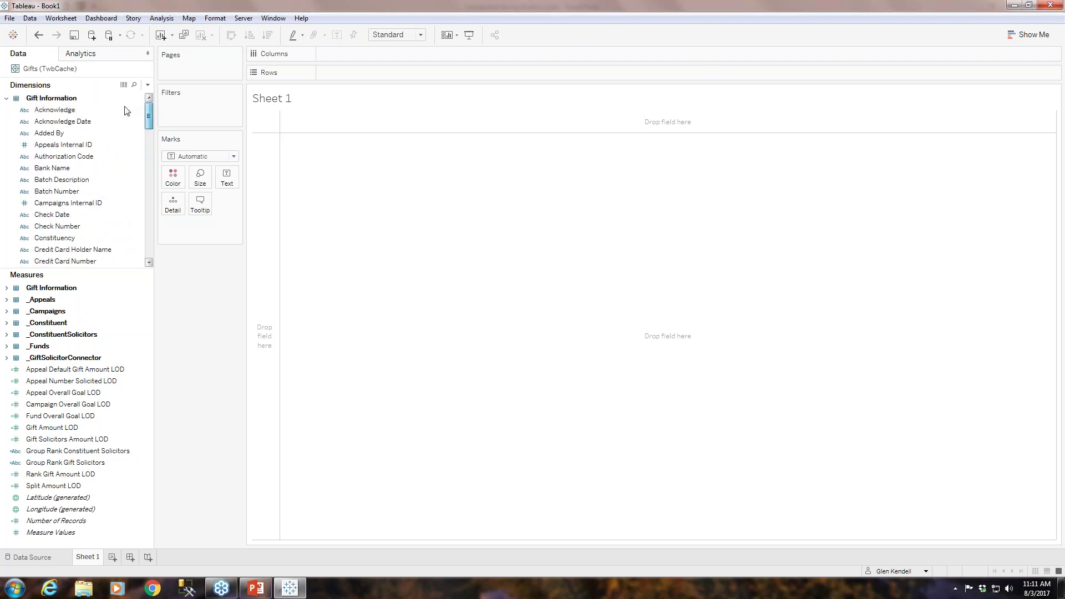
click(7, 99)
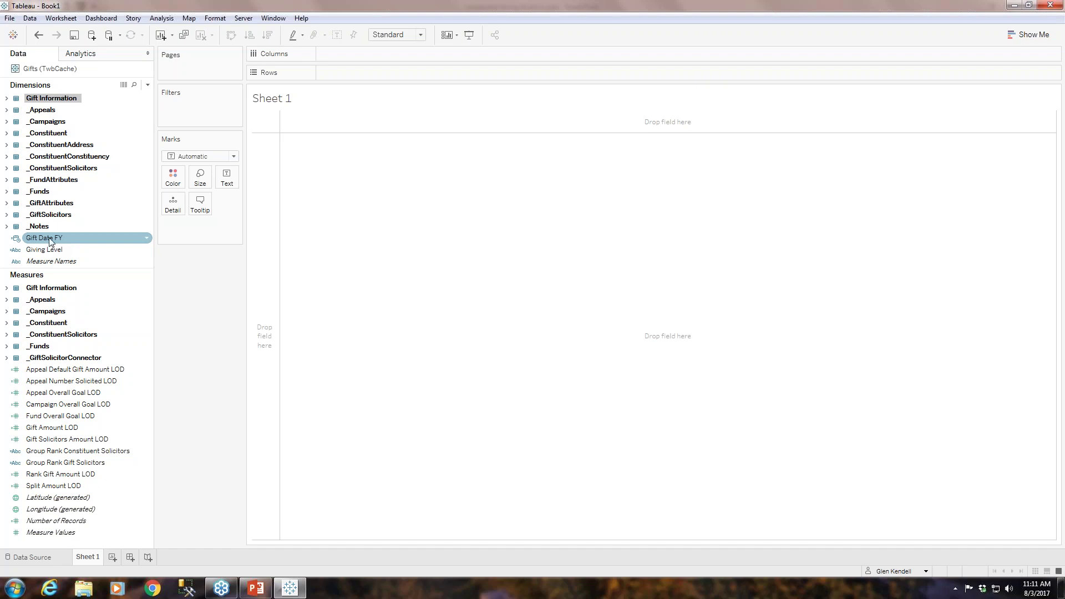
Plot the sum of Gift Amount LOD as rows against the year of Gift Date FY as columns
drag(50, 240, 148, 229)
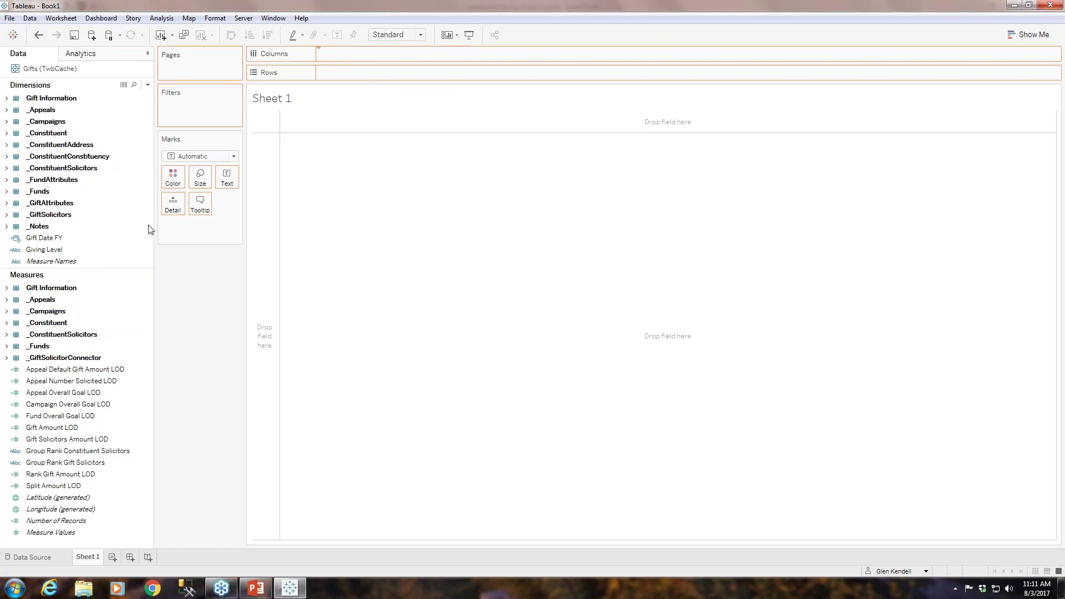
mouse_move(60, 431)
mouse_down()
mouse_move(377, 89)
mouse_move(347, 78)
mouse_move(359, 74)
mouse_up()
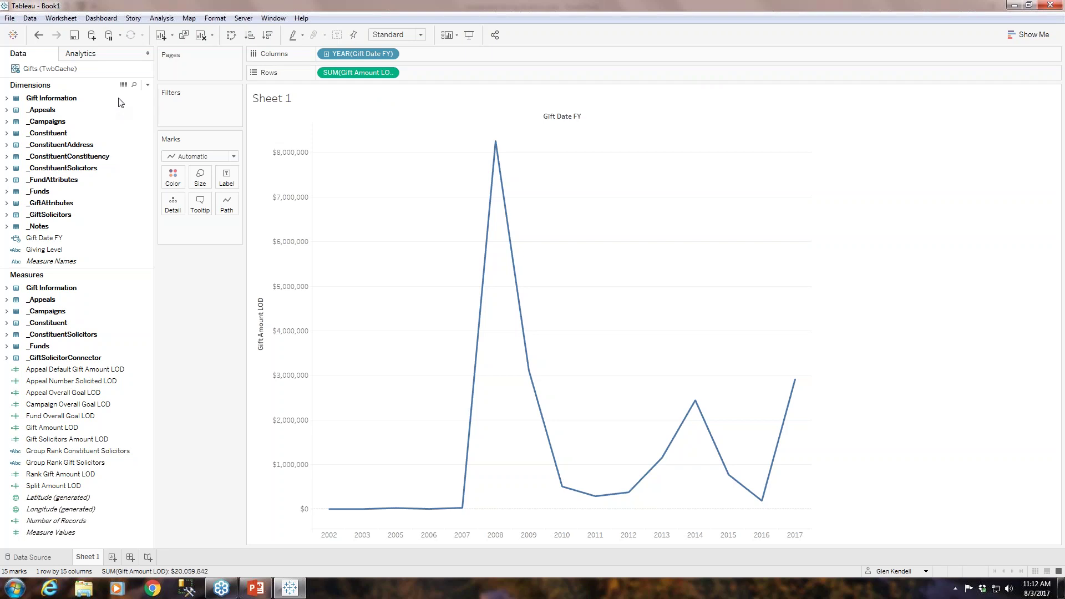
Start a new calculated field named Cohort
click(149, 84)
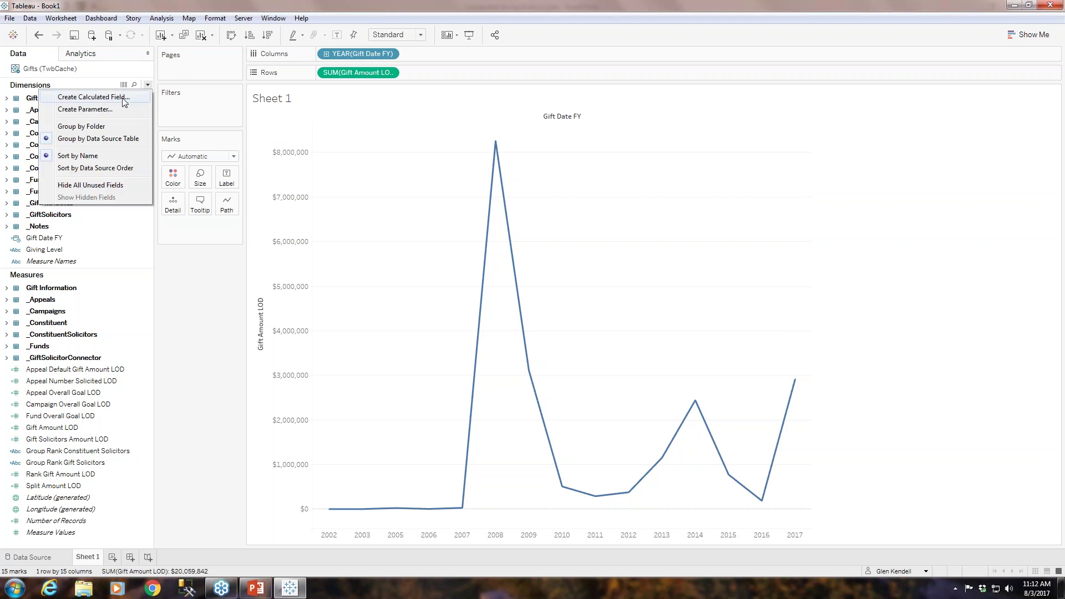
click(93, 97)
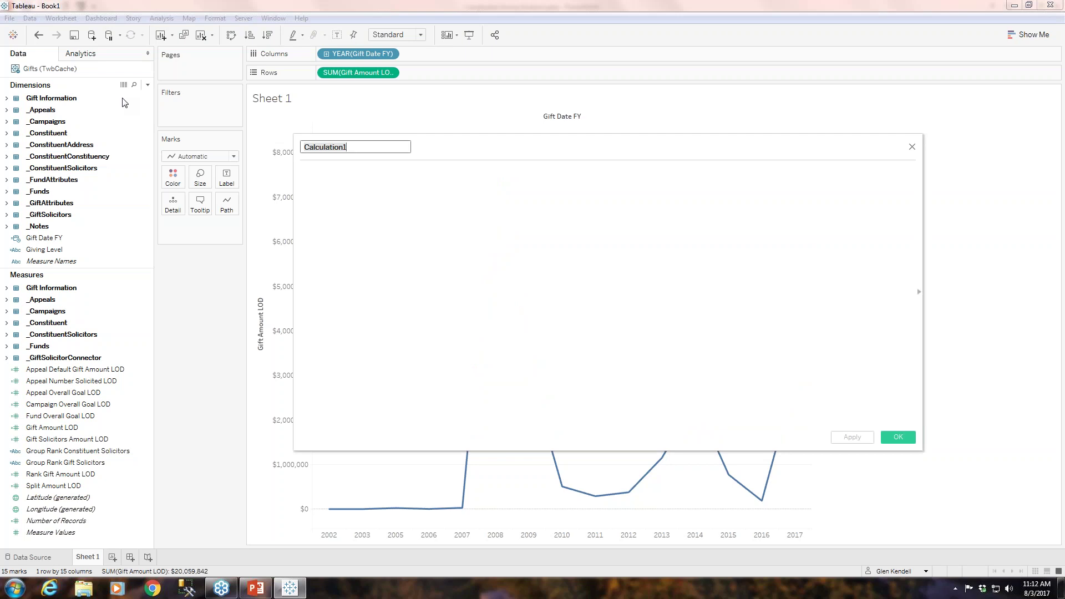
text(Cohort)
Enter the Cohort formula { FIXED [Records Internal ID] : MIN([Gift Date FY]) }
click(385, 205)
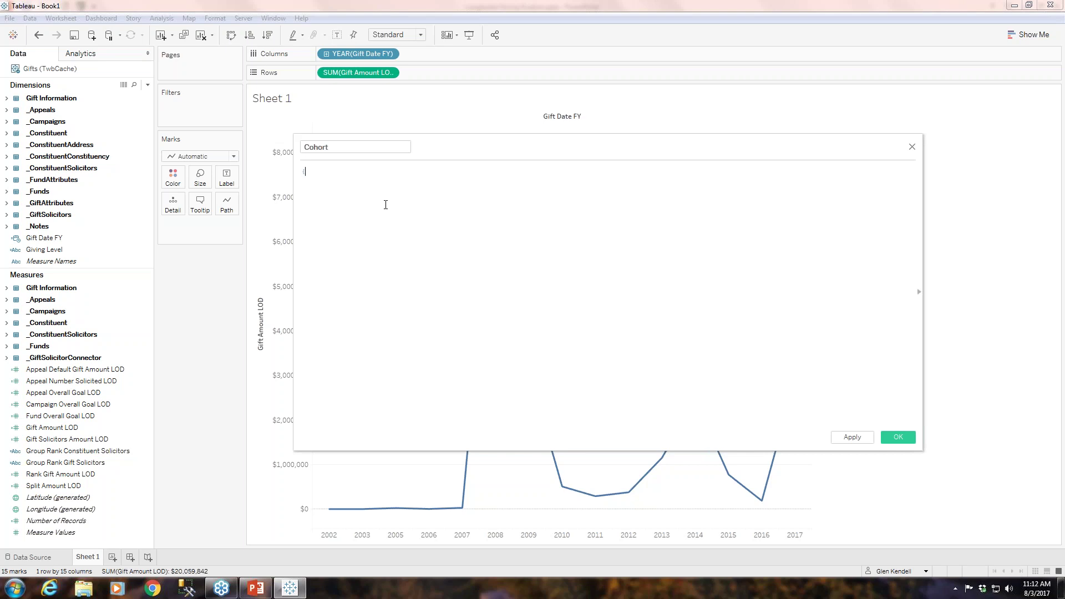
text({ FIXED)
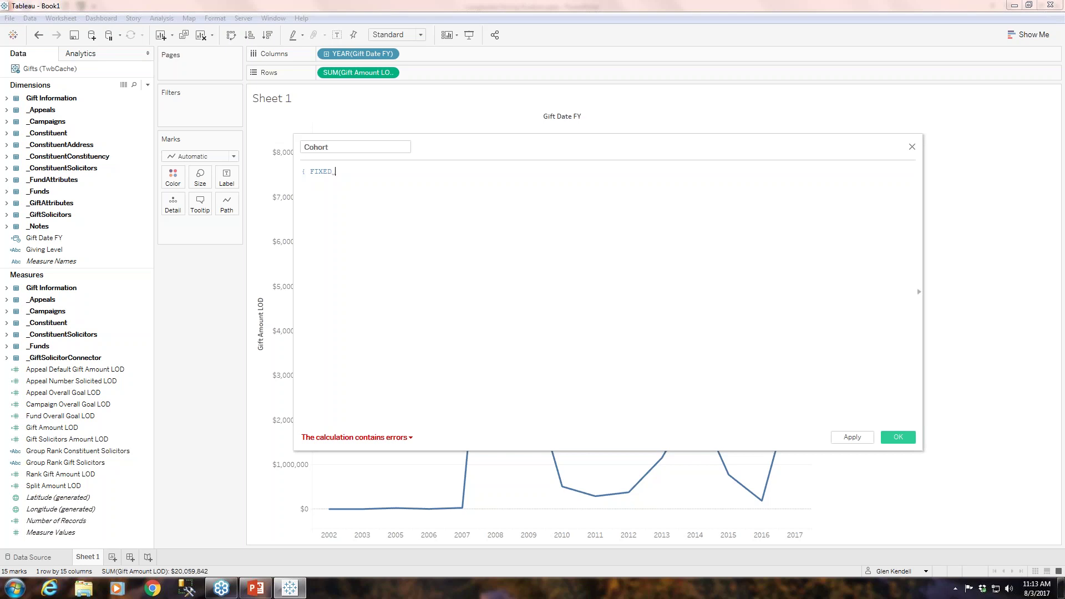
text([rec)
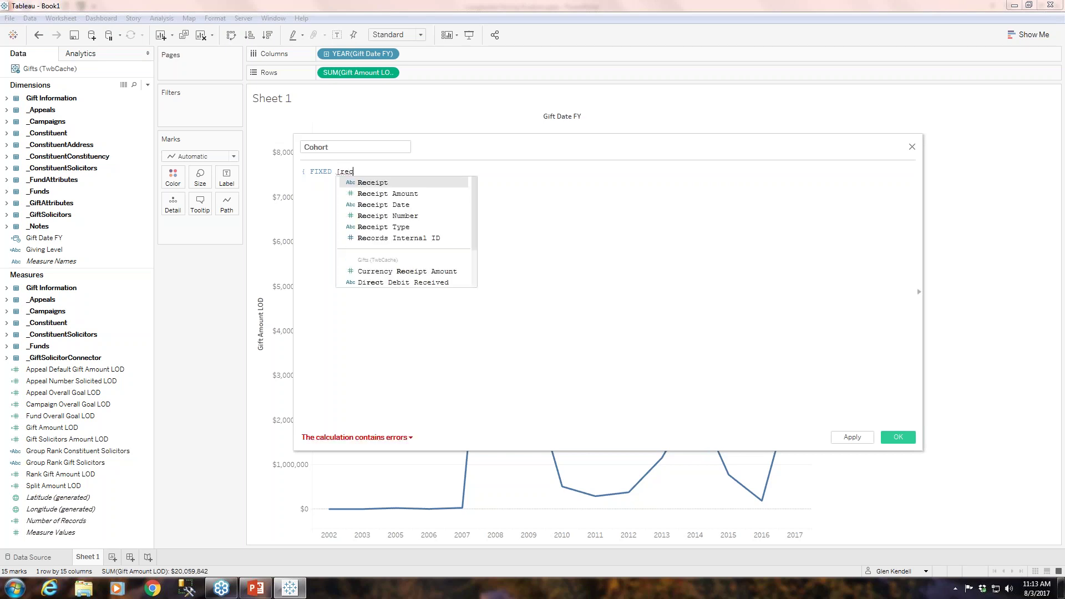
key(BackSpace)
key(BackSpace)
key(BackSpace)
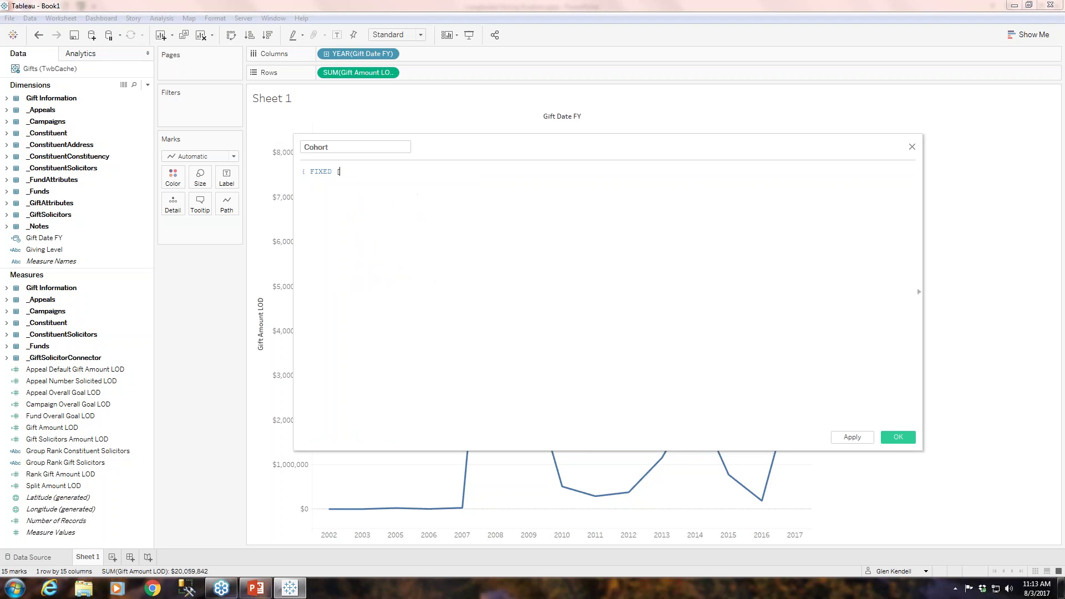
text(Re)
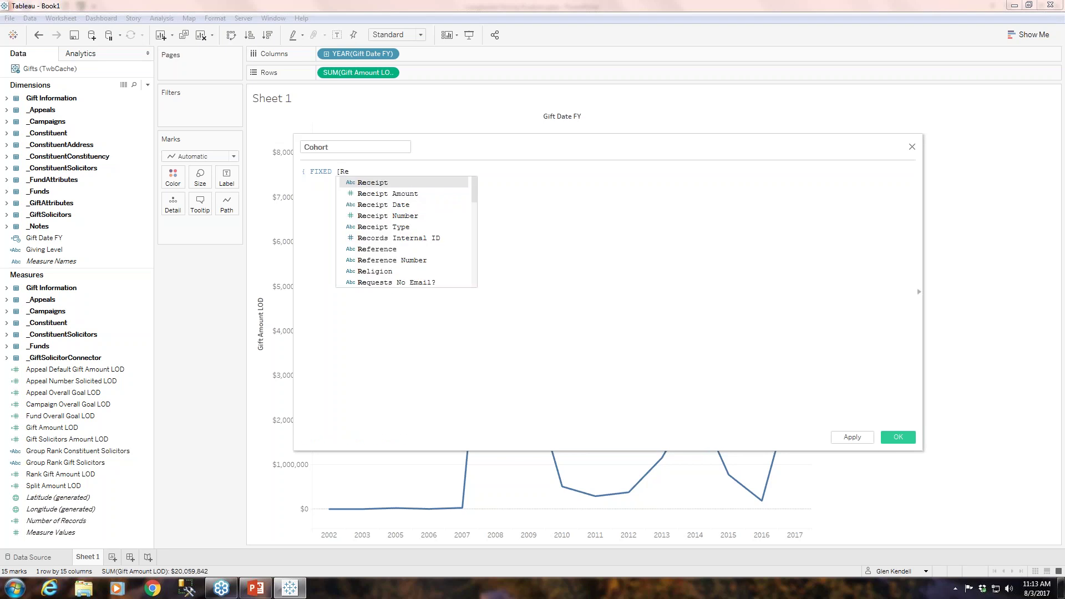
double_click(436, 243)
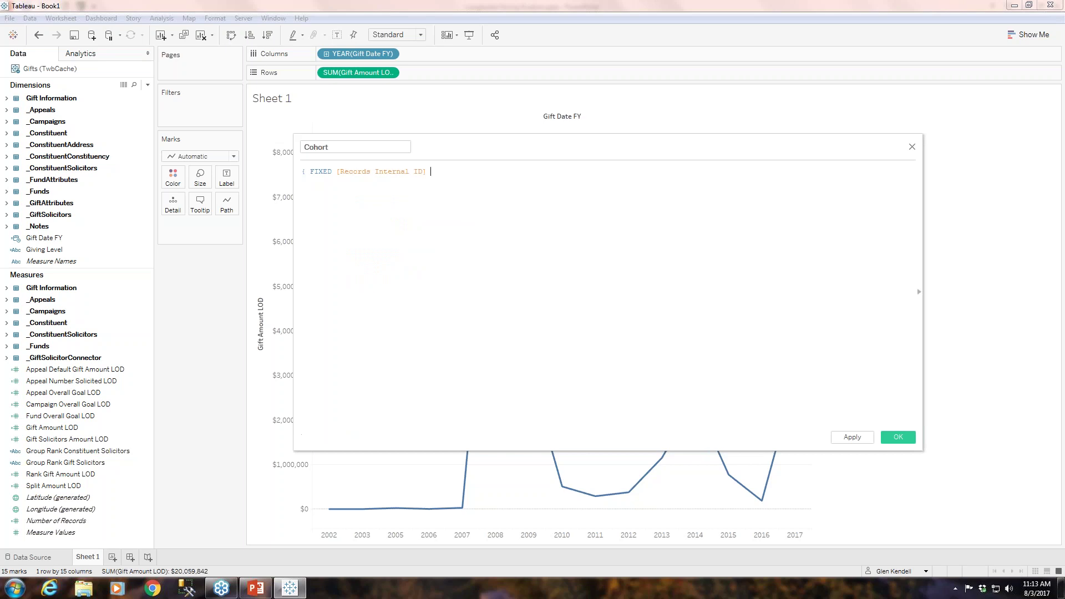
text(: MIN(gi)
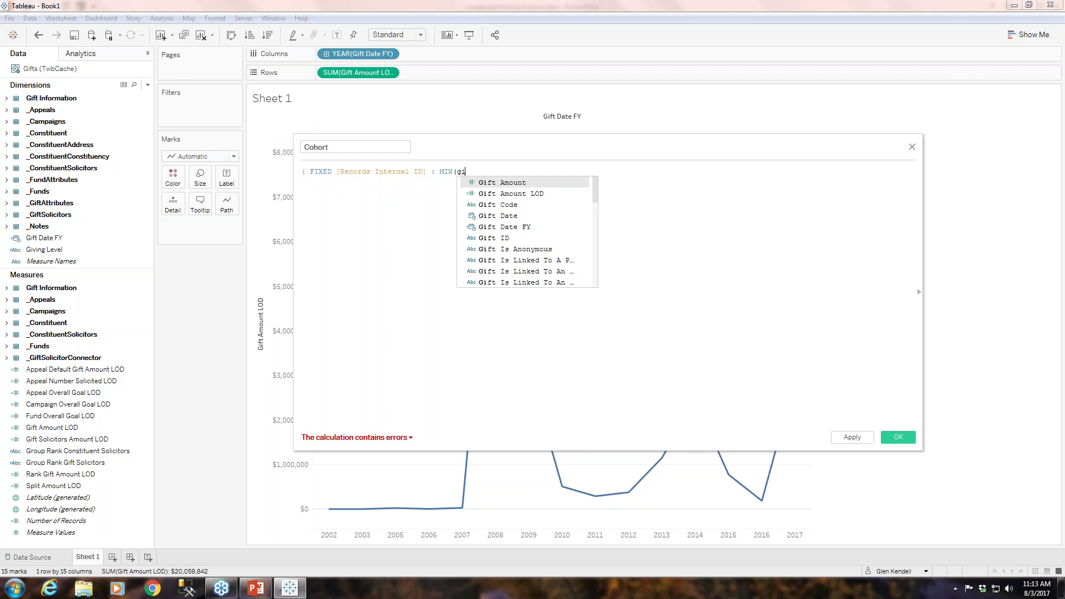
double_click(539, 227)
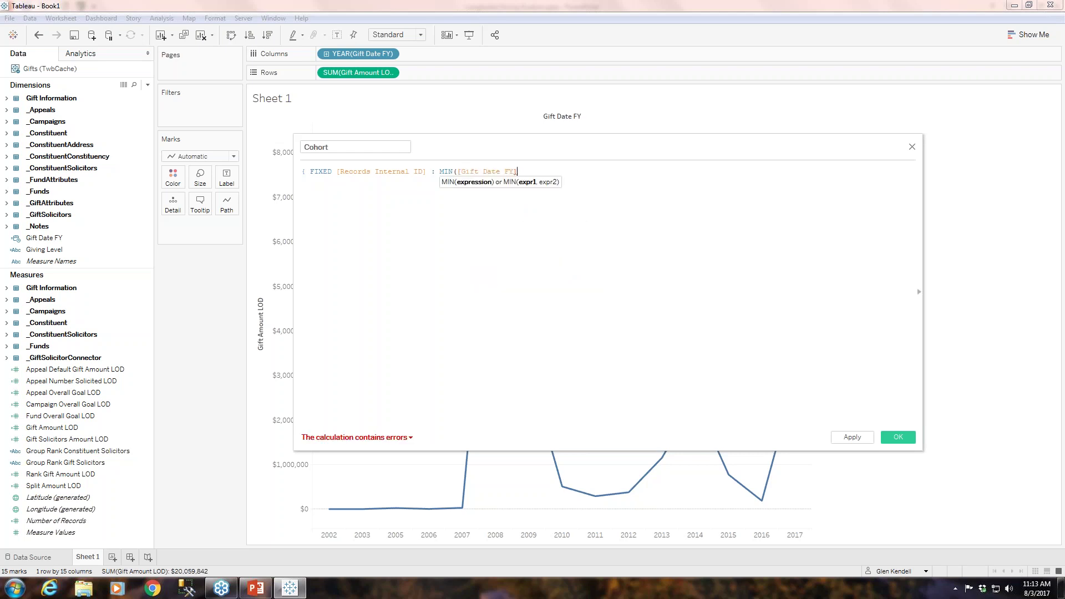
text() })
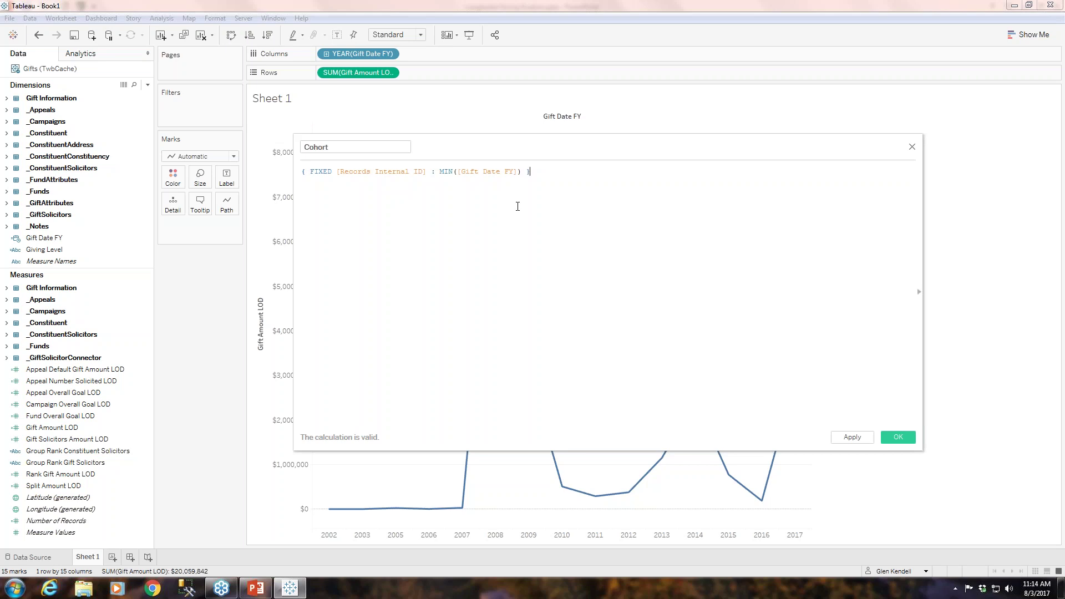
Wrap the whole FIXED expression in datepart('year', ...) to extract the year of the first gift
click(303, 170)
text(dateport)
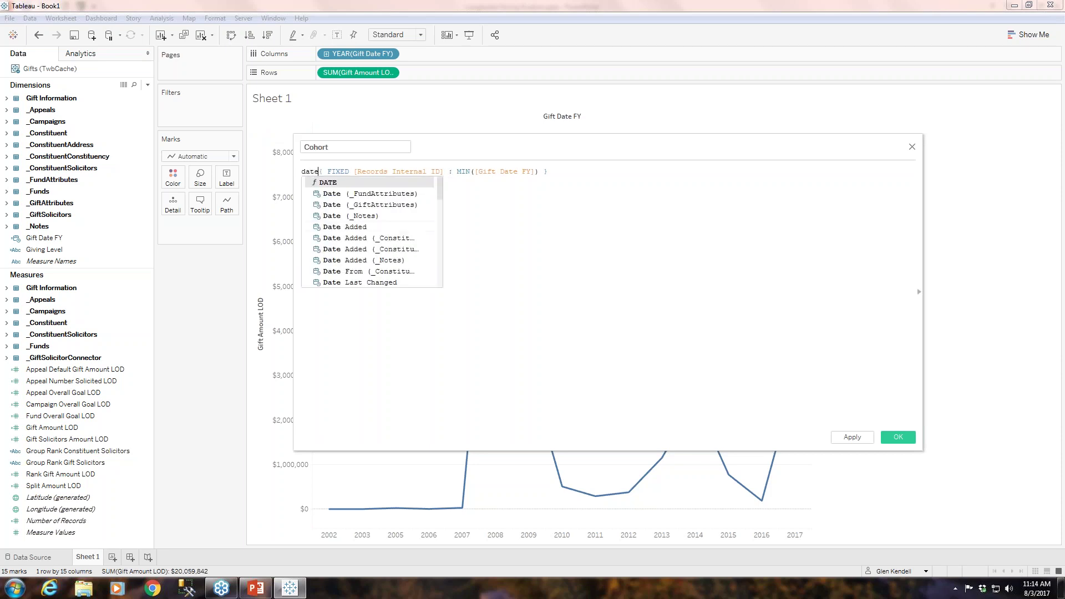
key(BackSpace)
key(BackSpace)
key(BackSpace)
text(art)
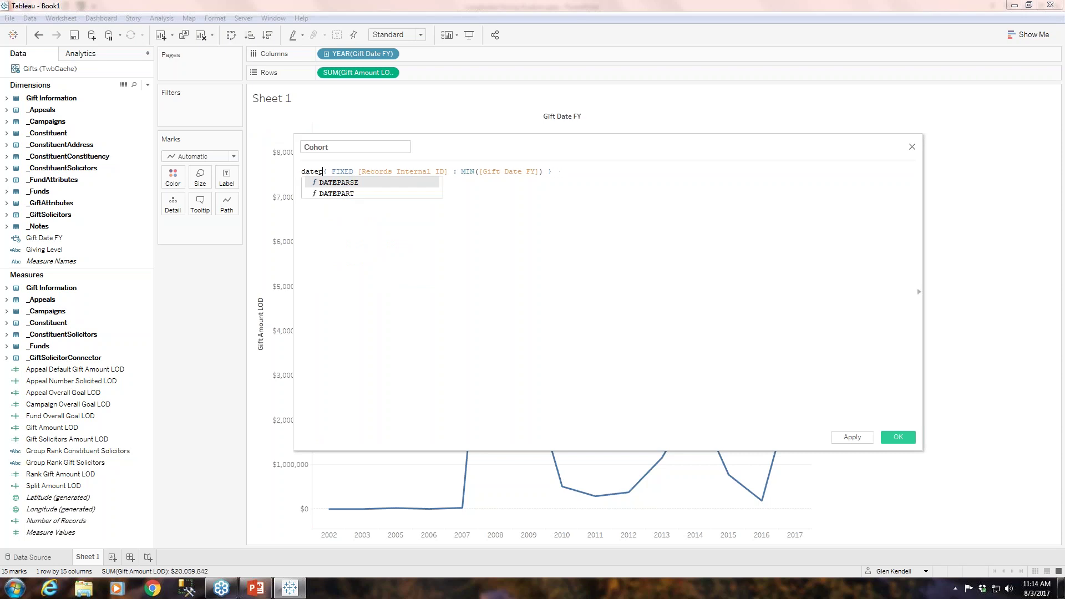
text(()
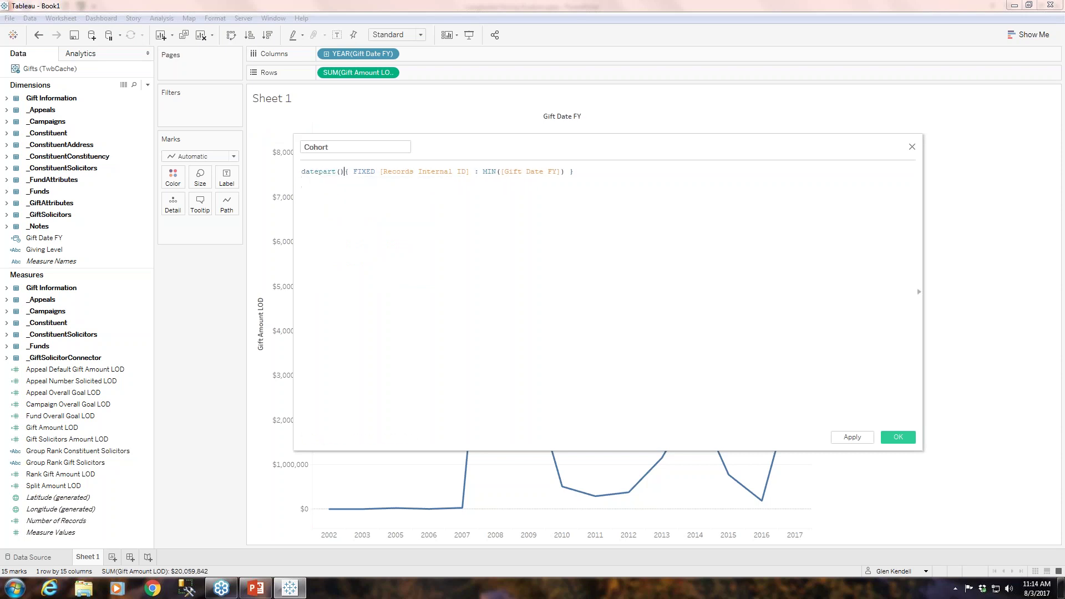
text(')
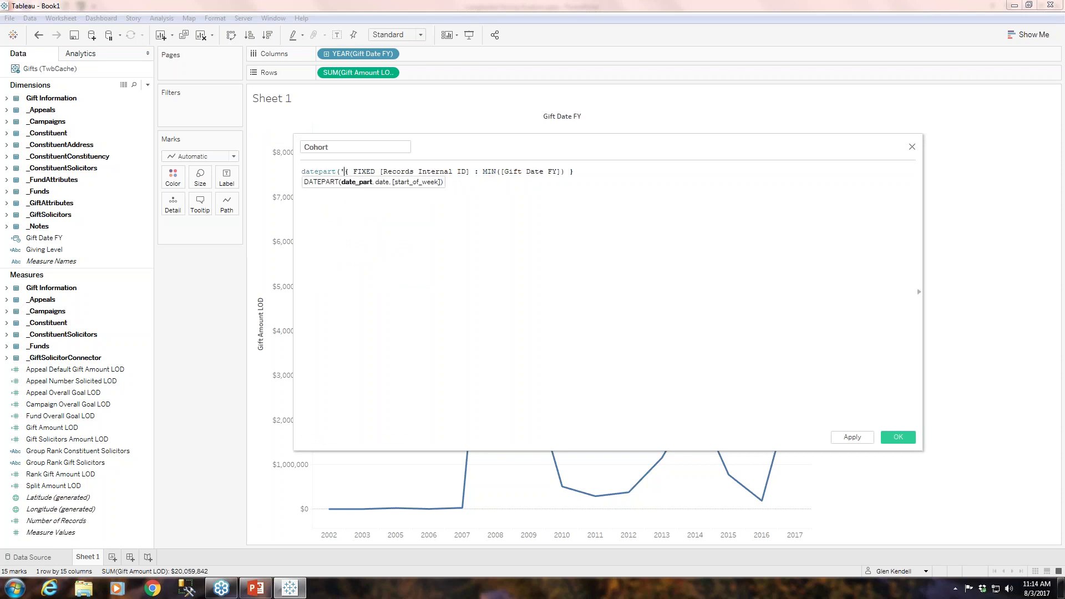
text(year',)
click(618, 172)
text())
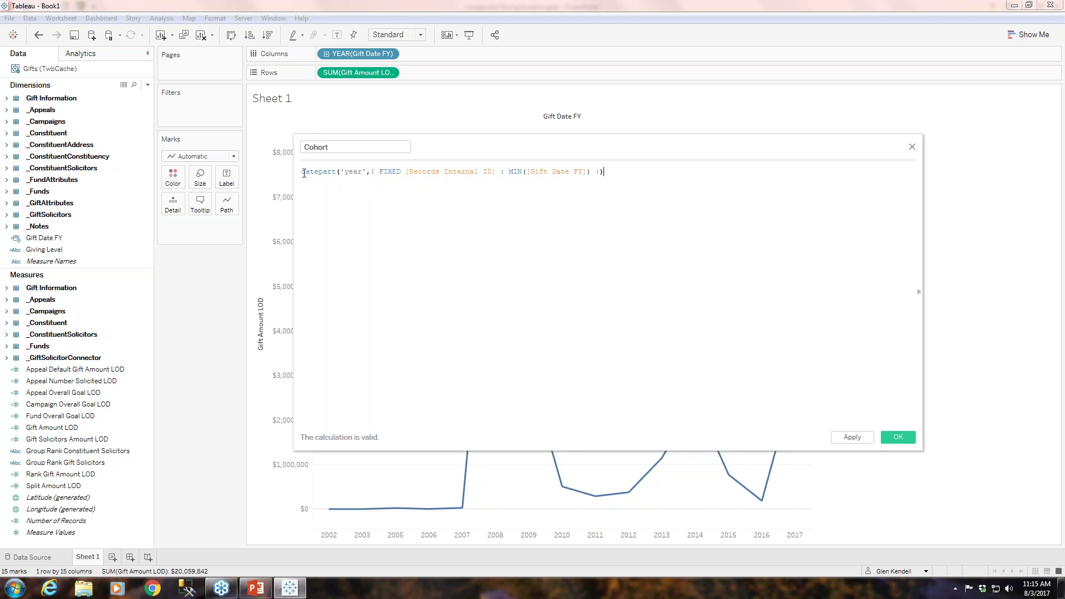
Convert the datepart result to text with STR(), prefix it with 'FY ' +, and save the Cohort field
text(')
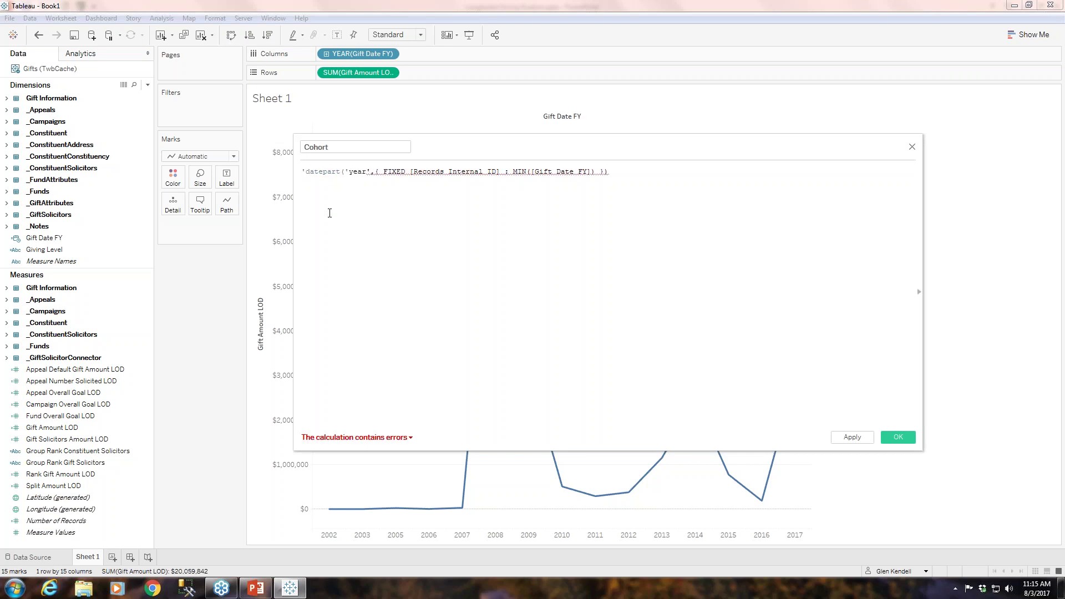
text(FY ')
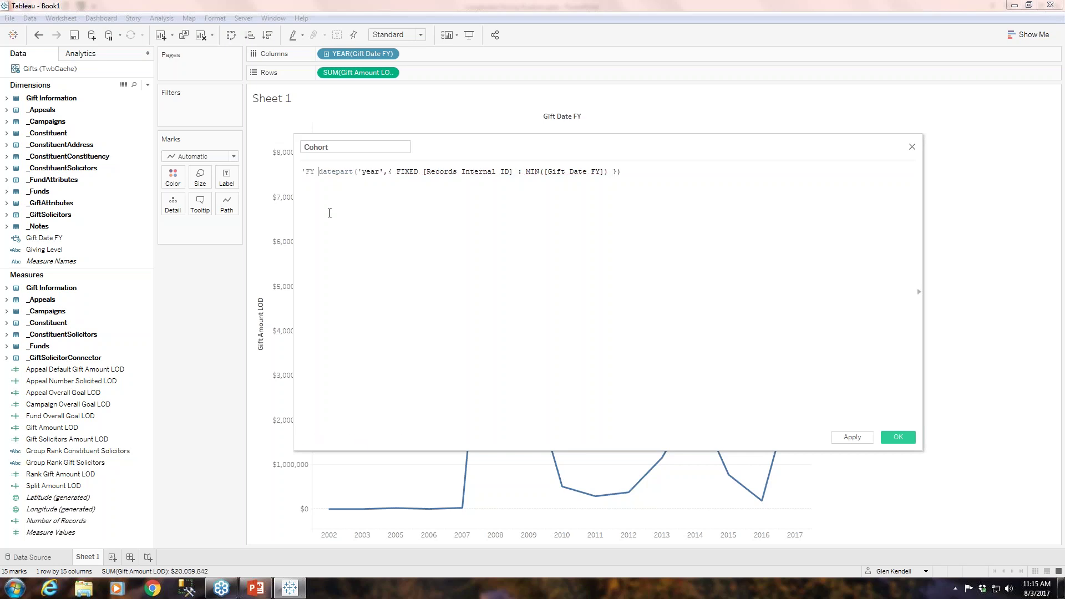
text( + STR)
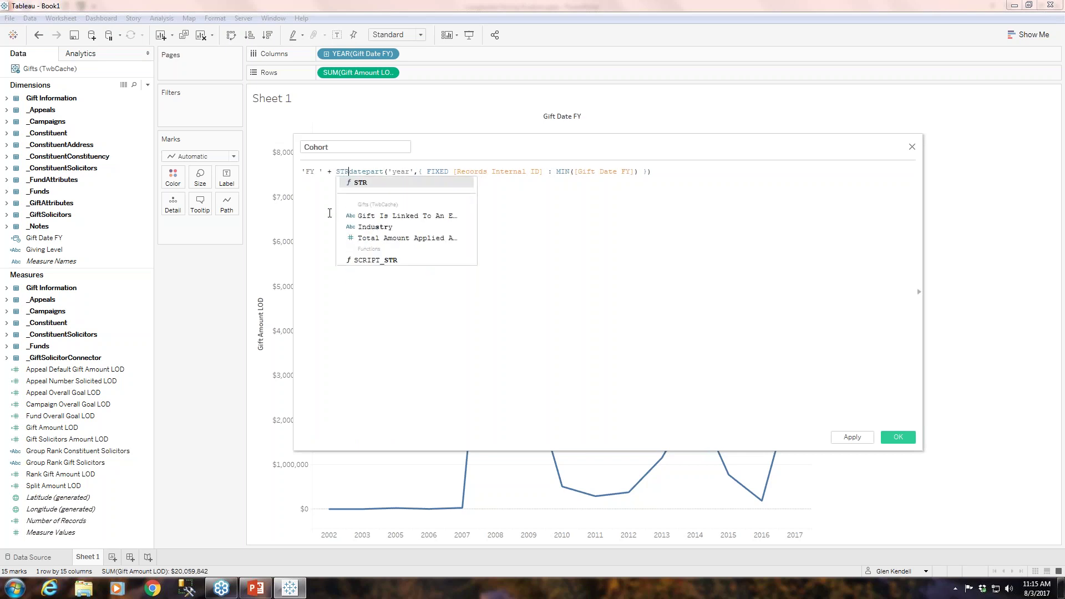
text(()
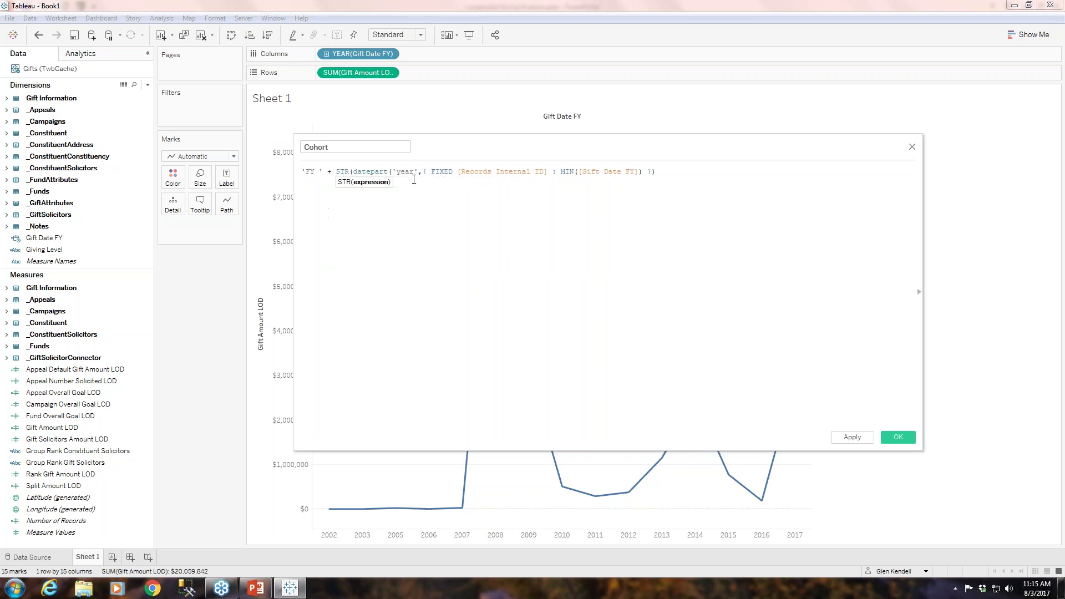
text())
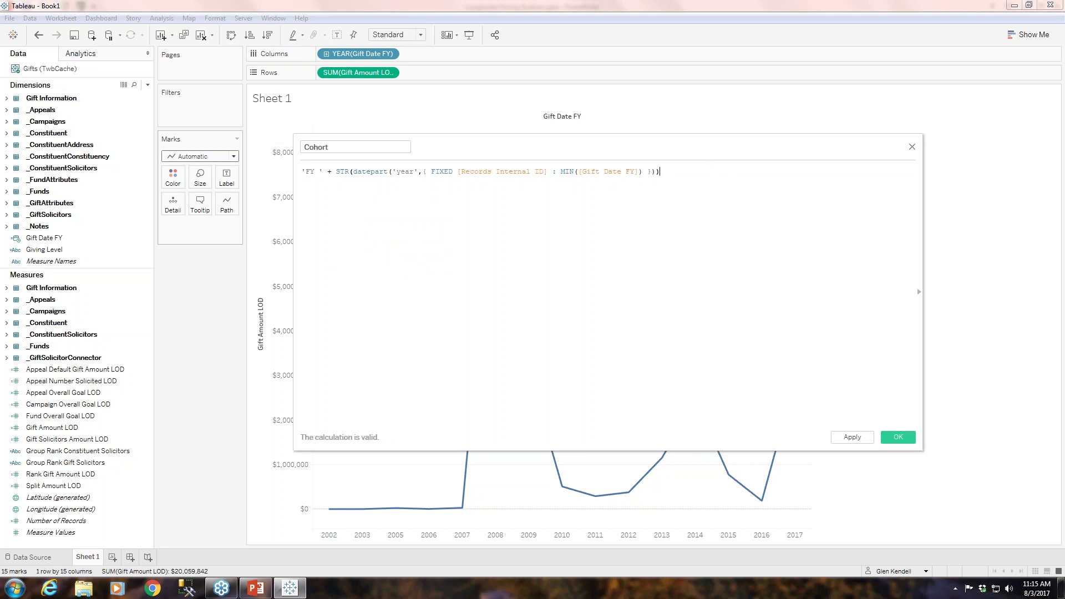
click(305, 176)
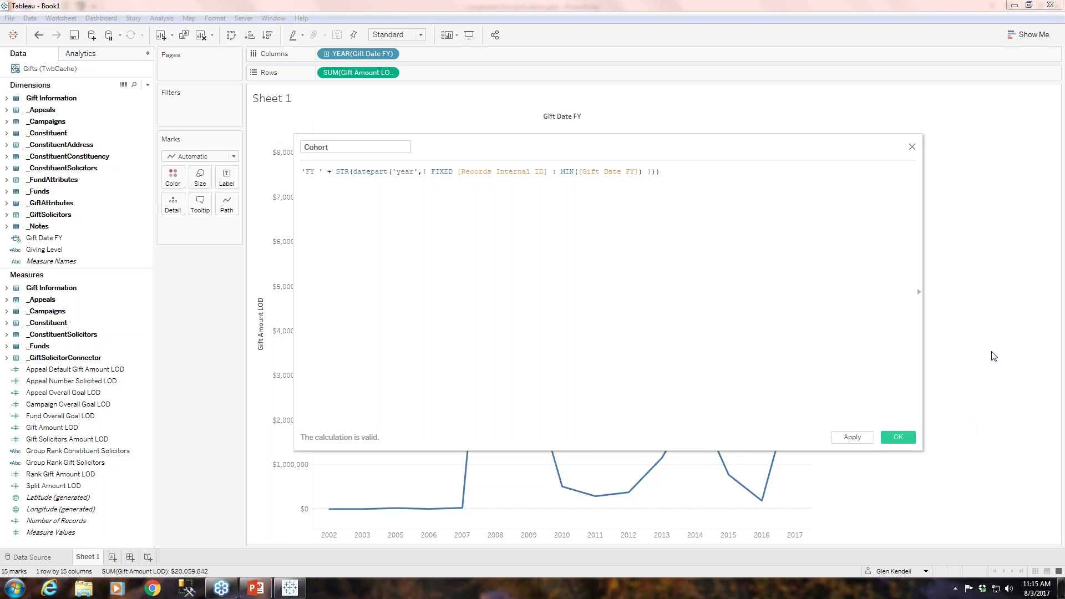
click(898, 437)
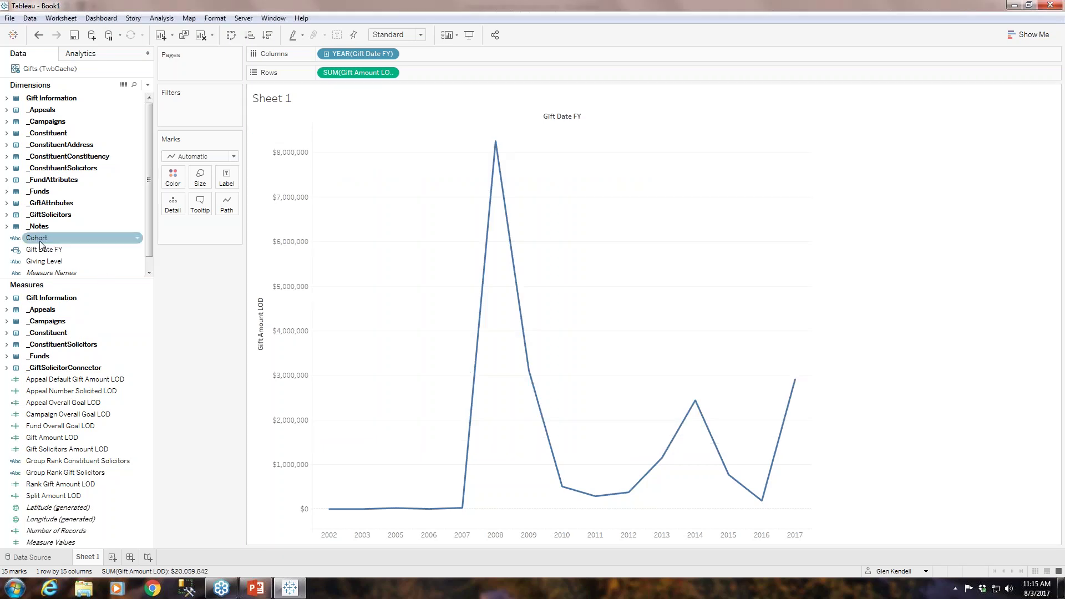
Change the chart's mark type to Bar and color the bars by Cohort
click(233, 156)
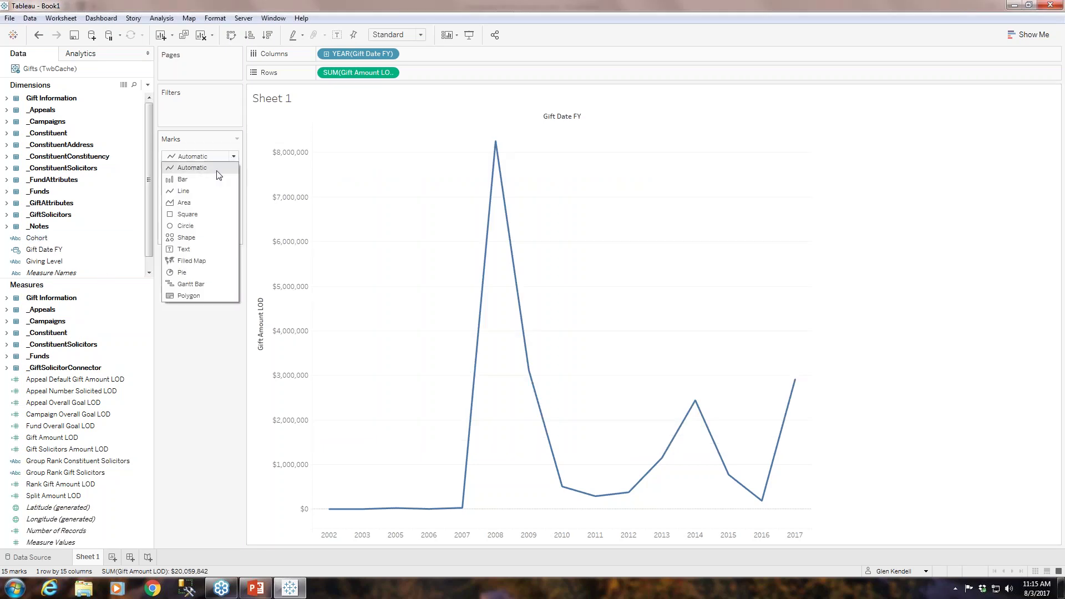
click(203, 176)
click(32, 239)
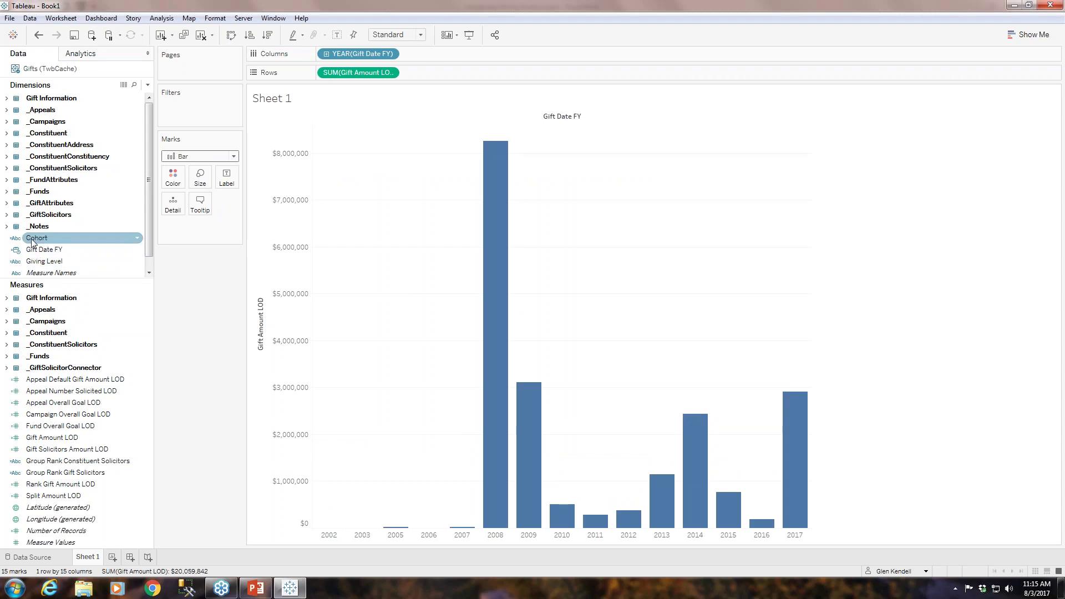
click(32, 241)
drag(169, 207, 174, 178)
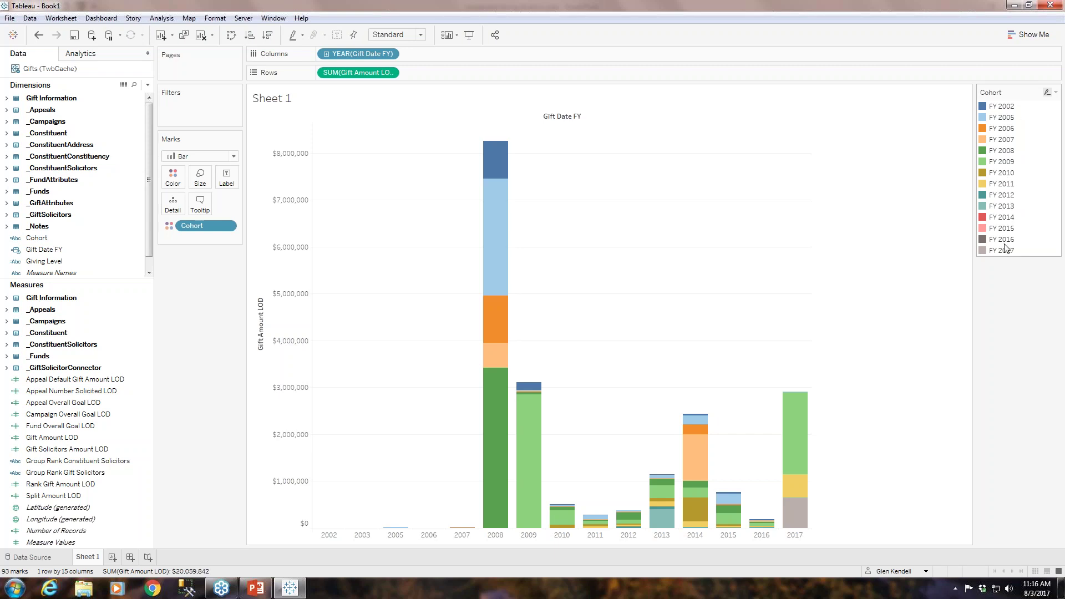
Examine the cohort segments of the stacked gift bars, from 2008 through 2016, for their gift amounts
mouse_move(506, 444)
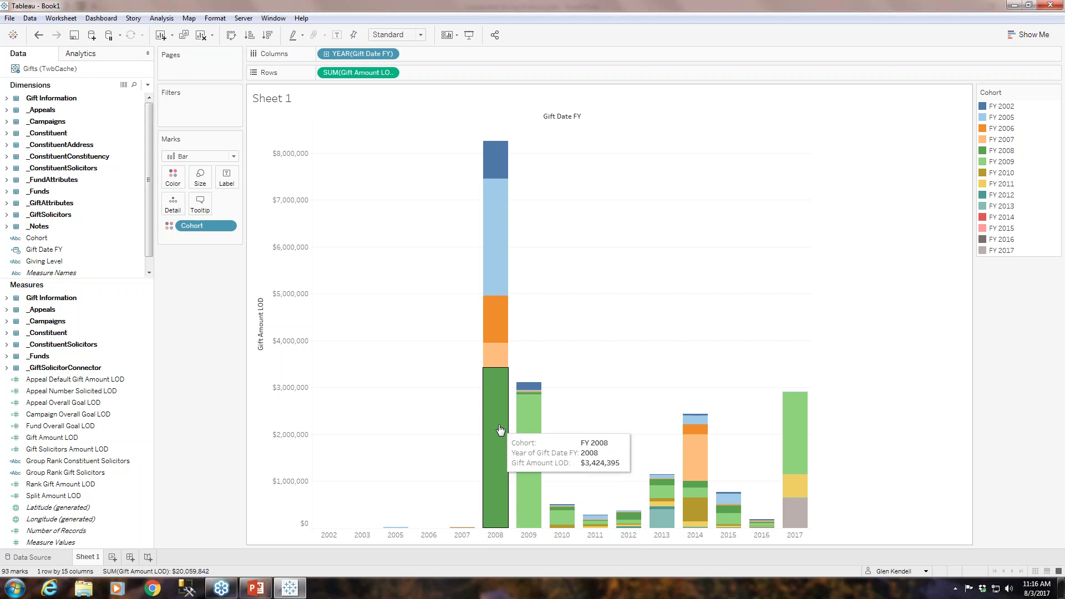
mouse_move(499, 359)
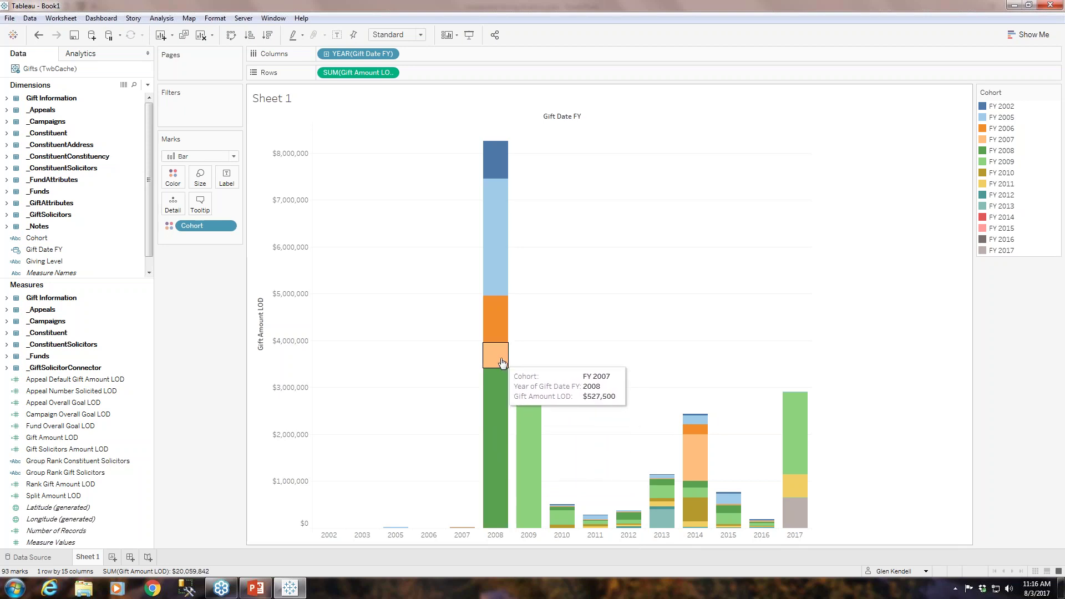
mouse_move(503, 331)
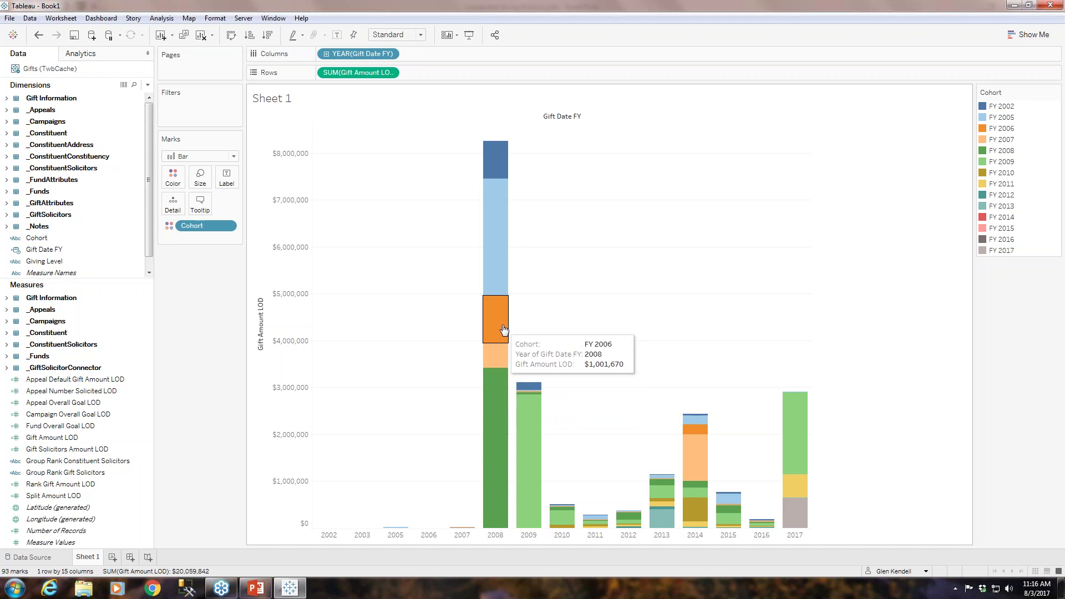
mouse_move(501, 160)
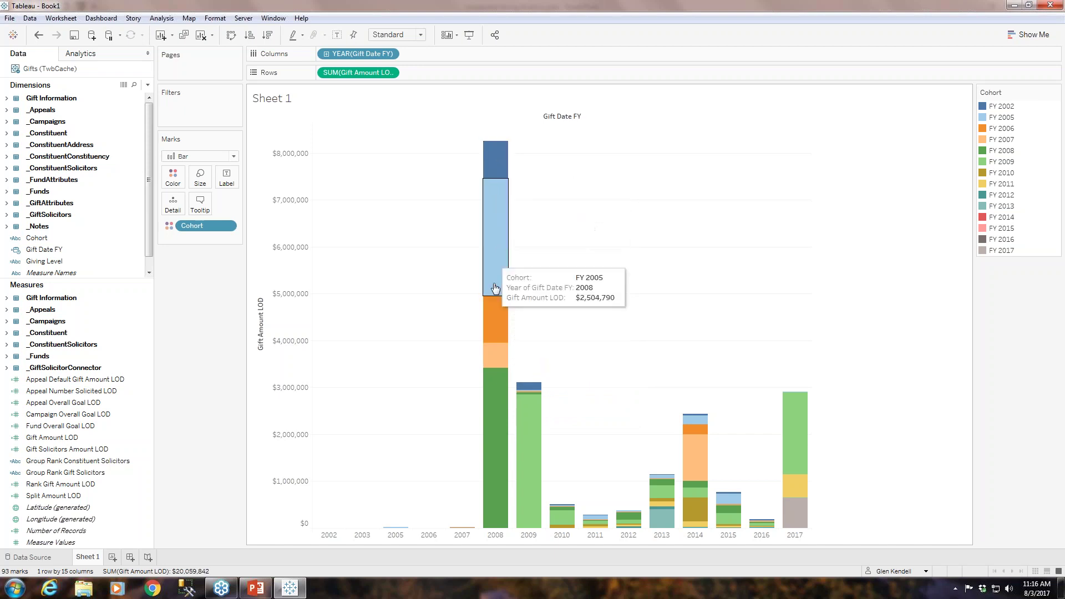
mouse_move(506, 198)
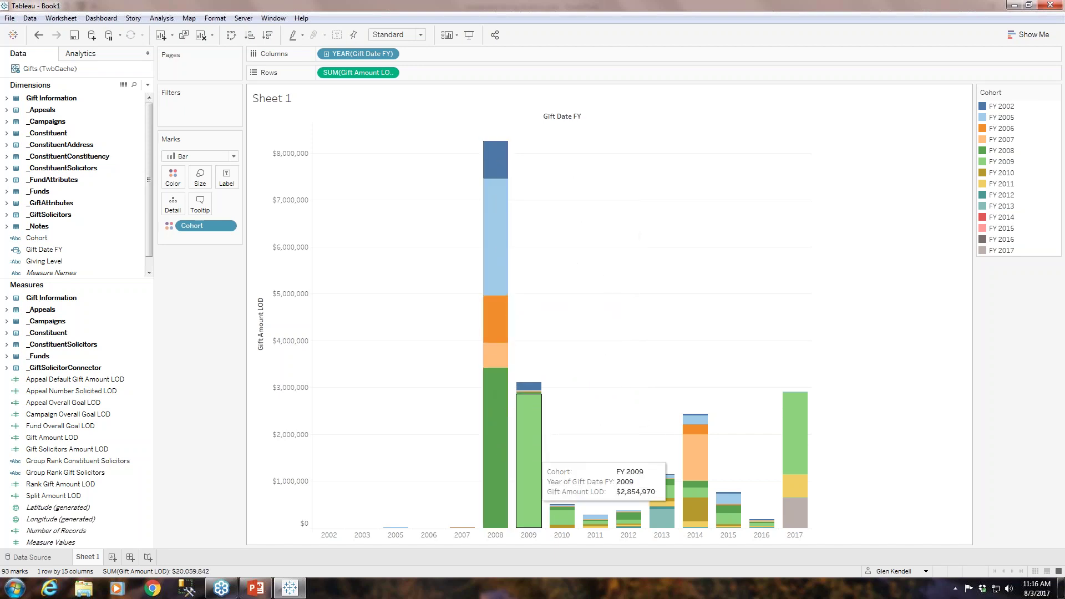
mouse_move(632, 527)
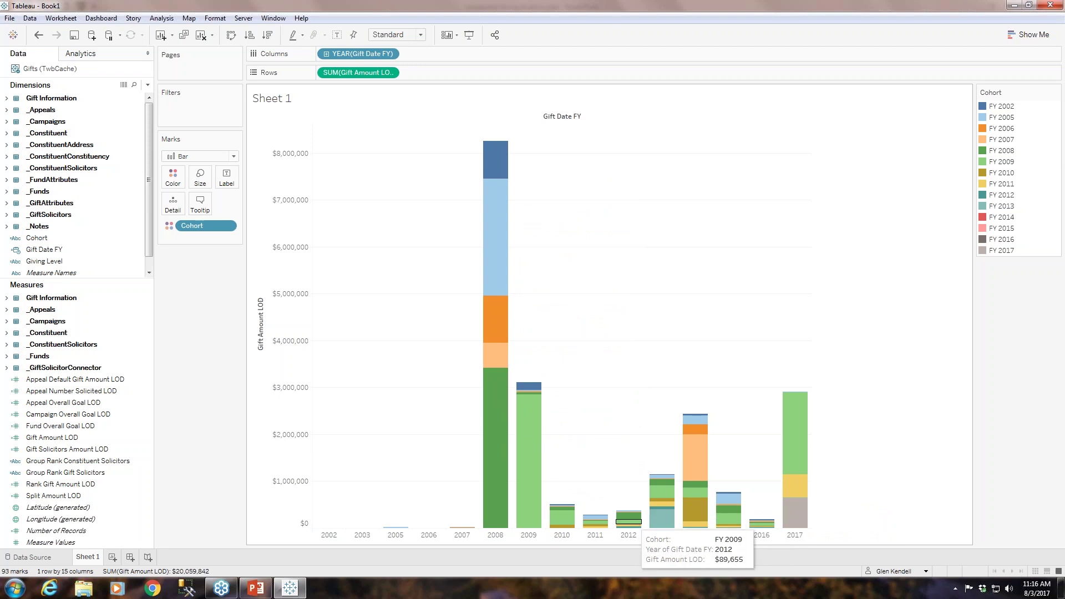
mouse_move(753, 526)
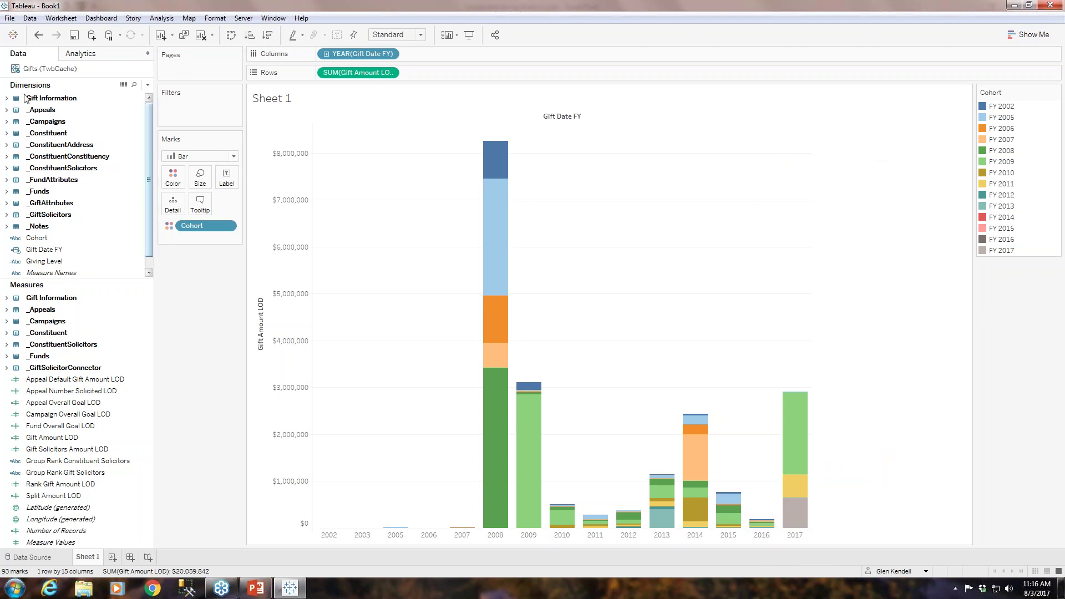
Undo the coloring by Cohort and remove the Gift Amount LOD sum from the rows
click(38, 36)
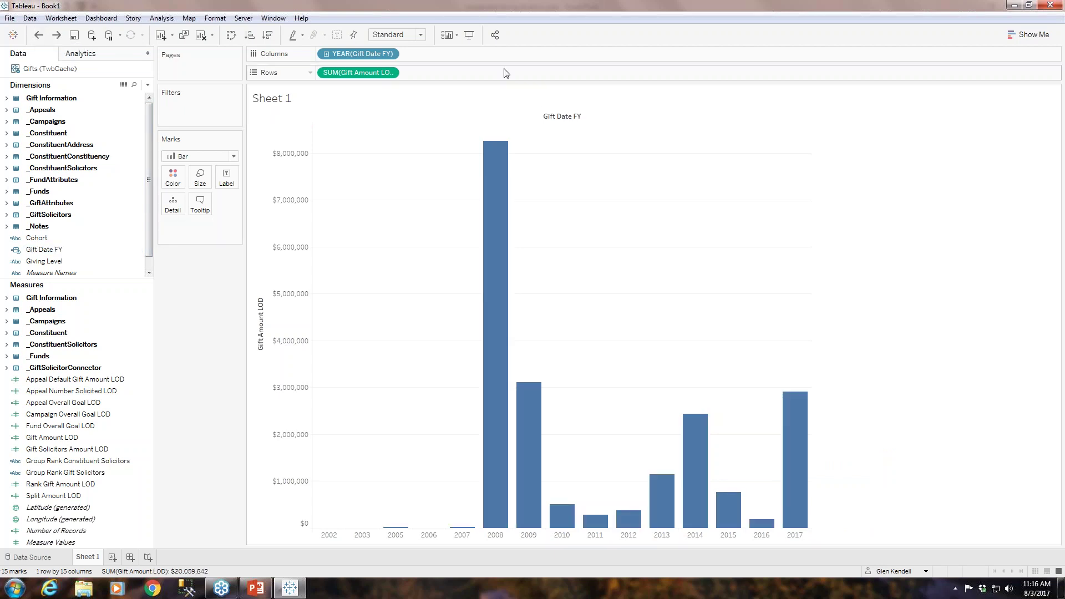
click(389, 73)
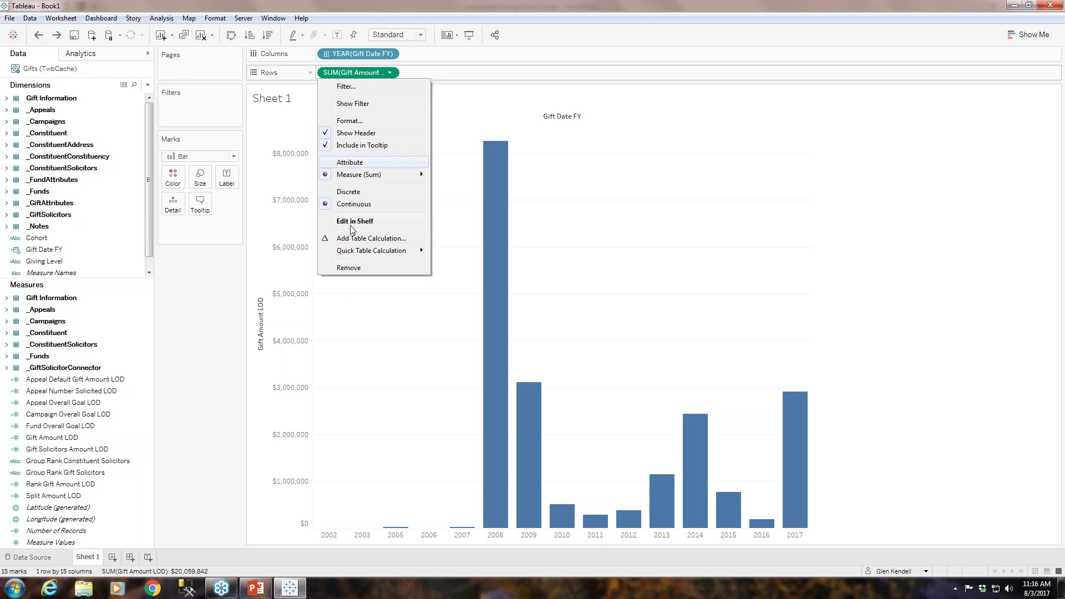
click(355, 271)
Build a text table with Cohort on the rows, the Automatic mark type, and Gift Amount LOD as the cell values
click(44, 238)
drag(43, 240, 347, 73)
click(233, 157)
click(191, 168)
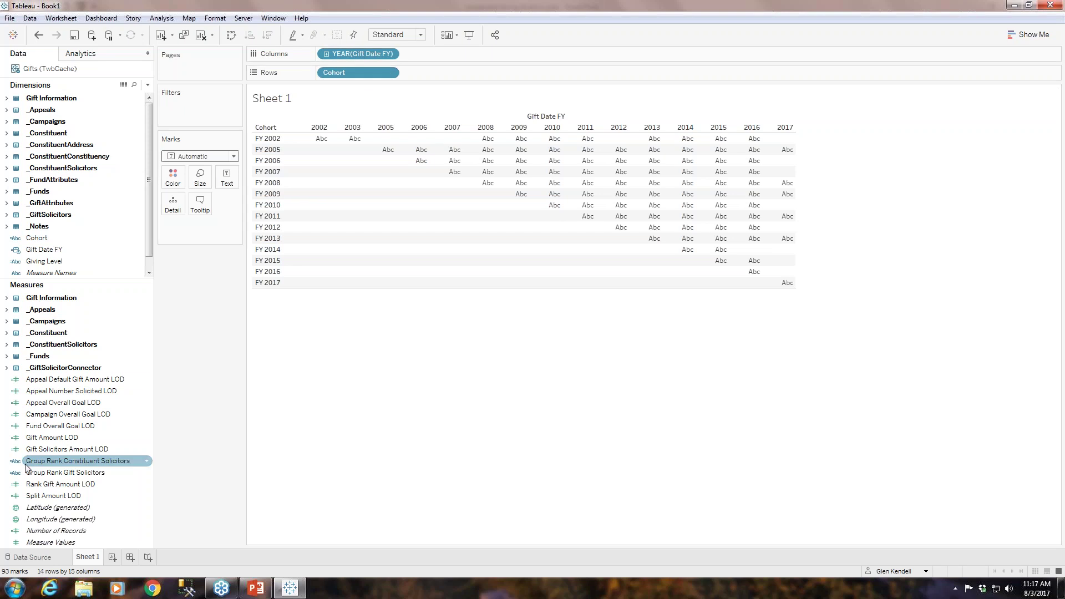
double_click(53, 438)
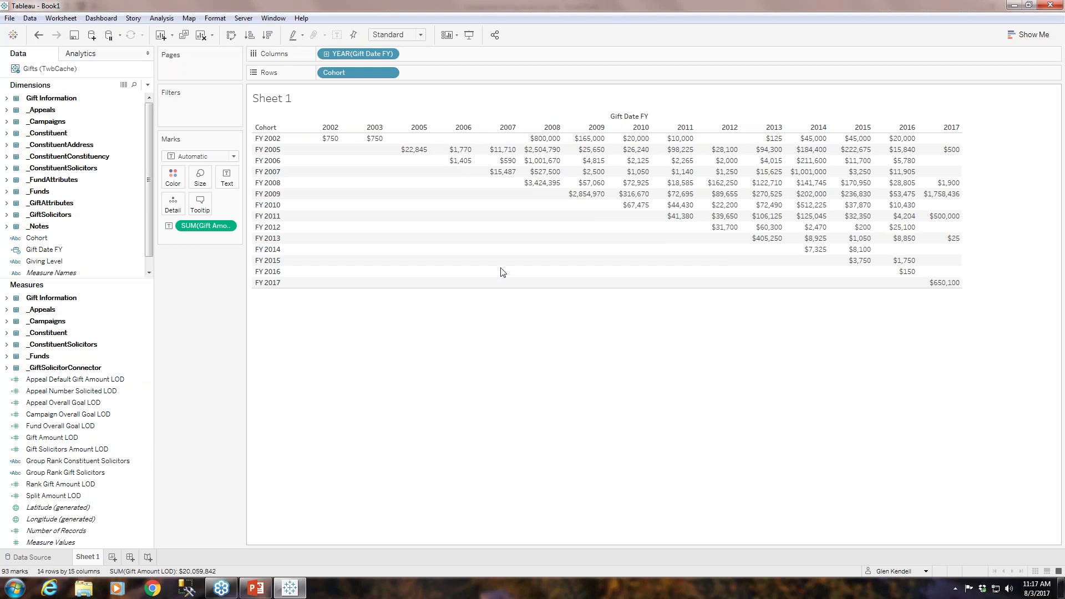
Examine the FY 2009 cohort's gift amounts across the years, check the FY 2010 and FY 2011 cohorts, and clear the selection
click(261, 193)
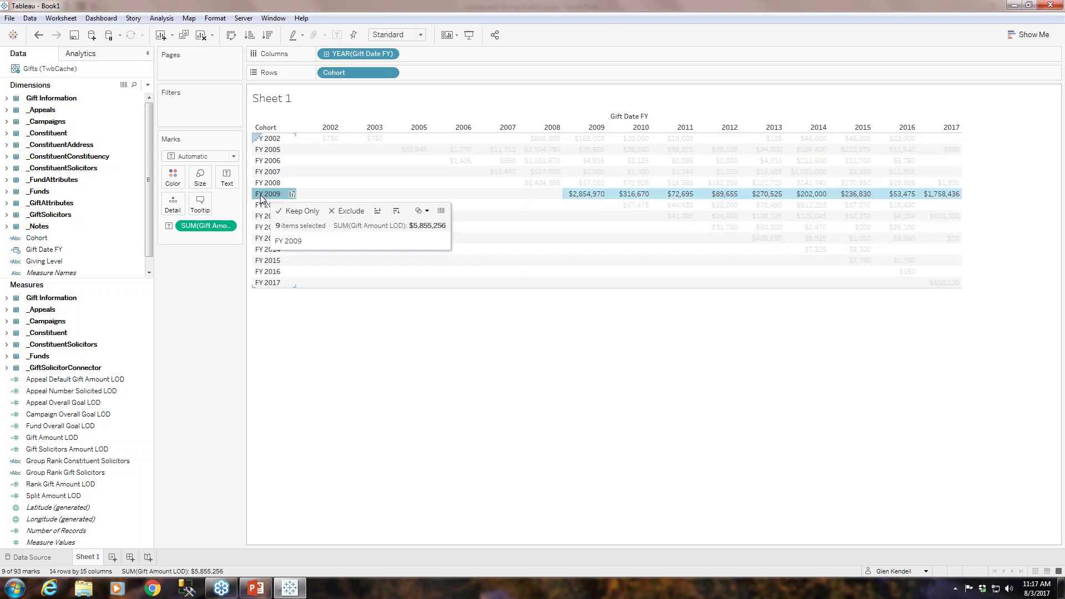
mouse_move(585, 195)
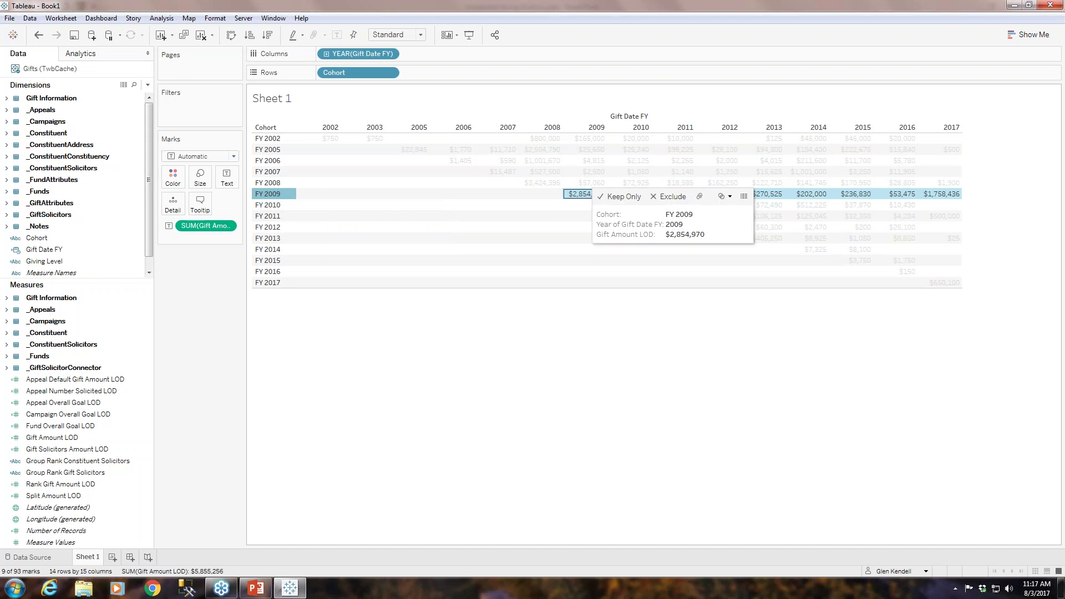
mouse_move(674, 215)
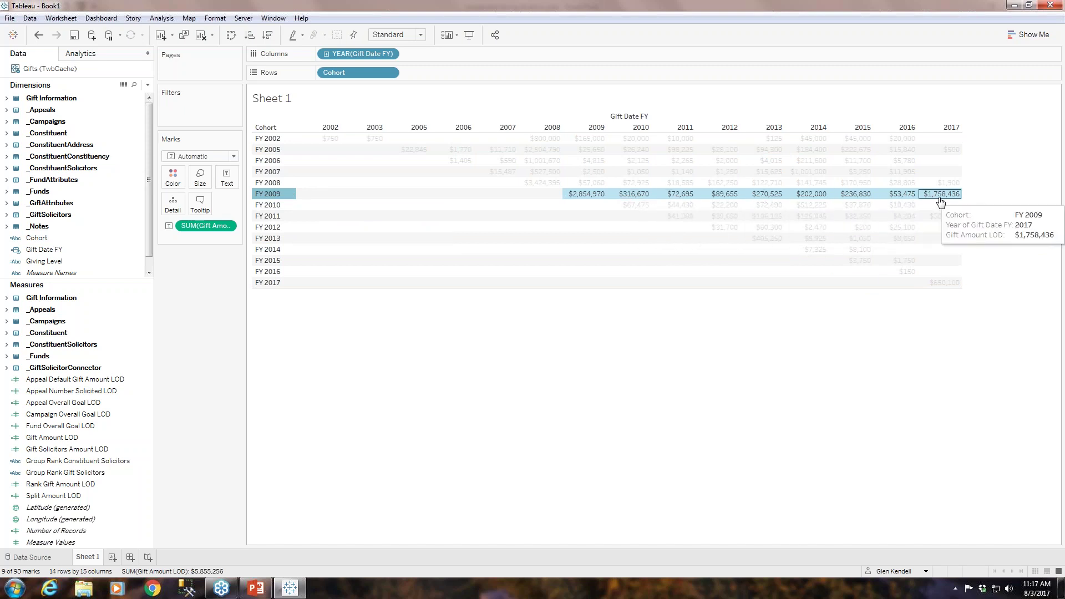
mouse_move(952, 201)
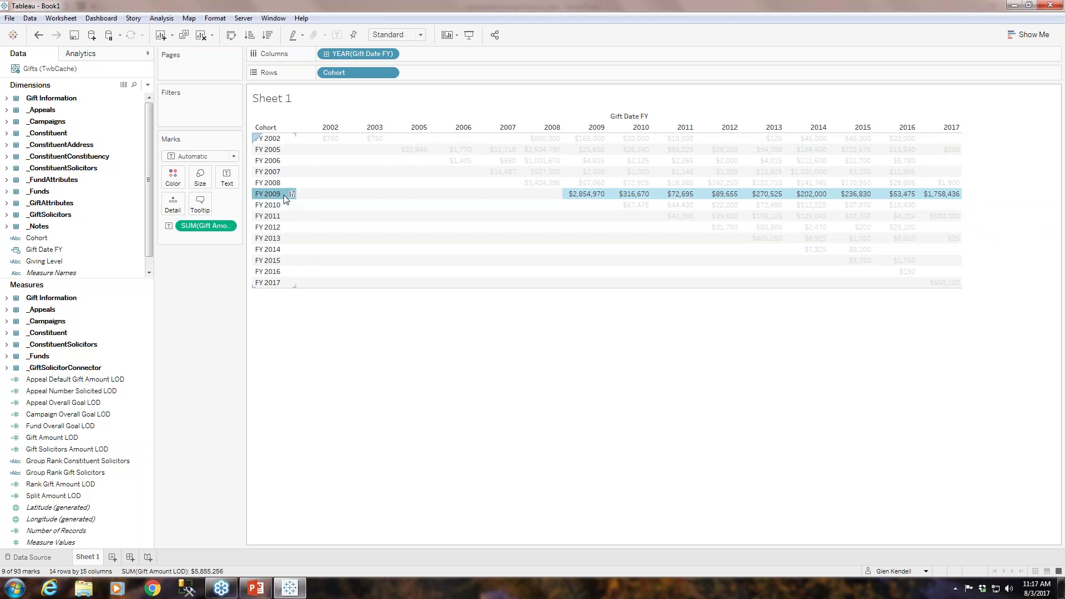
mouse_move(284, 199)
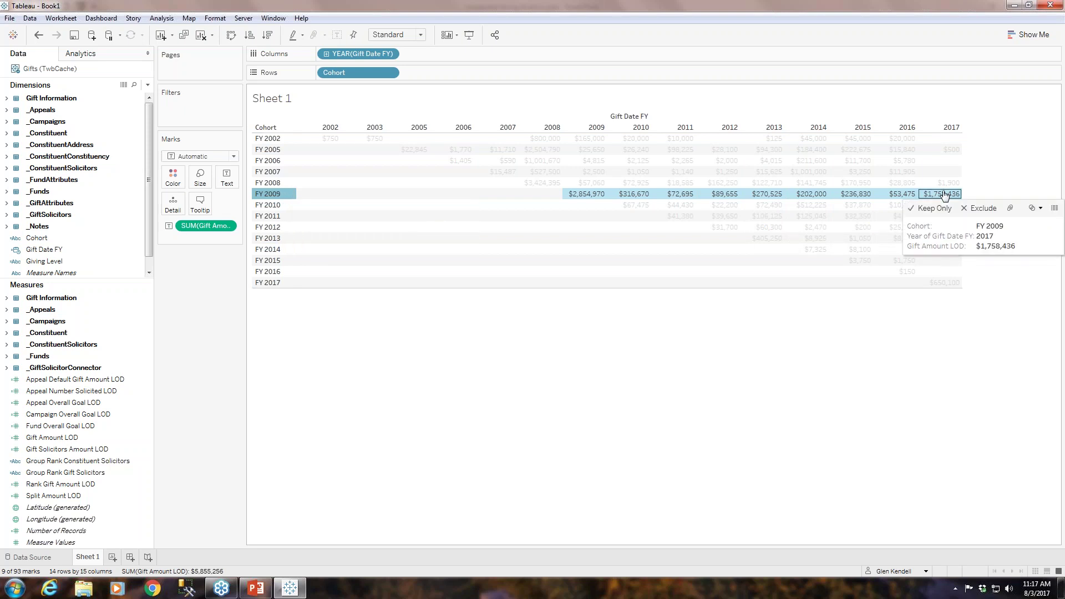
click(269, 209)
click(269, 218)
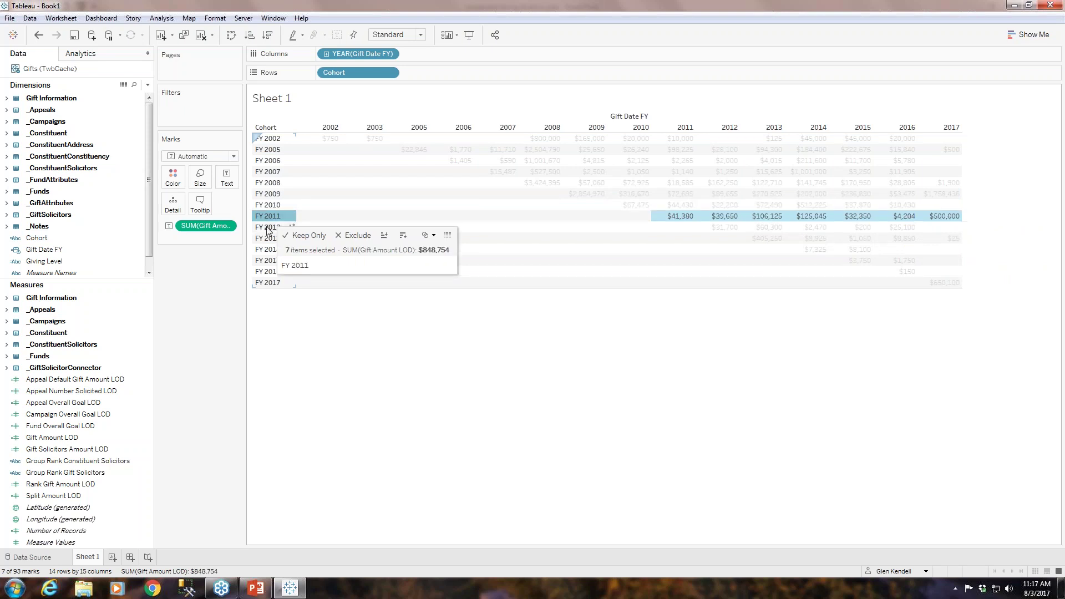
click(300, 375)
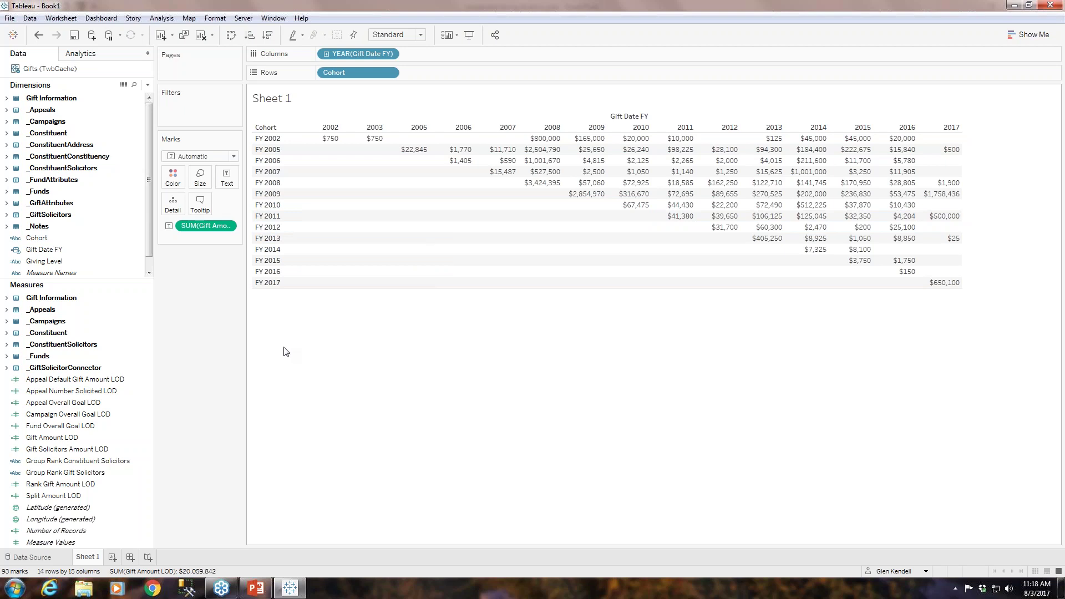
Convert the cohort text table into a highlight table shaded by Gift Amount LOD
click(1029, 34)
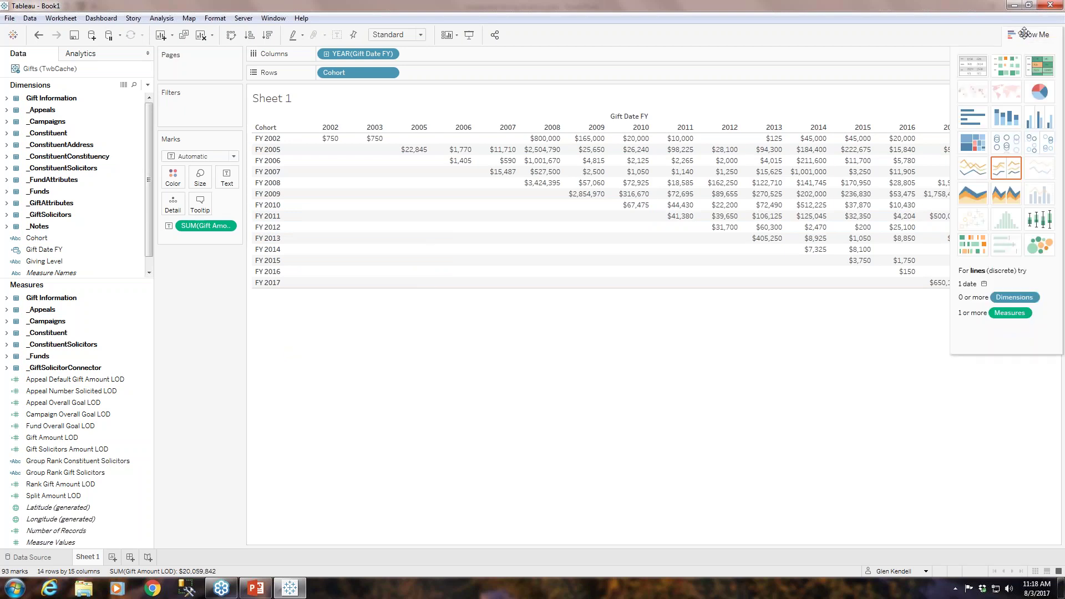
click(1039, 68)
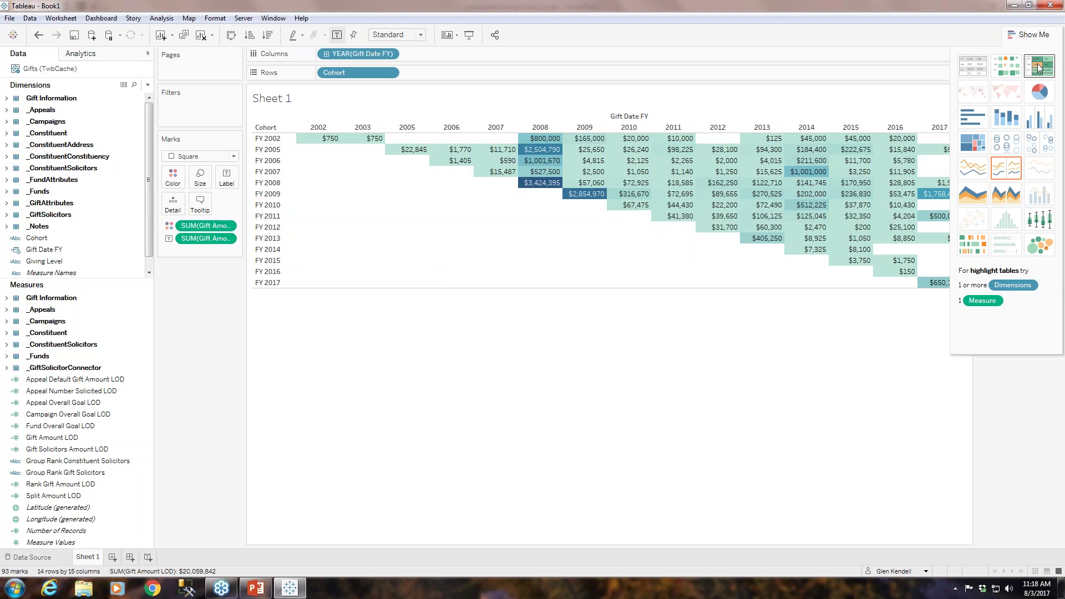
click(1018, 35)
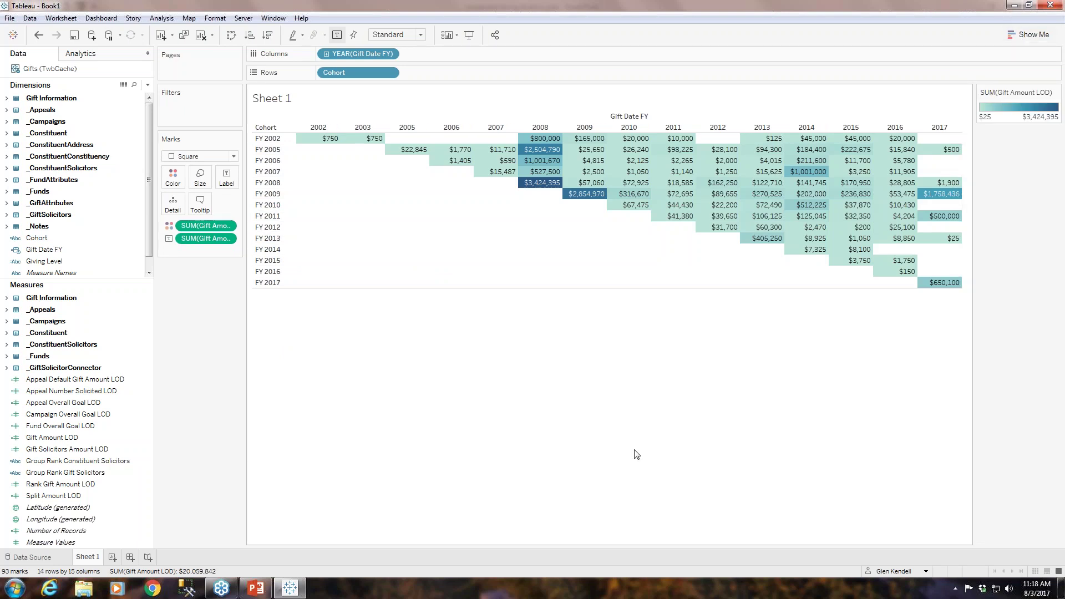
click(1027, 37)
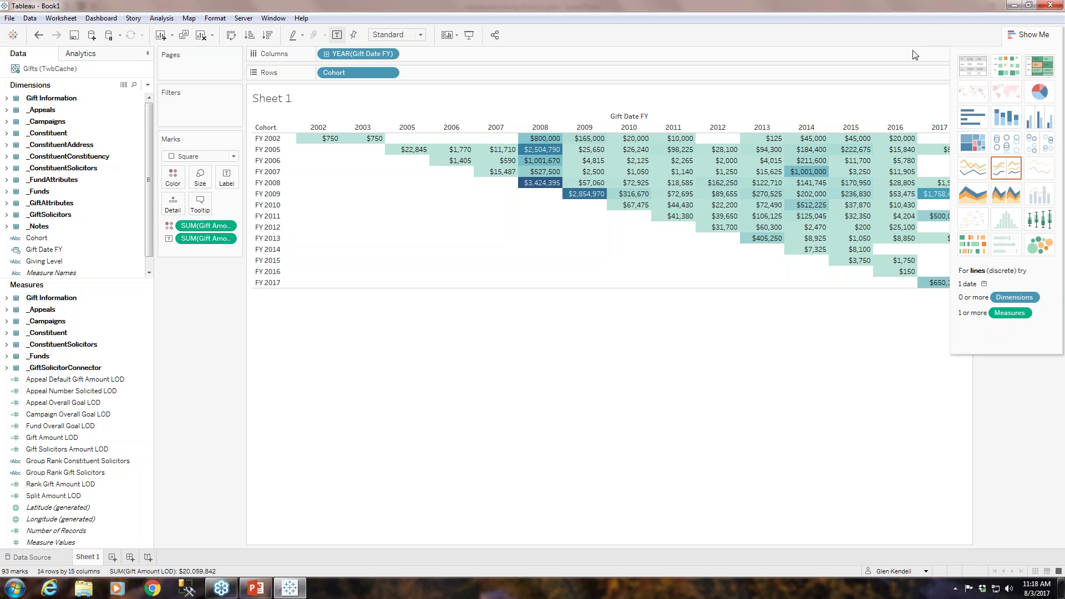
click(1032, 37)
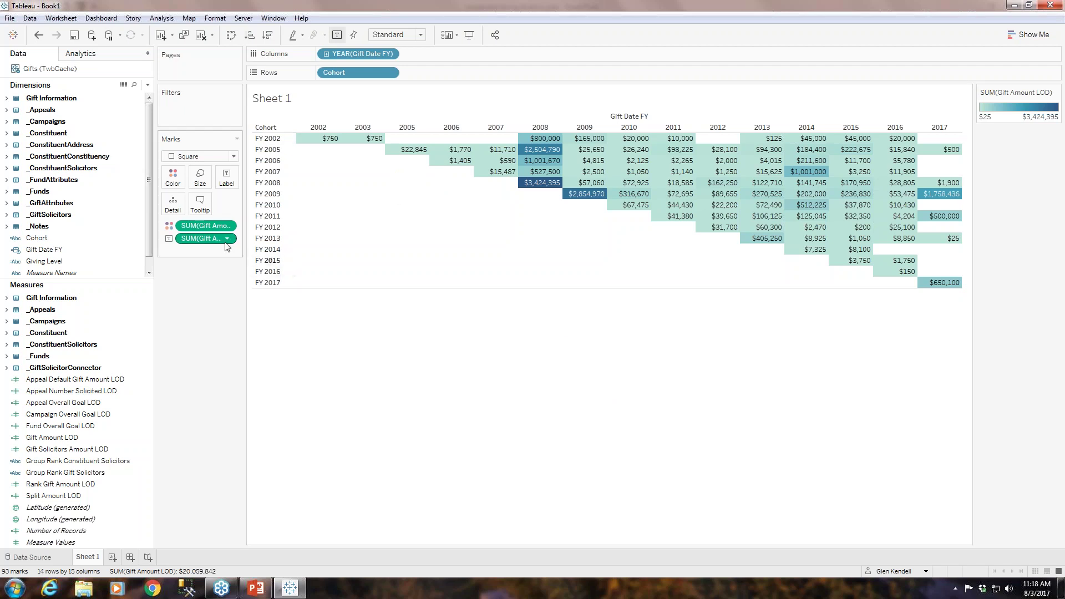
Apply the Percent of Total quick table calculation to both the color and the label Gift Amount LOD sums
click(227, 226)
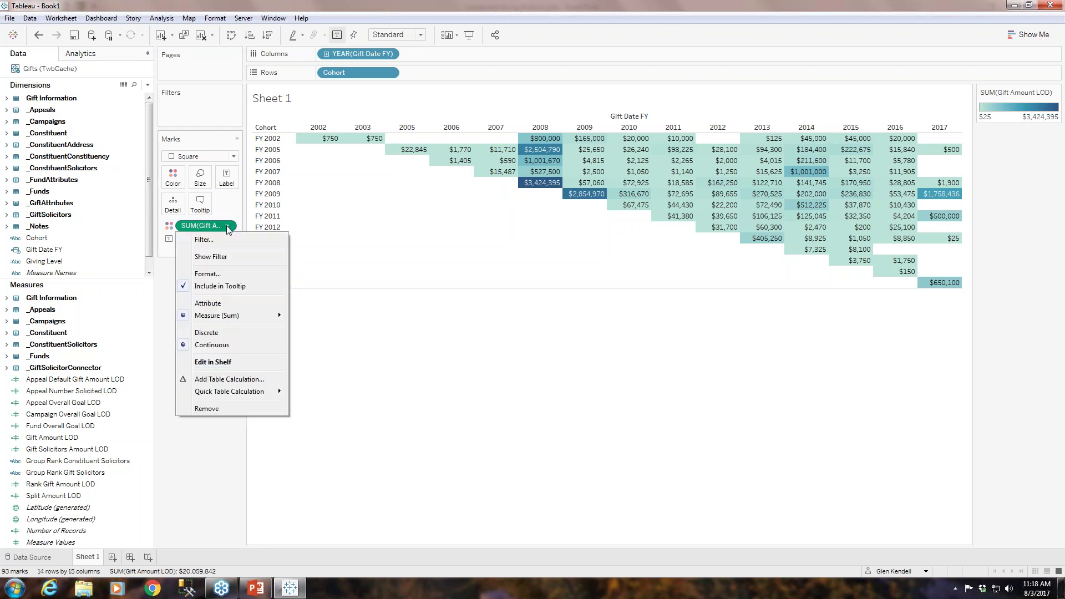
mouse_move(251, 395)
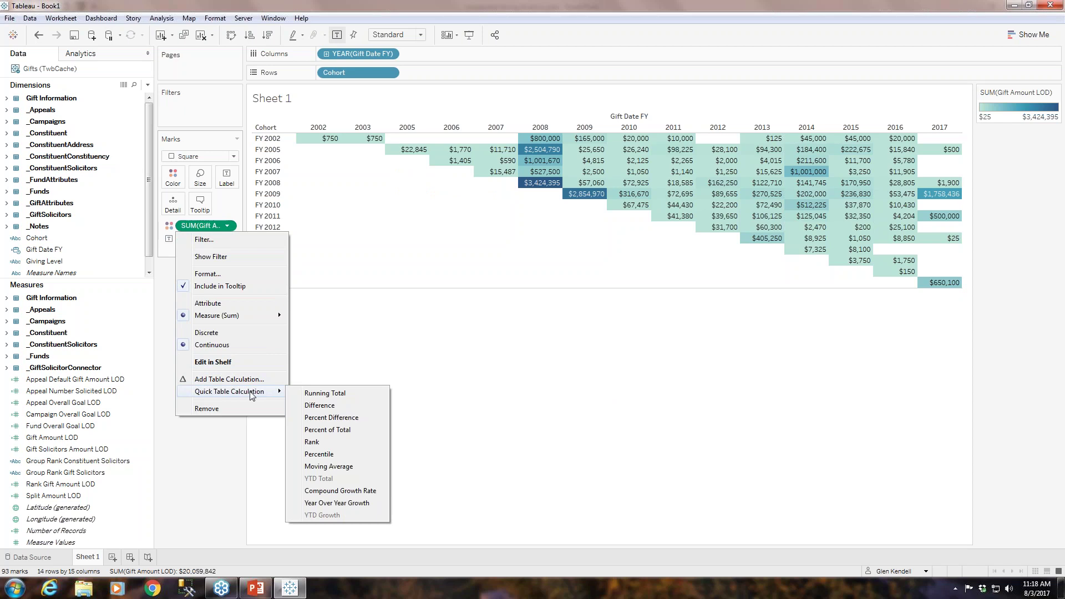
click(339, 430)
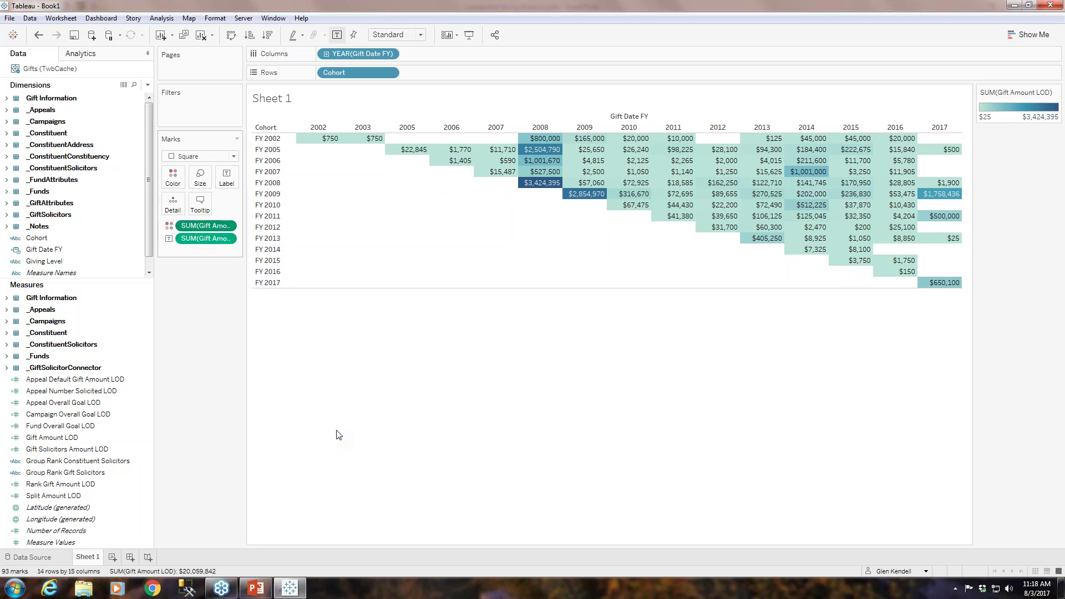
click(227, 238)
mouse_move(237, 404)
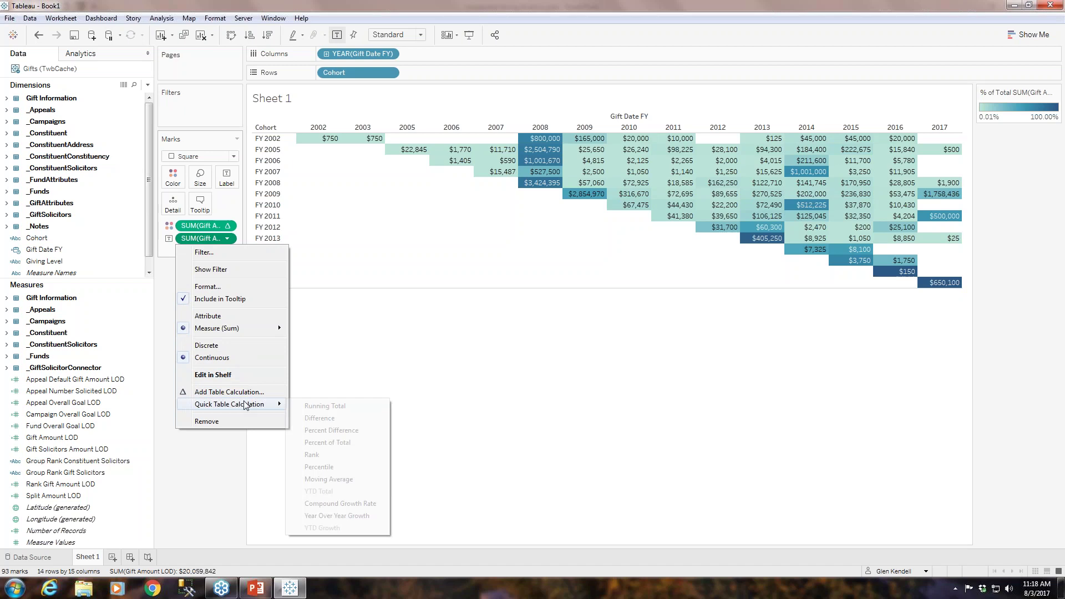
click(336, 443)
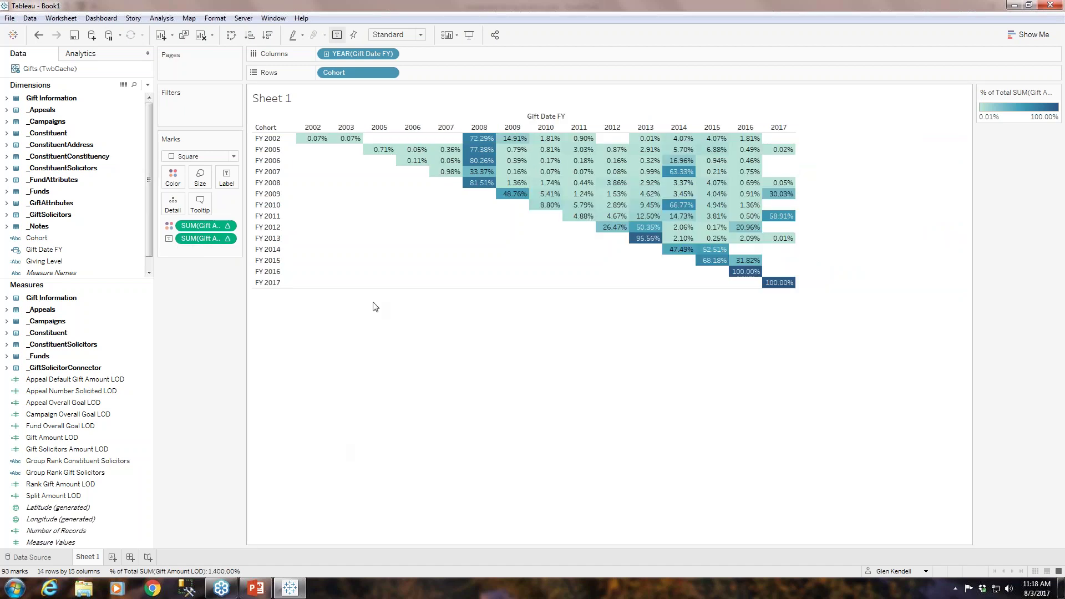
Inspect the FY 2009 cohort's percentages of total giving across the years up to 2017, and clear the selection
click(267, 194)
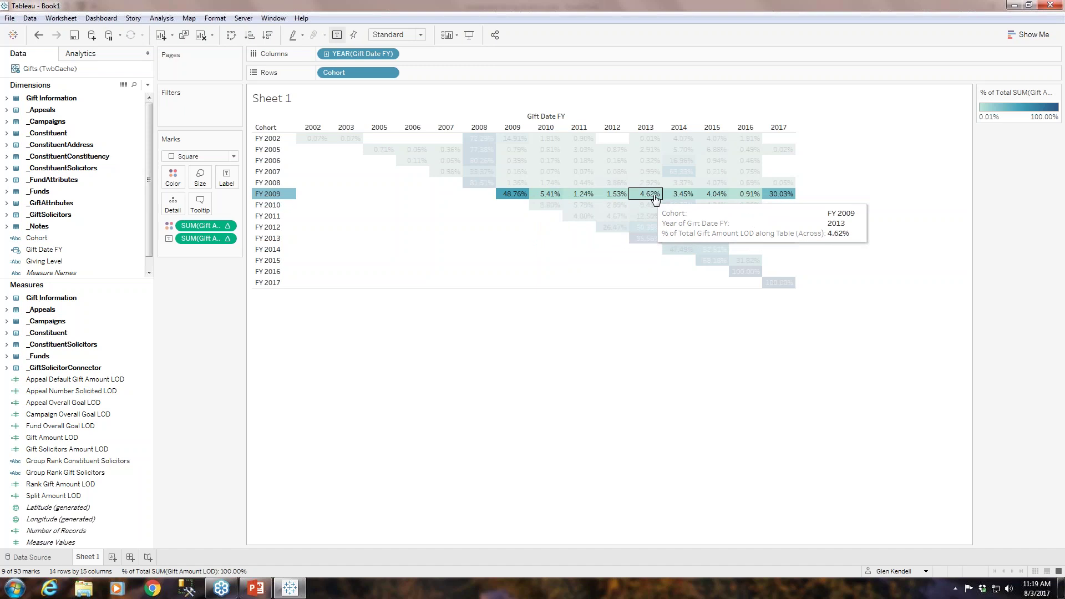
mouse_move(788, 202)
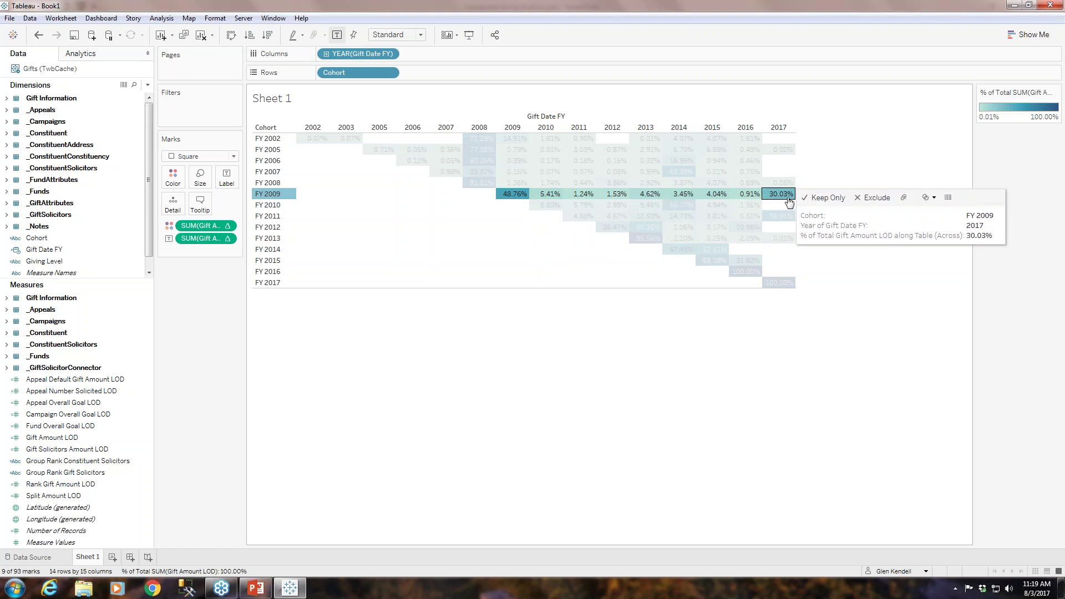
click(524, 258)
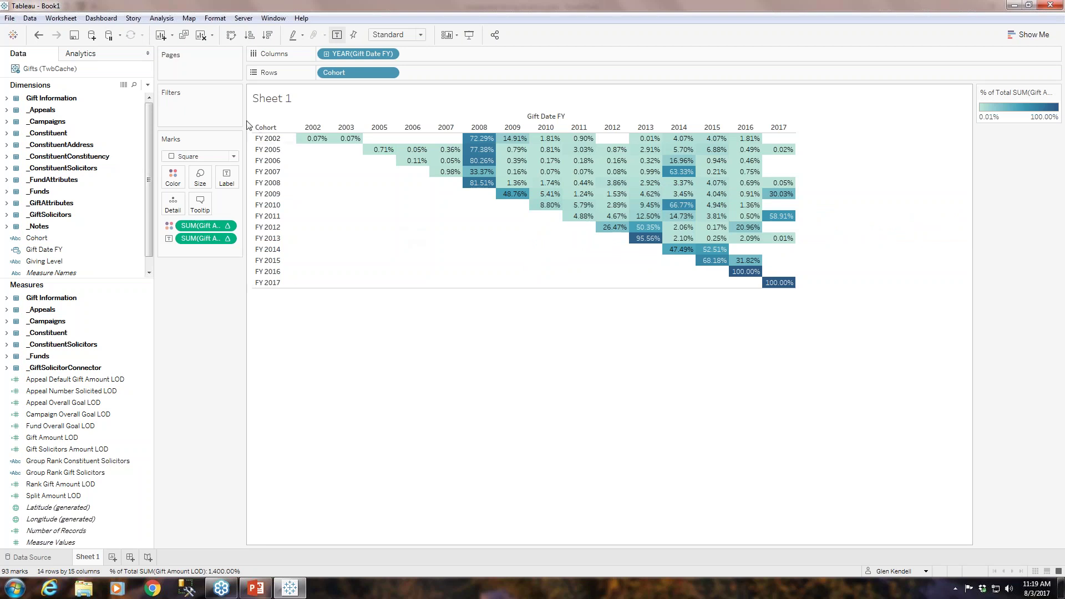
Swap the rows and columns so cohorts run across and gift years run down, and add column grand totals
click(230, 36)
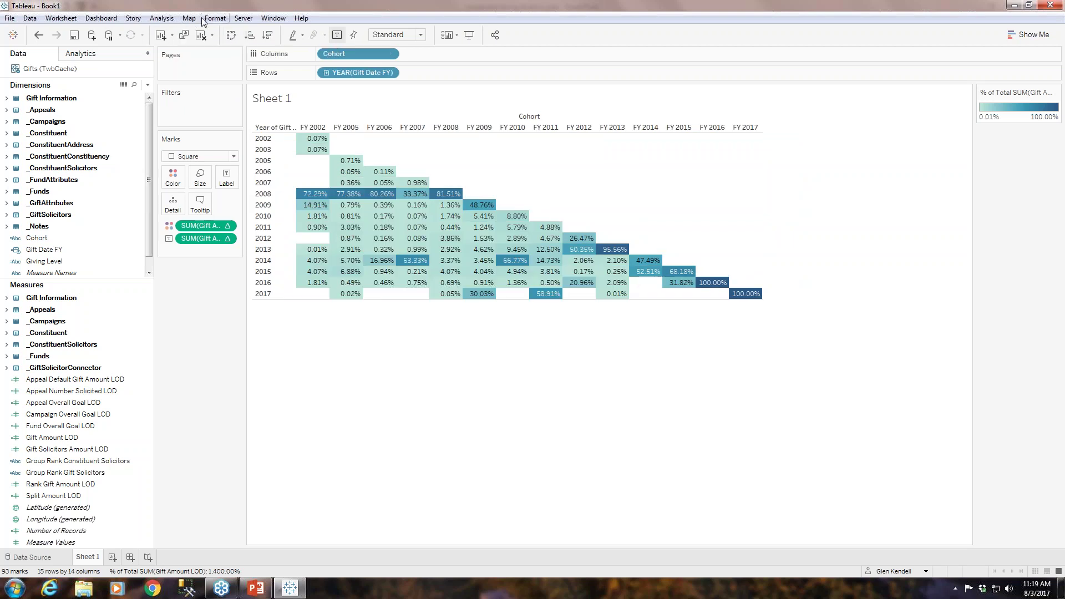
click(208, 19)
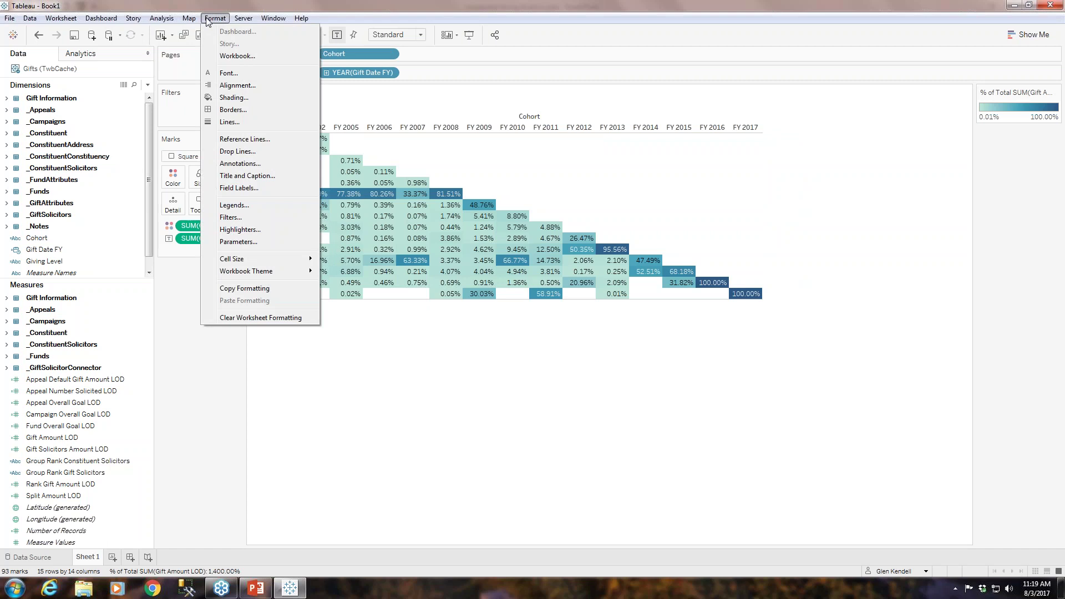
mouse_move(161, 18)
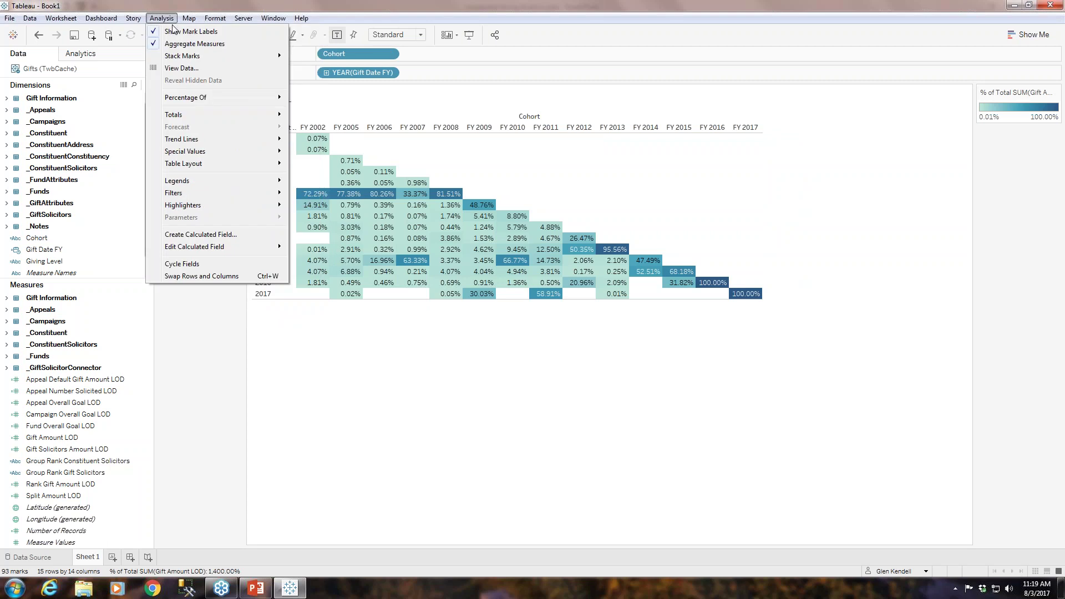
mouse_move(182, 112)
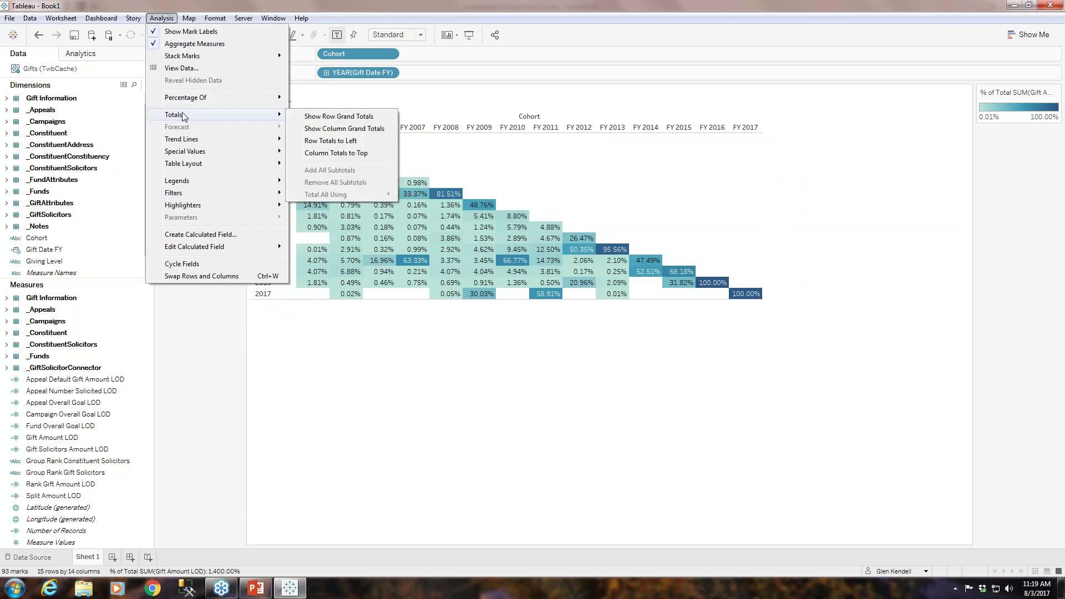
click(362, 129)
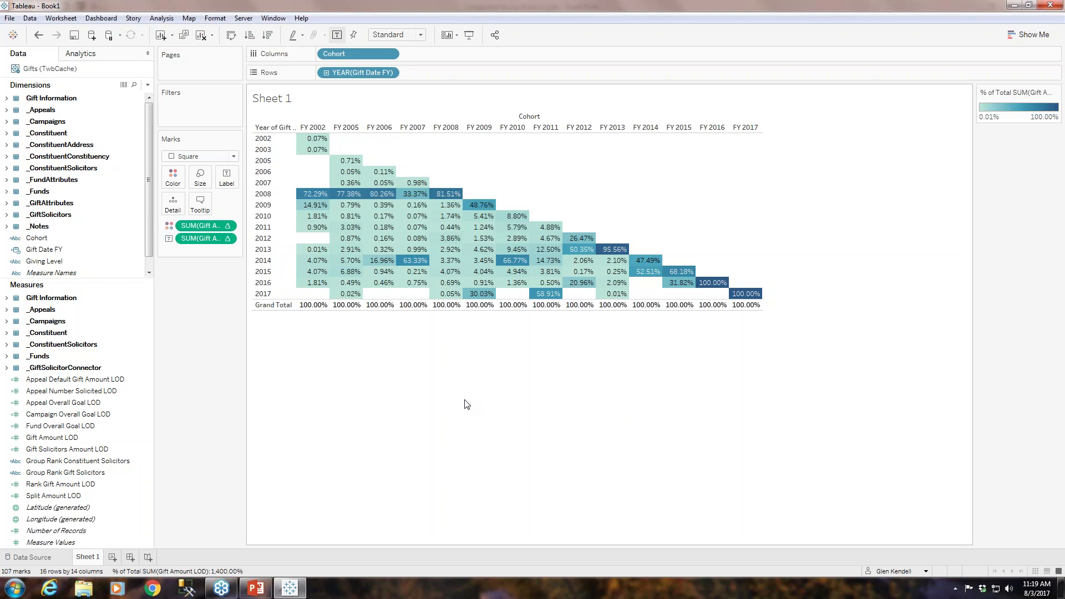
Widen the year row-header column slightly and hide the percent-of-total color legend
drag(298, 175, 318, 175)
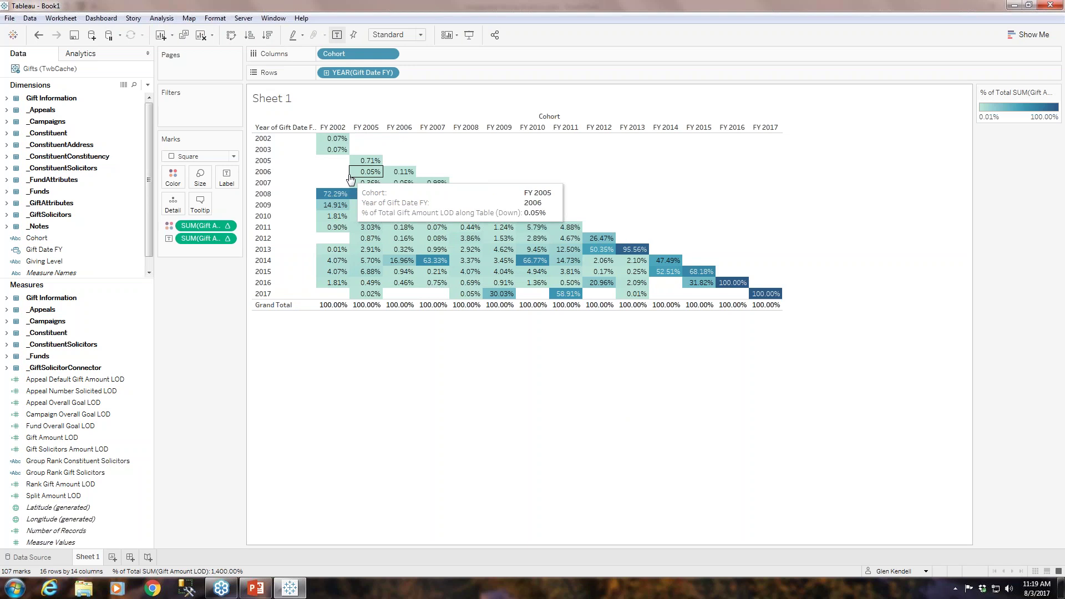
mouse_move(353, 183)
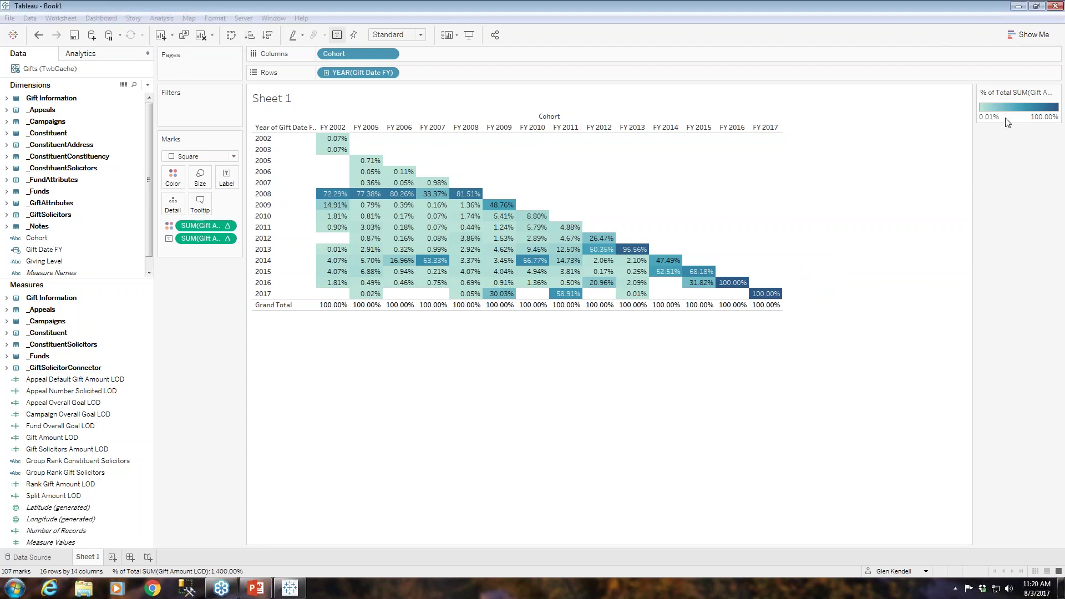
click(1056, 92)
click(1008, 159)
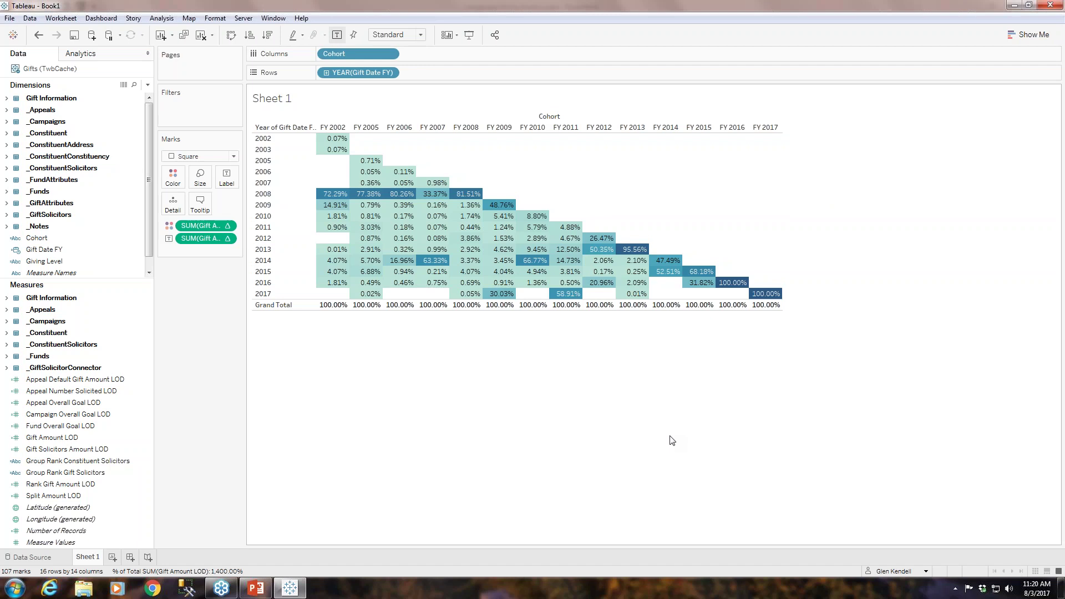
Set the default worksheet font to 12 pt bold and clear the mark selection
right_click(371, 216)
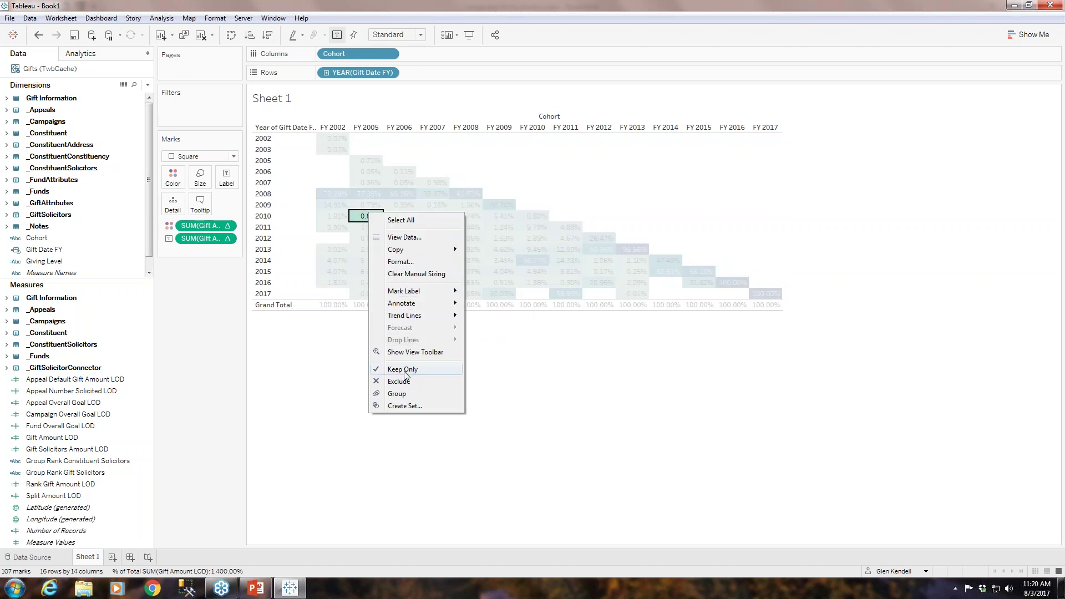
click(402, 262)
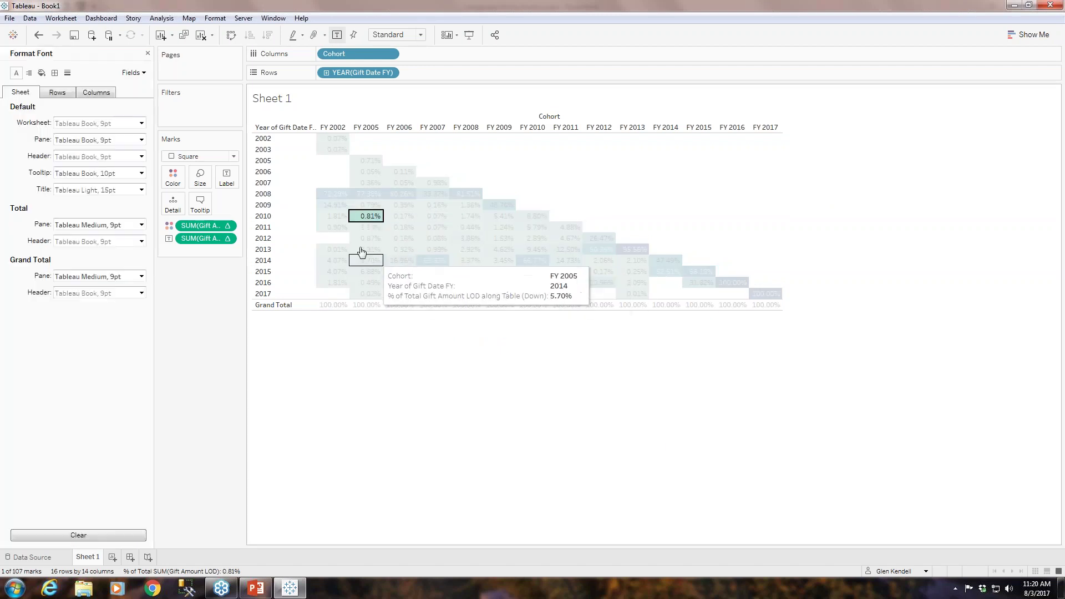
click(141, 140)
click(81, 156)
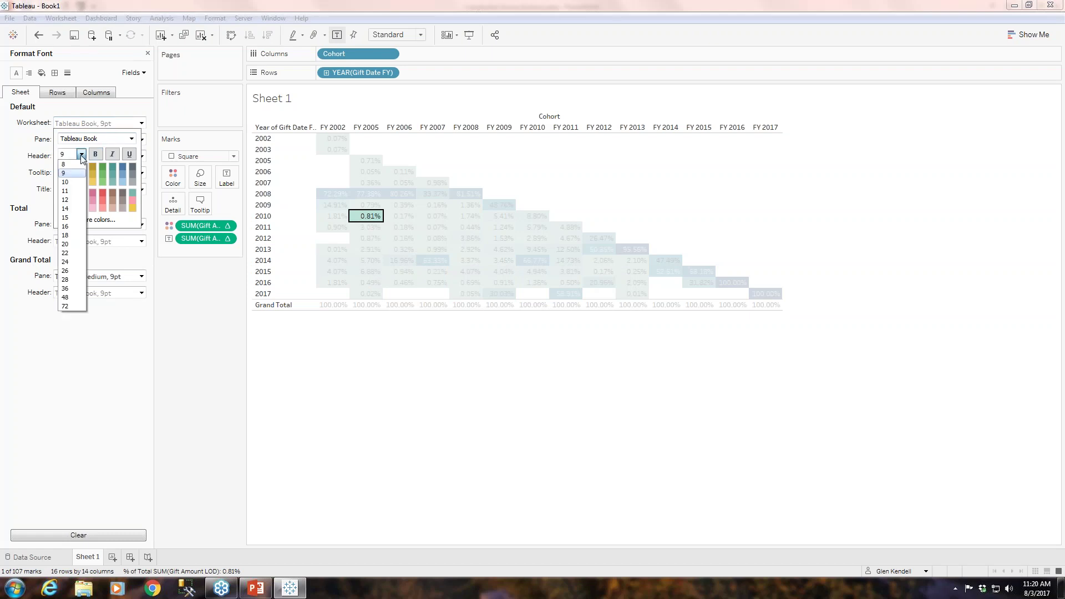
click(72, 200)
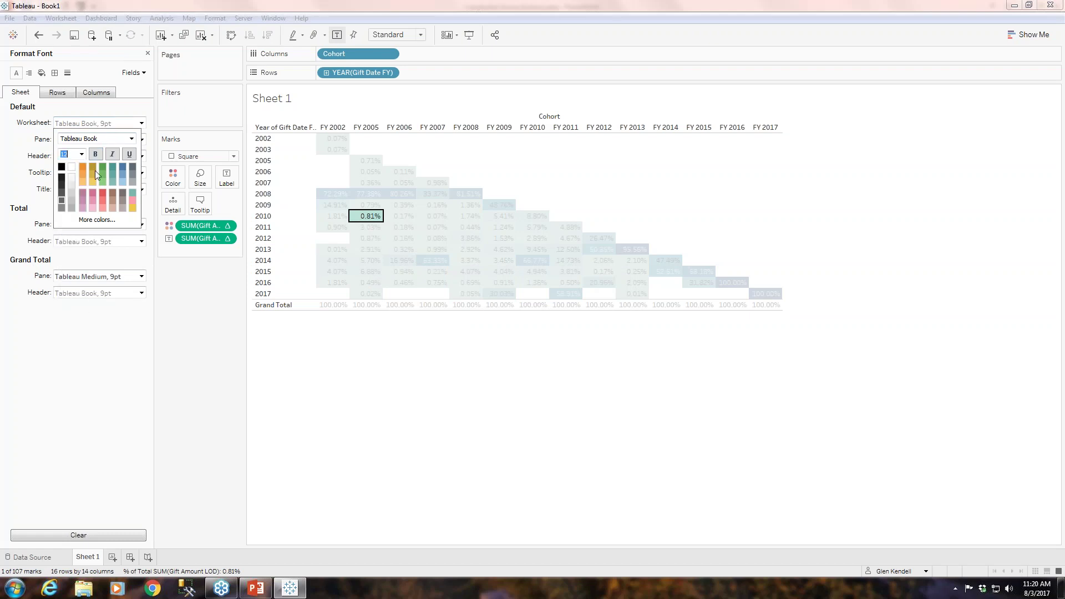
click(97, 157)
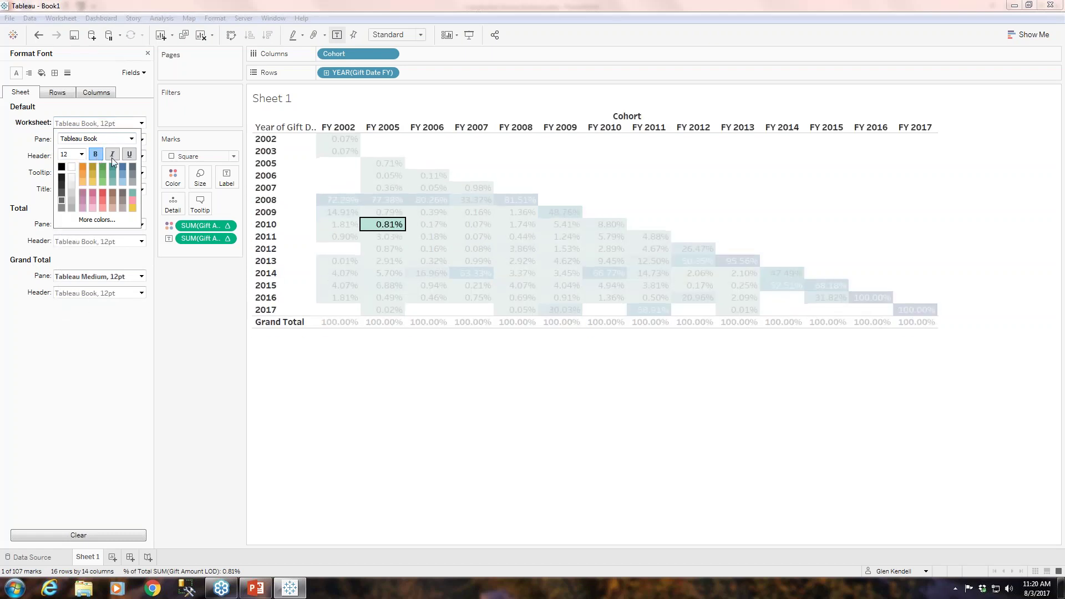
click(420, 428)
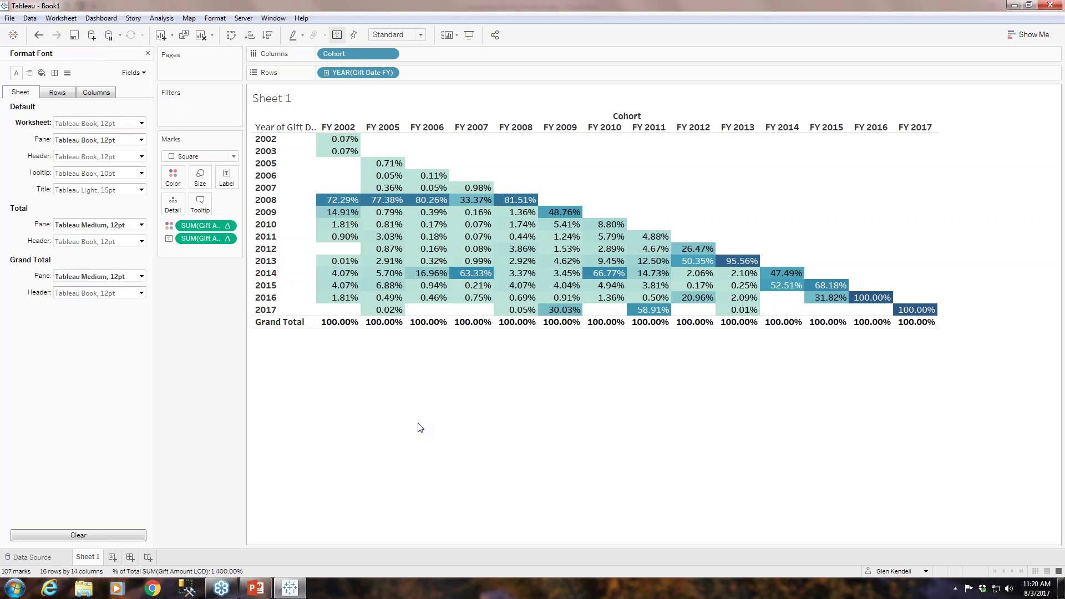
right_click(283, 124)
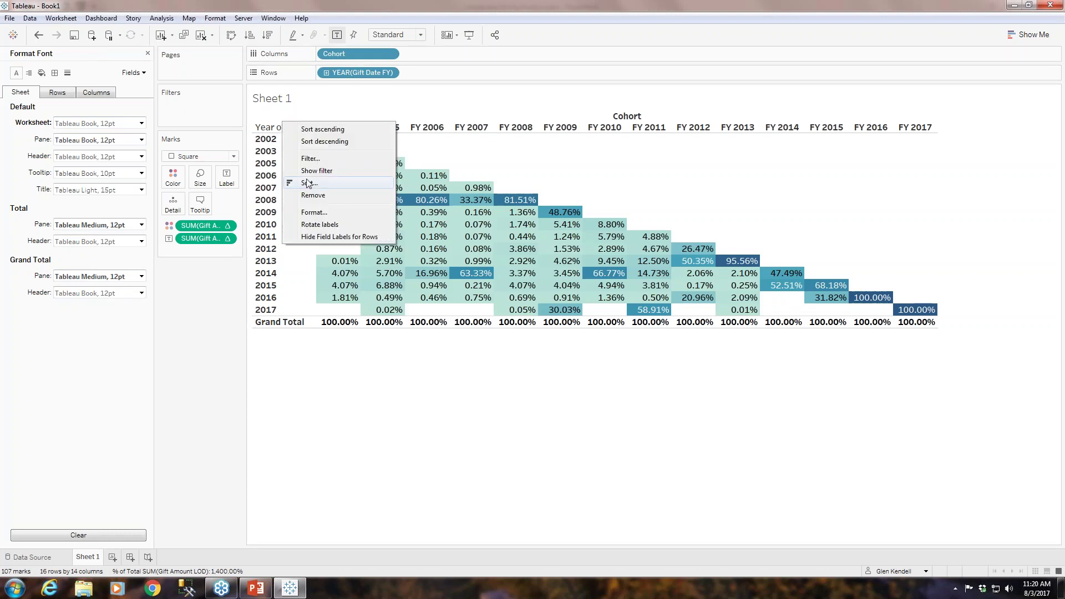
click(312, 211)
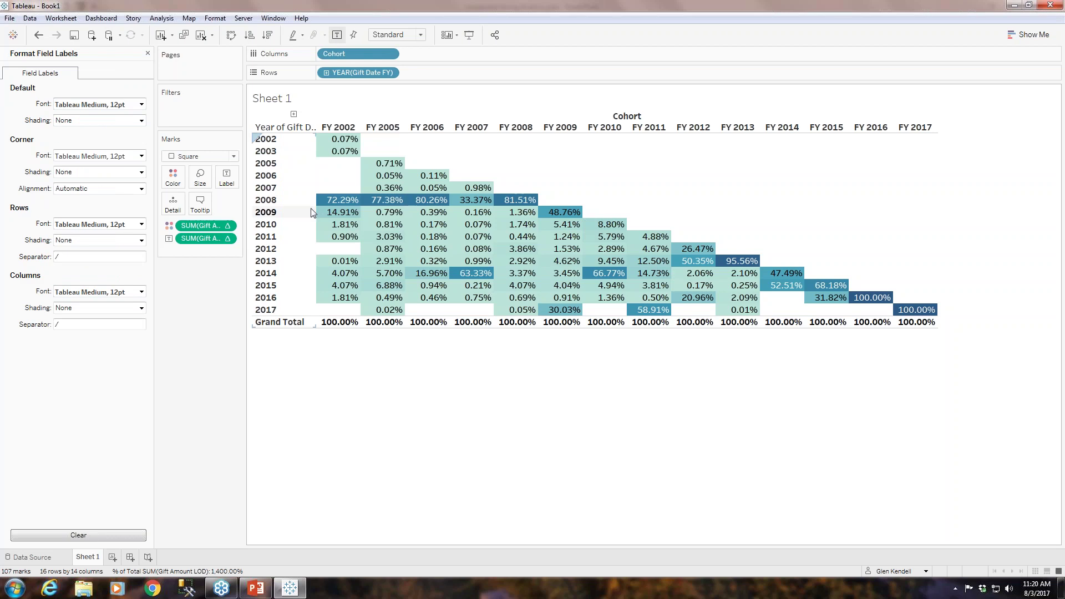
click(141, 104)
click(191, 309)
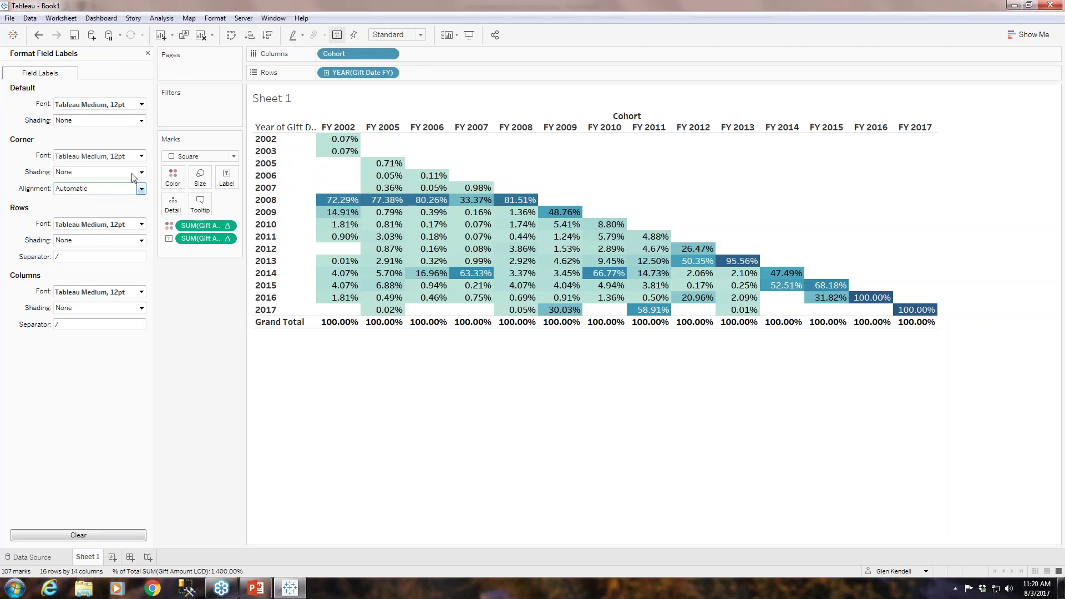
click(148, 53)
right_click(273, 129)
key(Escape)
Make the corner field label for the gift date year bold and close the field label formatting
right_click(263, 131)
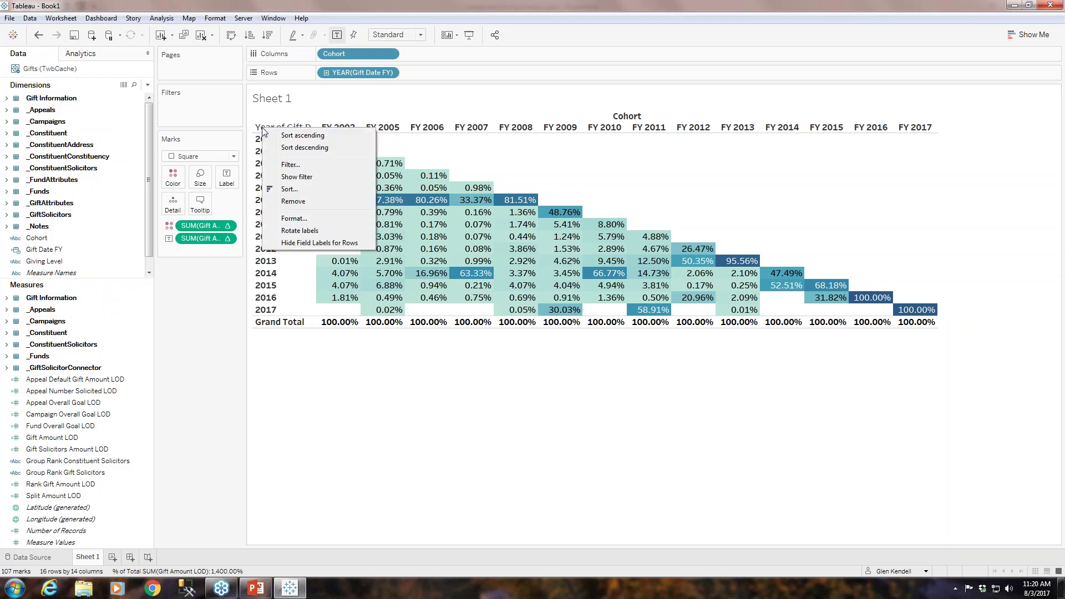
click(291, 221)
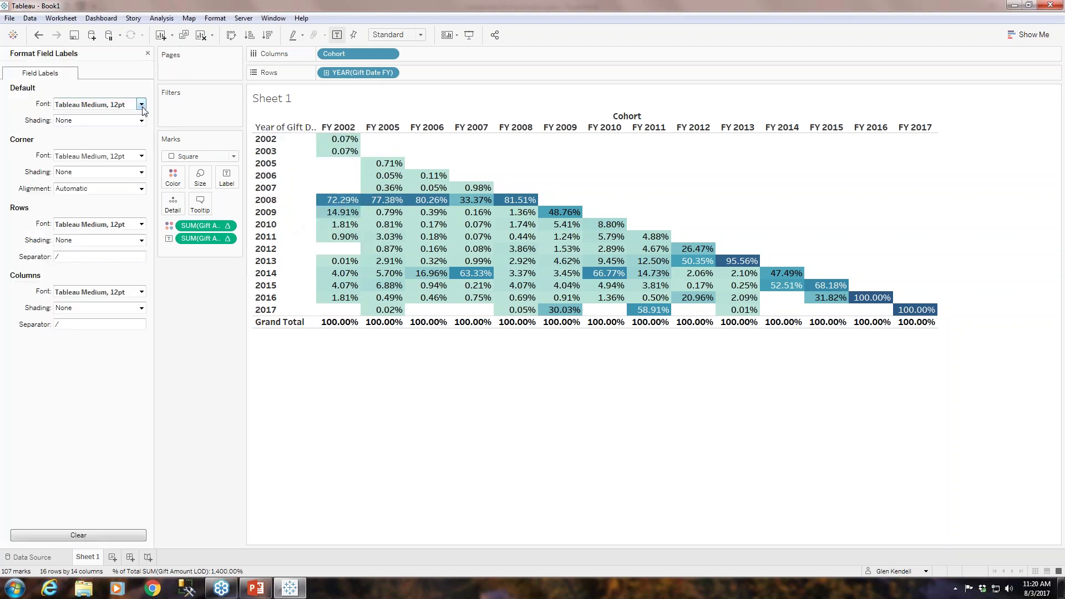
click(141, 156)
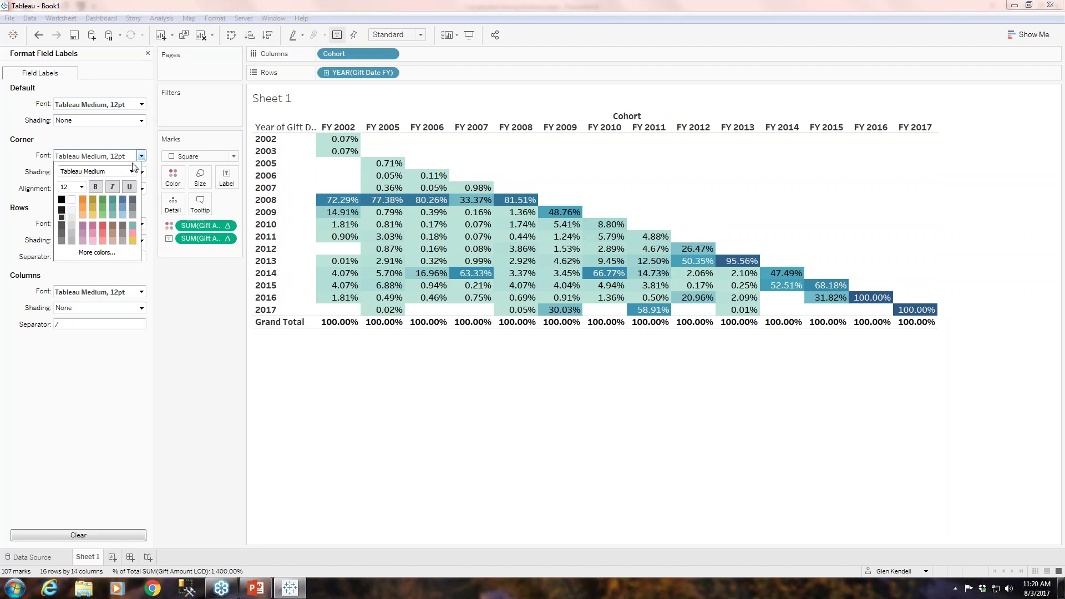
click(401, 440)
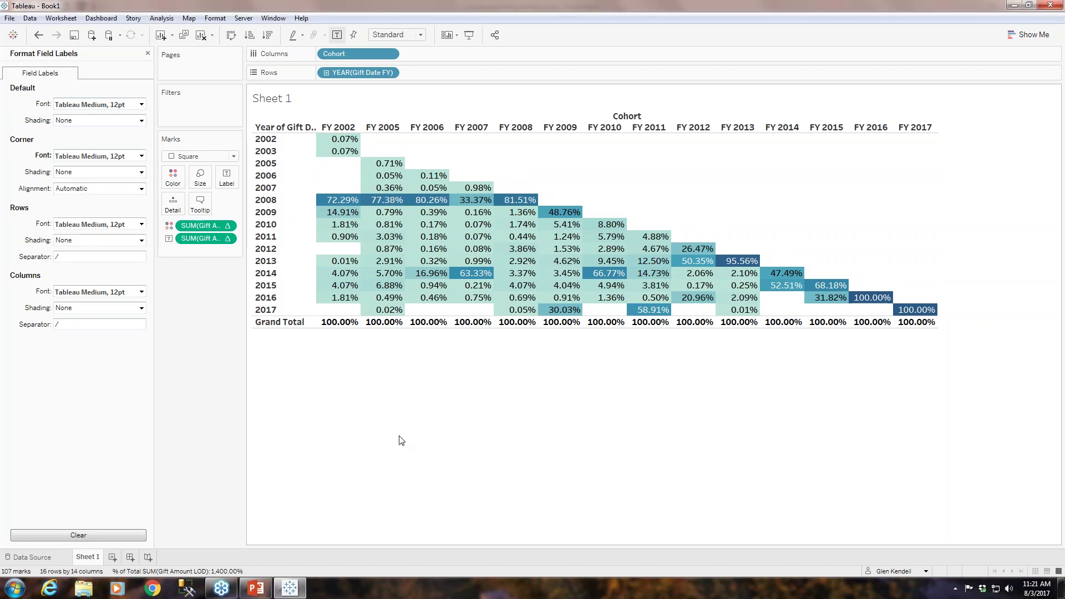
click(148, 53)
Change the color palette of the percent-of-total highlight table to Orange
click(172, 177)
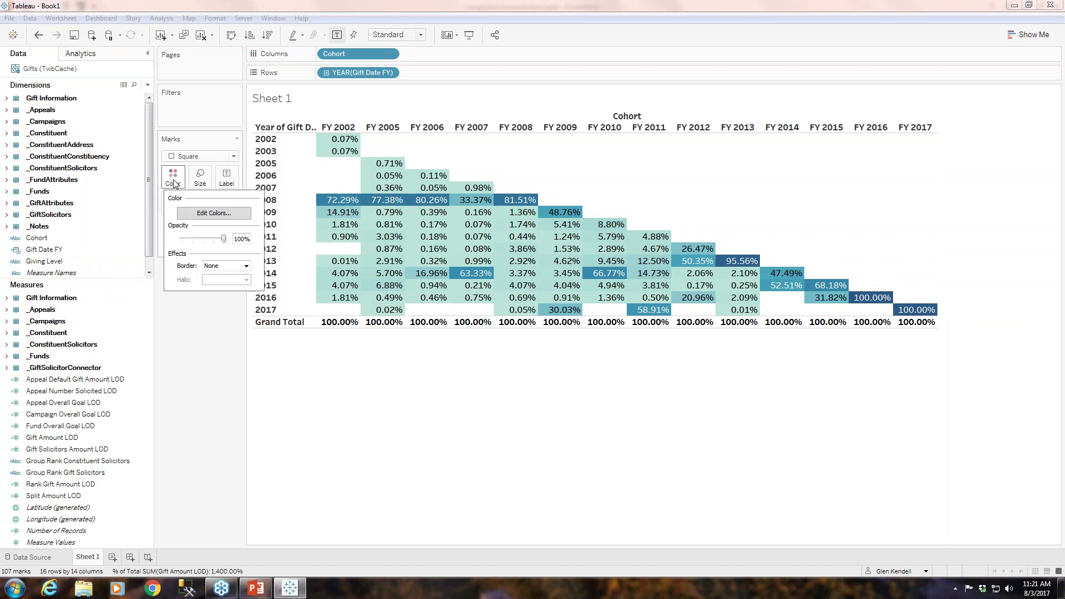
click(240, 220)
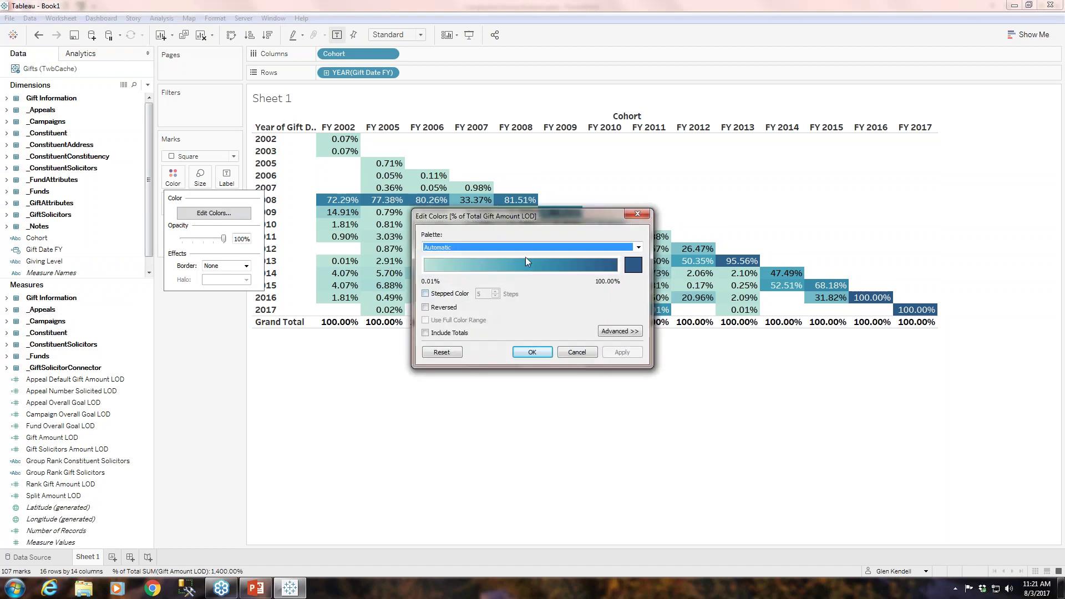
click(483, 246)
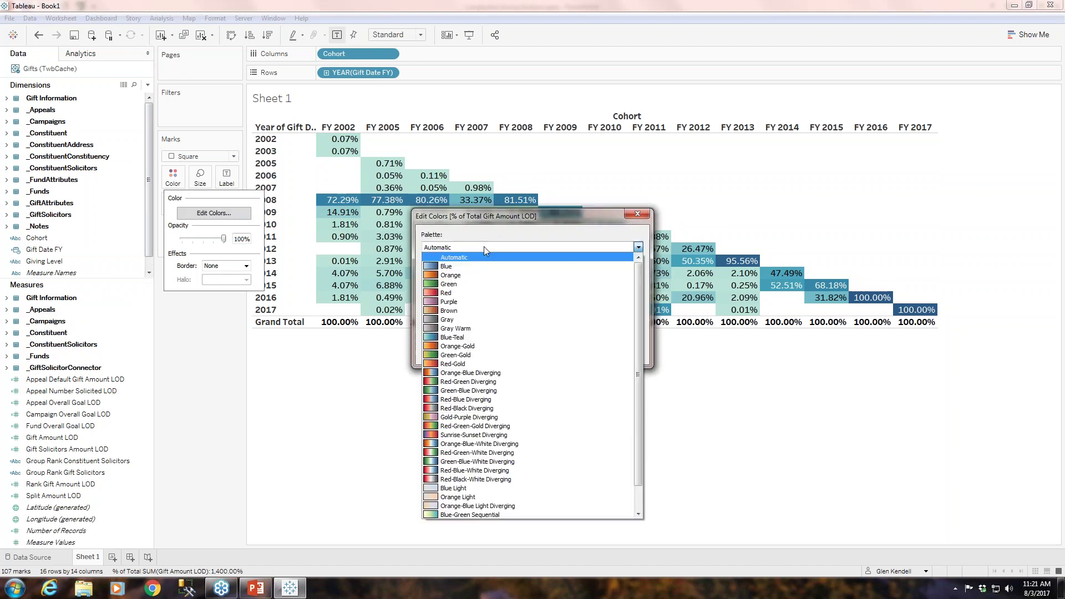
click(476, 276)
click(628, 355)
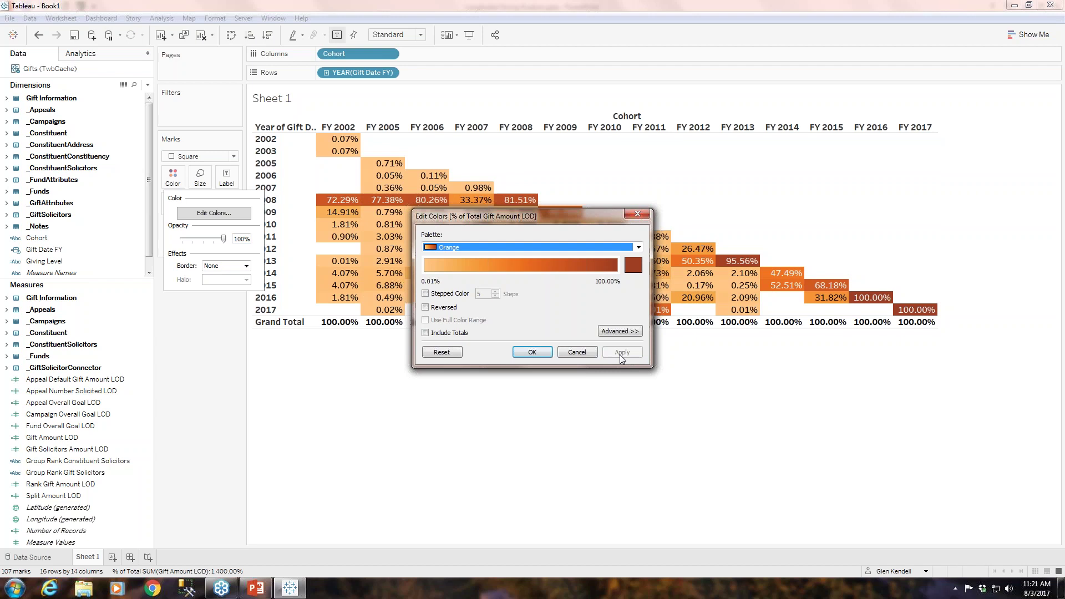
click(532, 353)
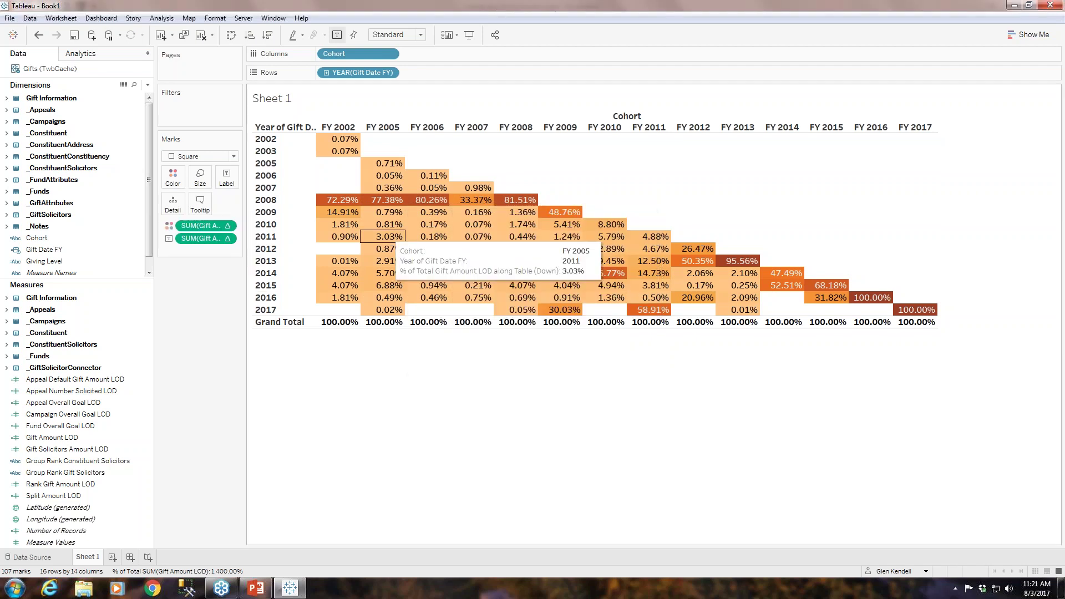
Add thin gray default borders to the worksheet's cells, panes and headers, and clear the mark selection
right_click(345, 148)
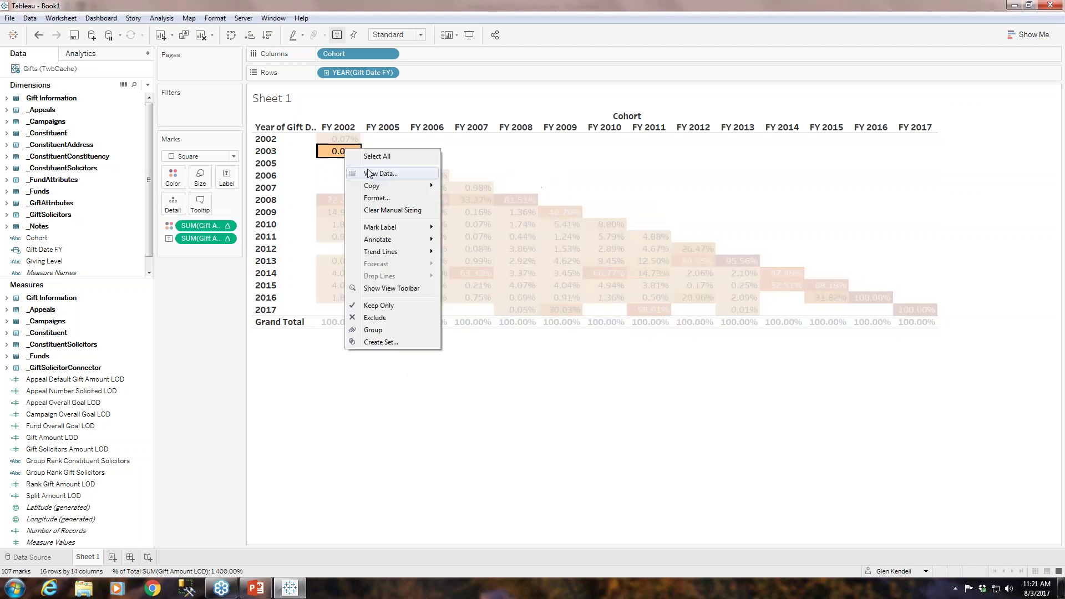
click(377, 198)
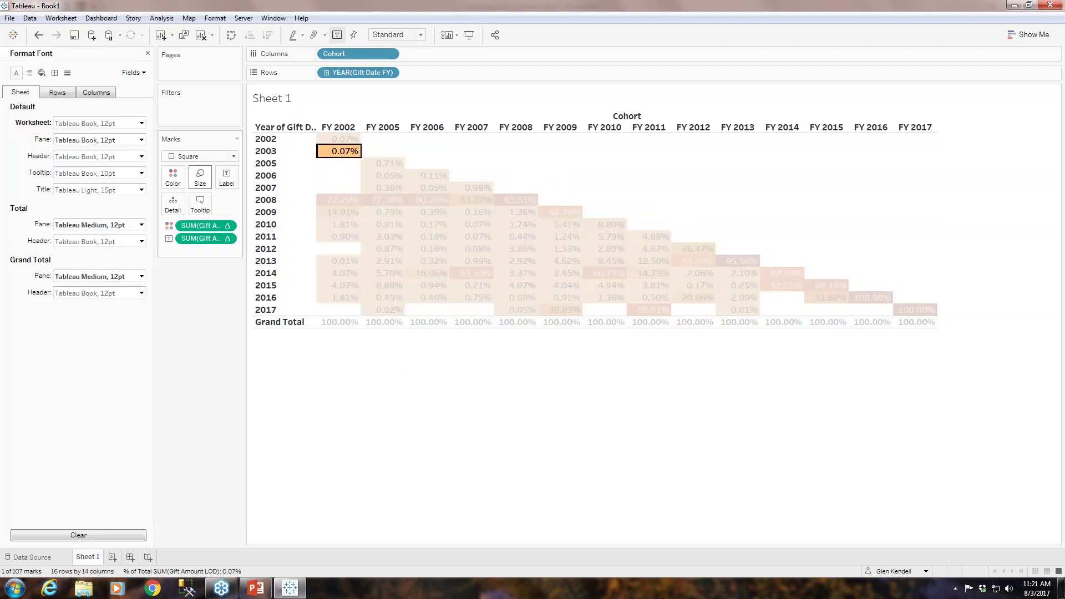
click(54, 74)
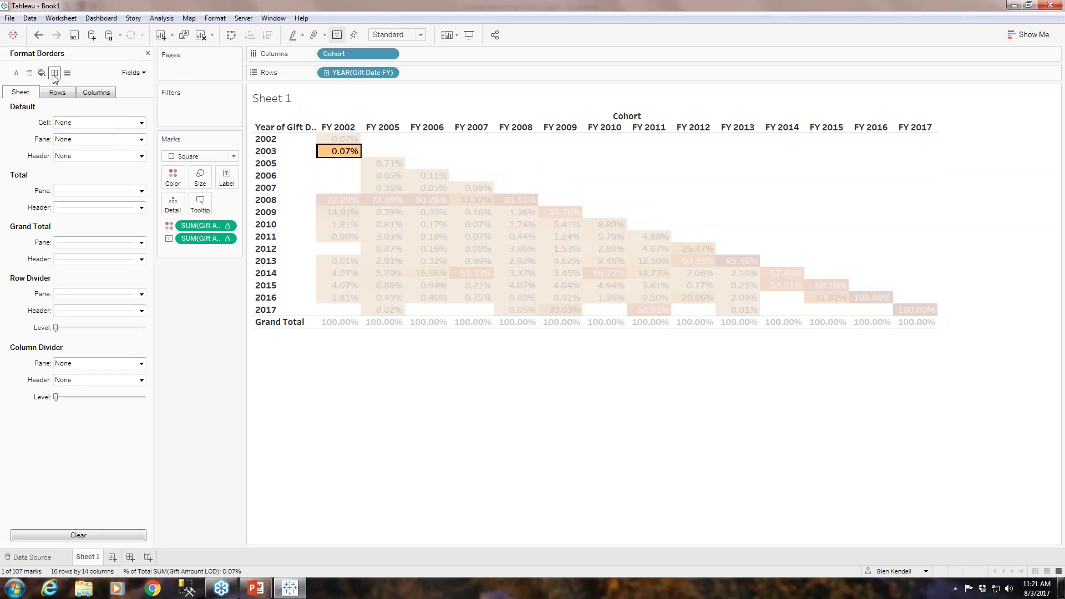
click(71, 123)
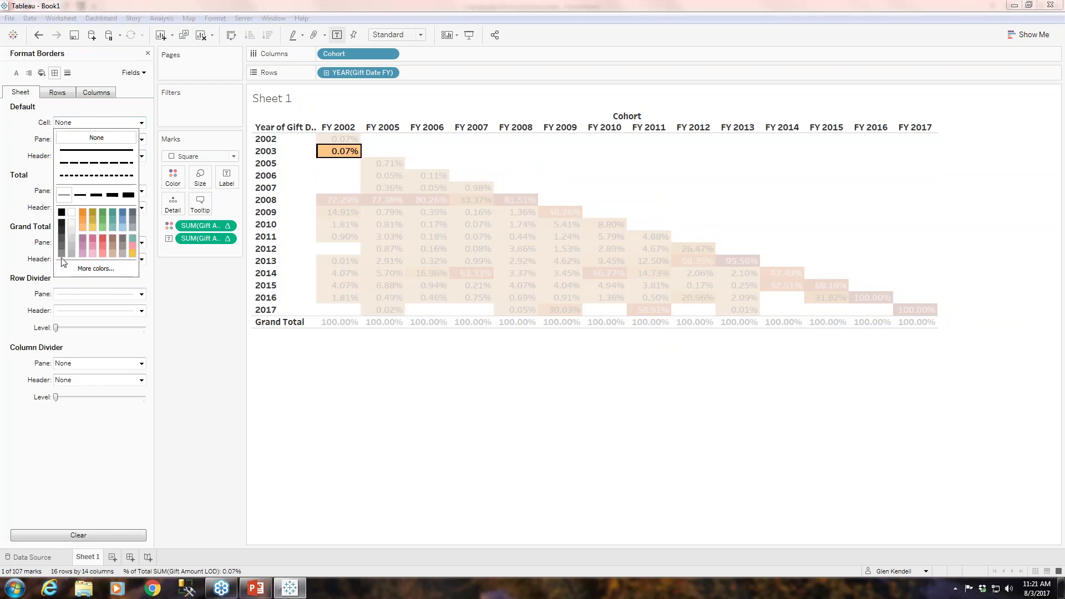
click(62, 257)
click(61, 139)
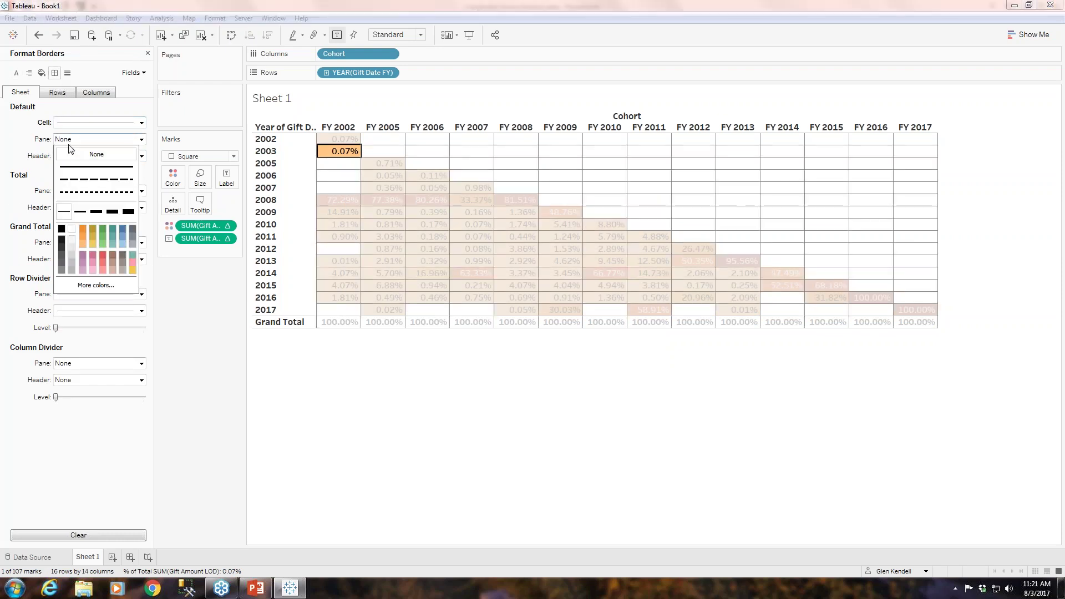
click(64, 275)
click(59, 157)
click(61, 286)
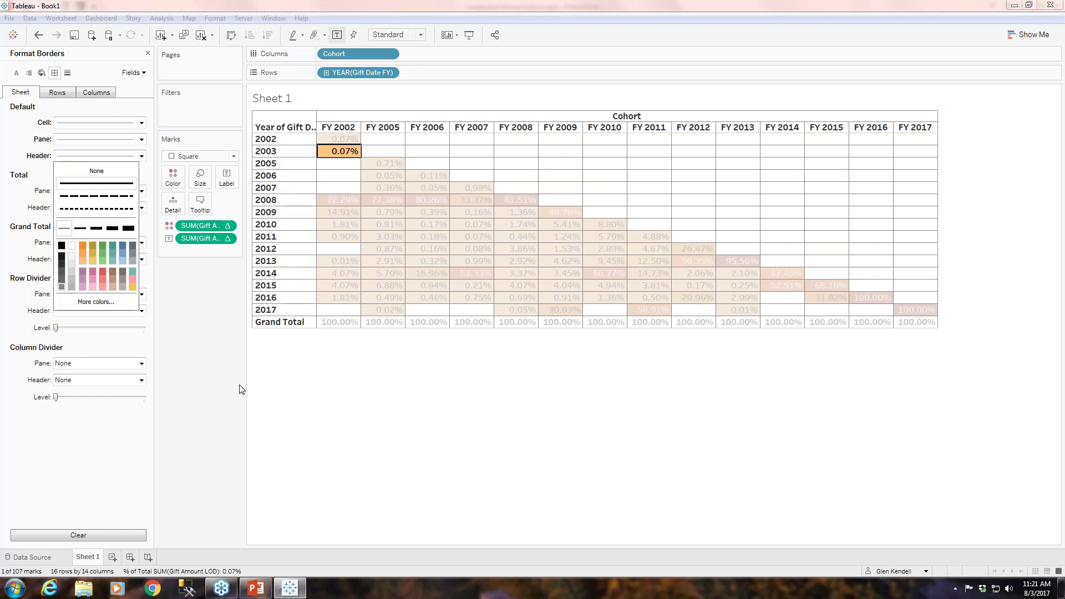
click(370, 430)
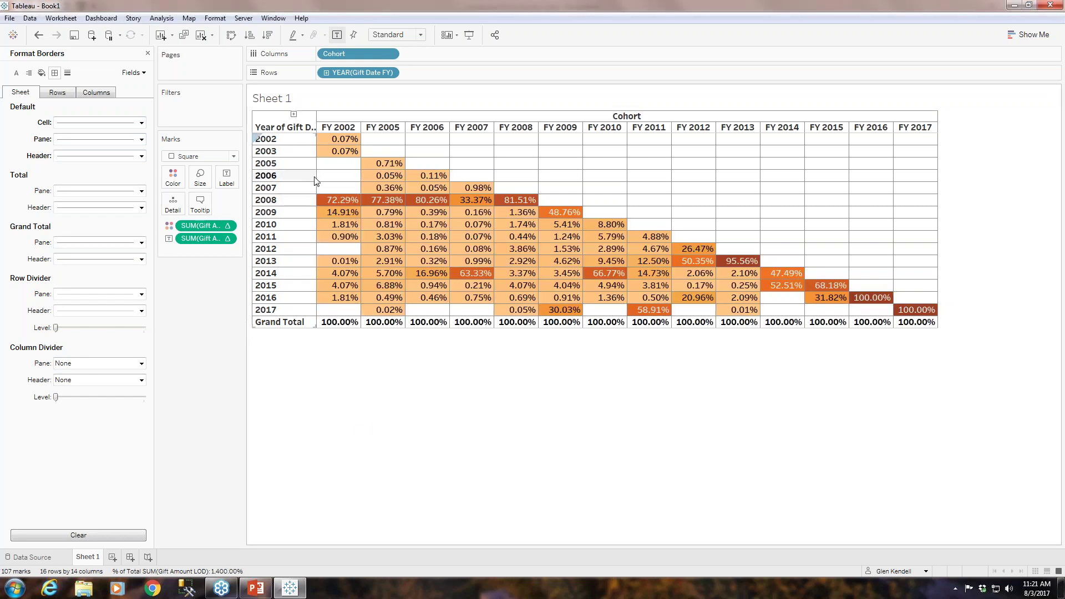
Widen the year row-header column further and increase the height of the cohort header rows
drag(315, 176, 336, 175)
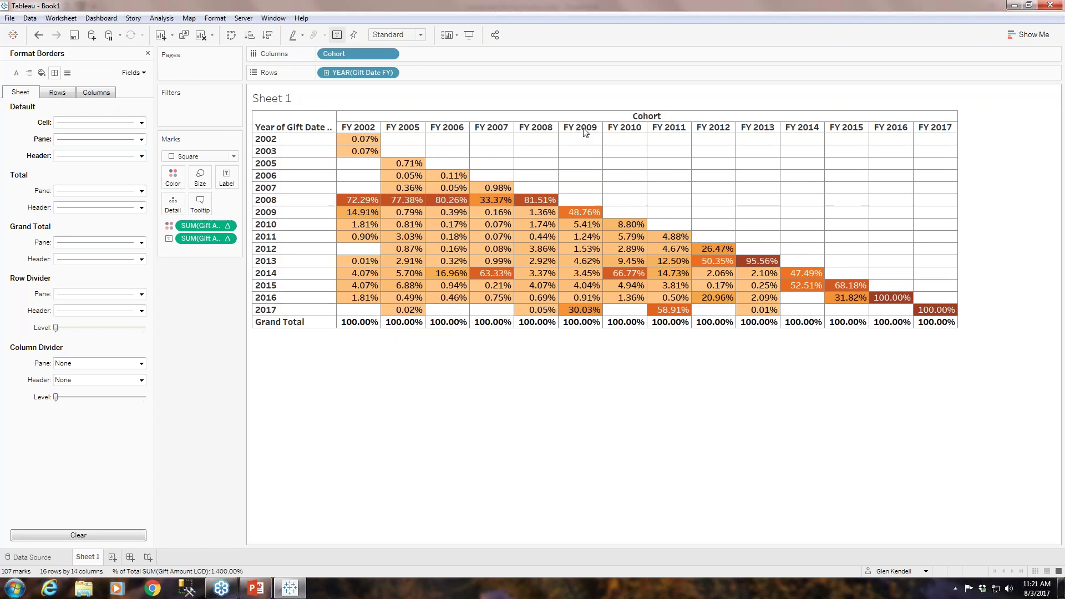
drag(578, 136, 577, 146)
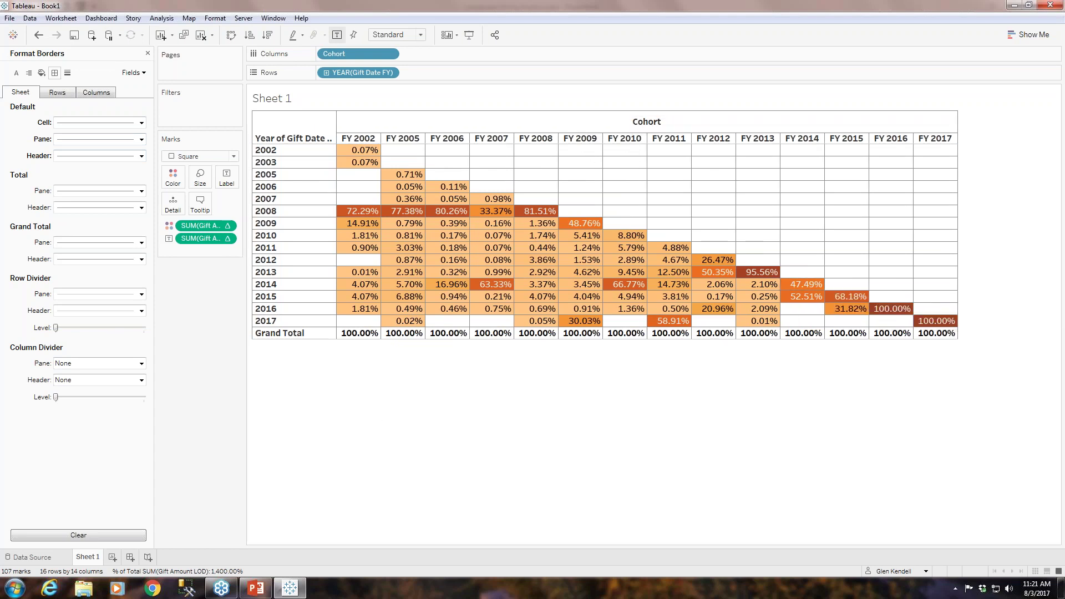
Close the border formatting and filter the table by Gift Type, including all types except MG Pledge, Pledge and Recurring Gift
click(148, 53)
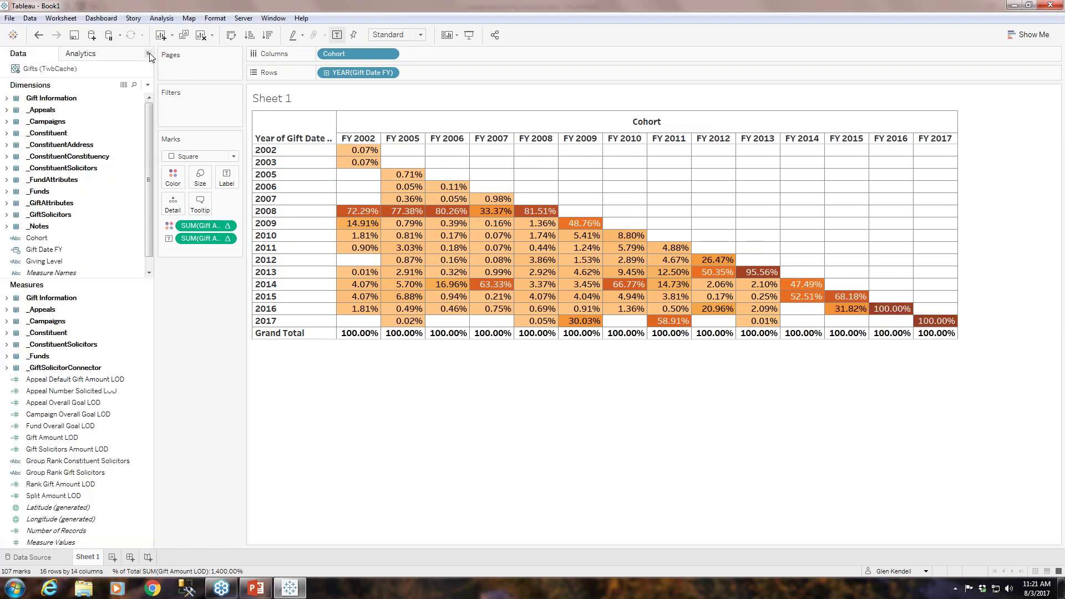
click(6, 98)
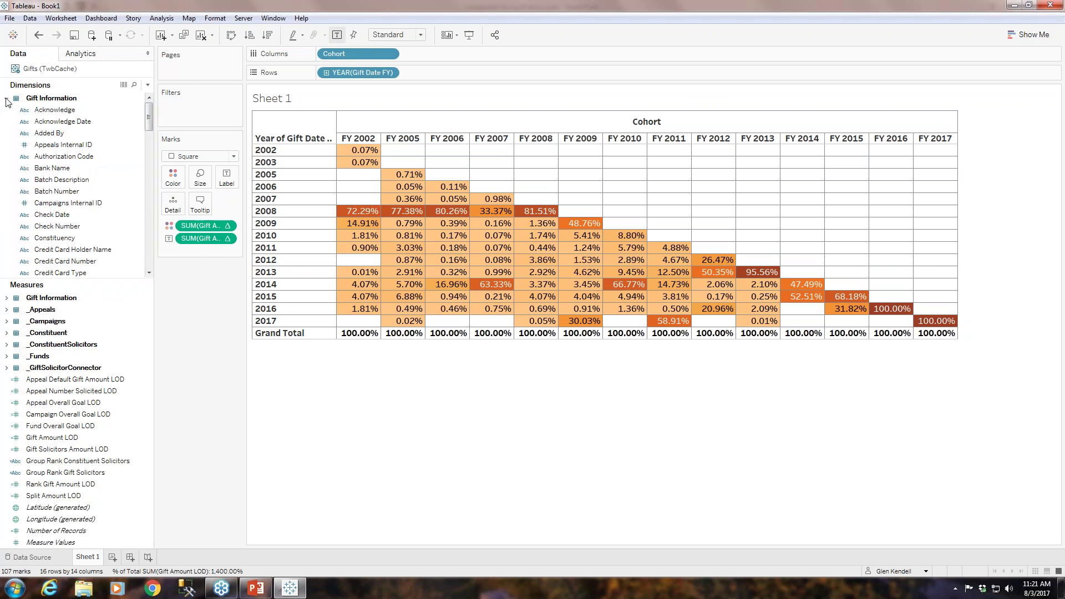
drag(150, 127, 148, 168)
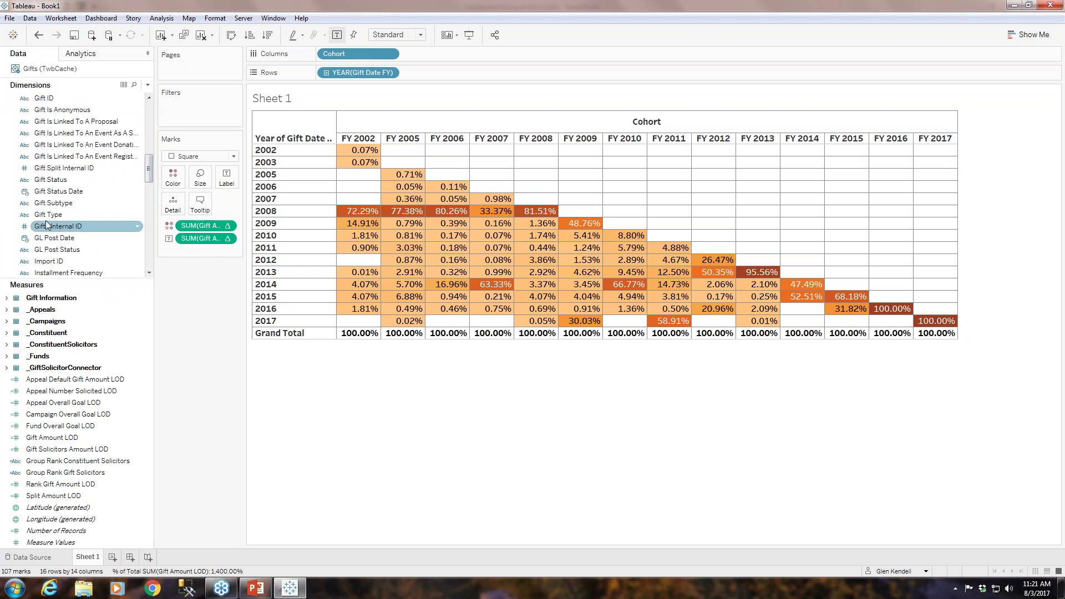
drag(48, 214, 166, 106)
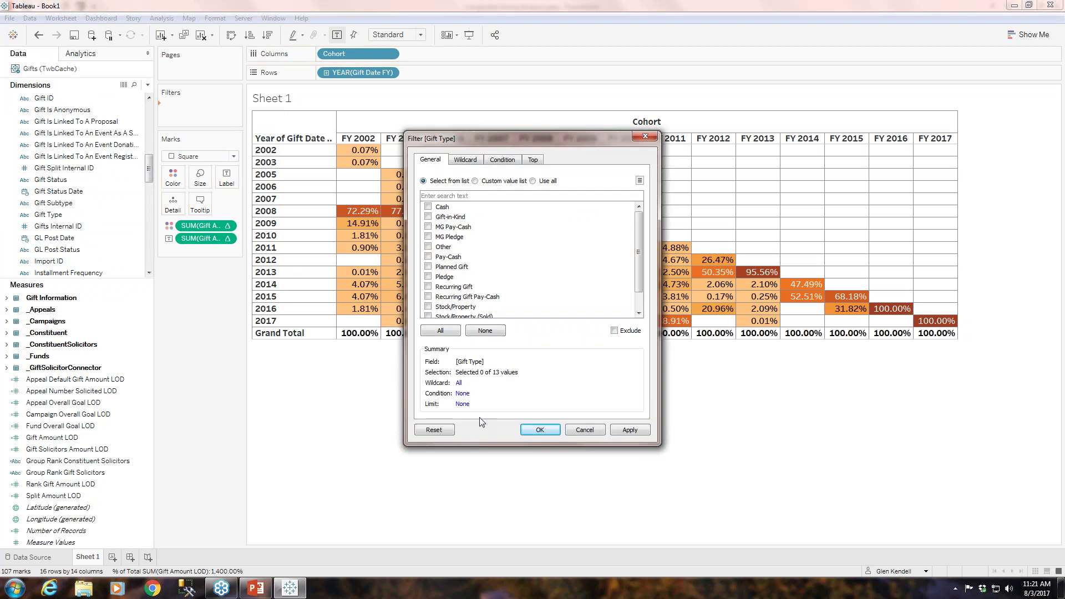
click(439, 329)
click(427, 237)
click(428, 276)
click(535, 430)
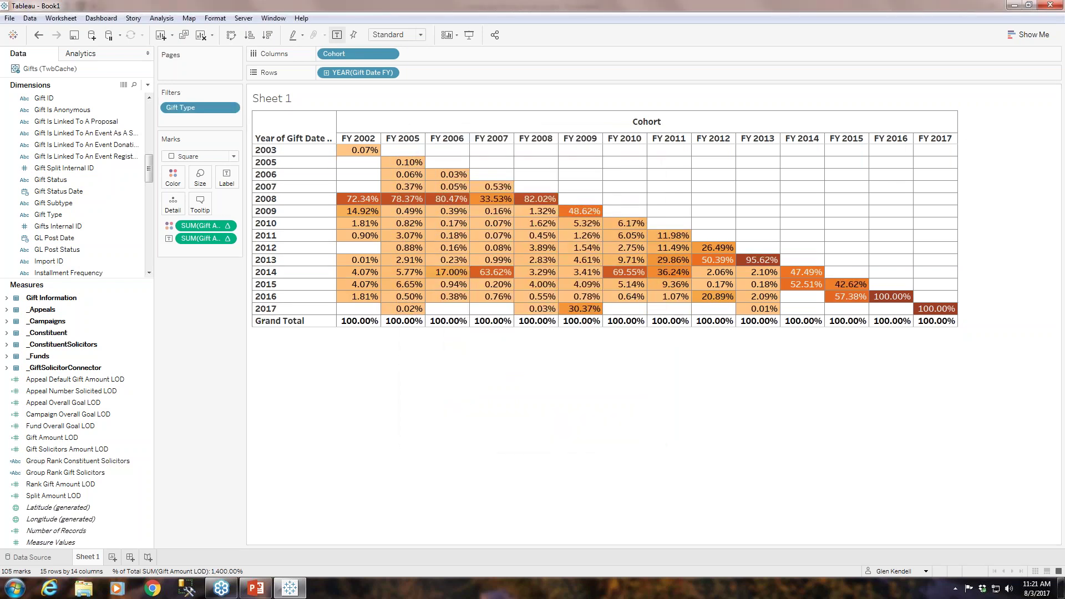
Show the Gift Type filter beside the table as a multiple-values dropdown and check its list of types
click(229, 108)
click(216, 144)
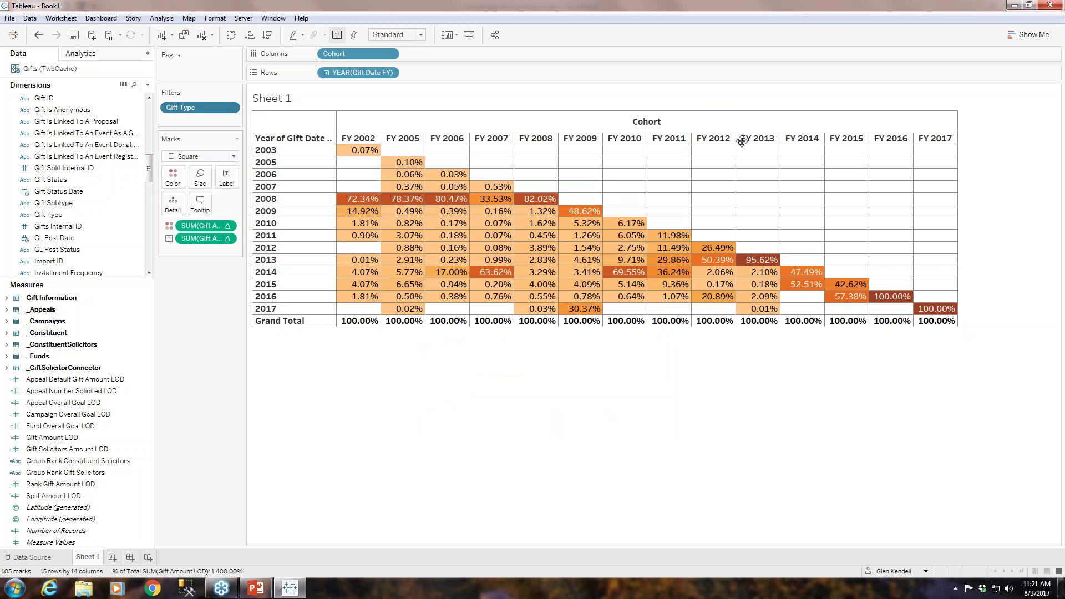
click(1055, 92)
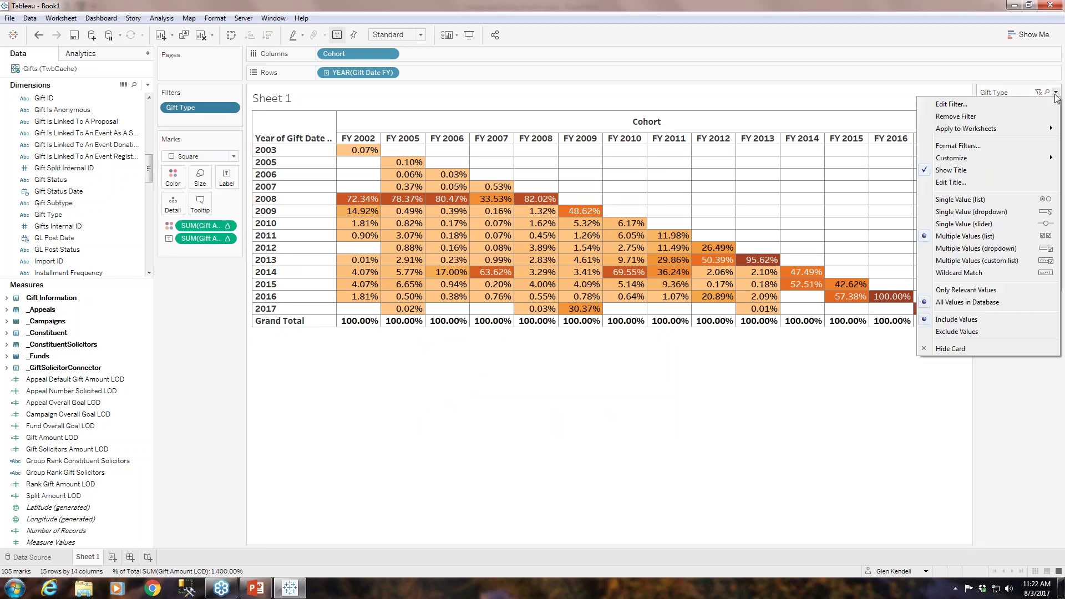
click(998, 249)
click(1054, 110)
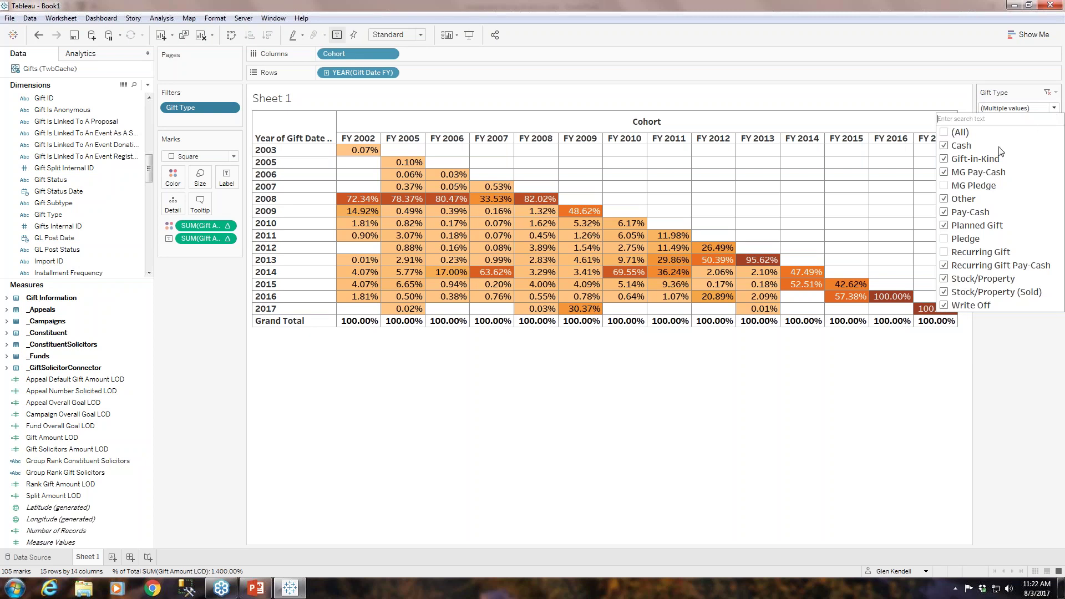
click(962, 72)
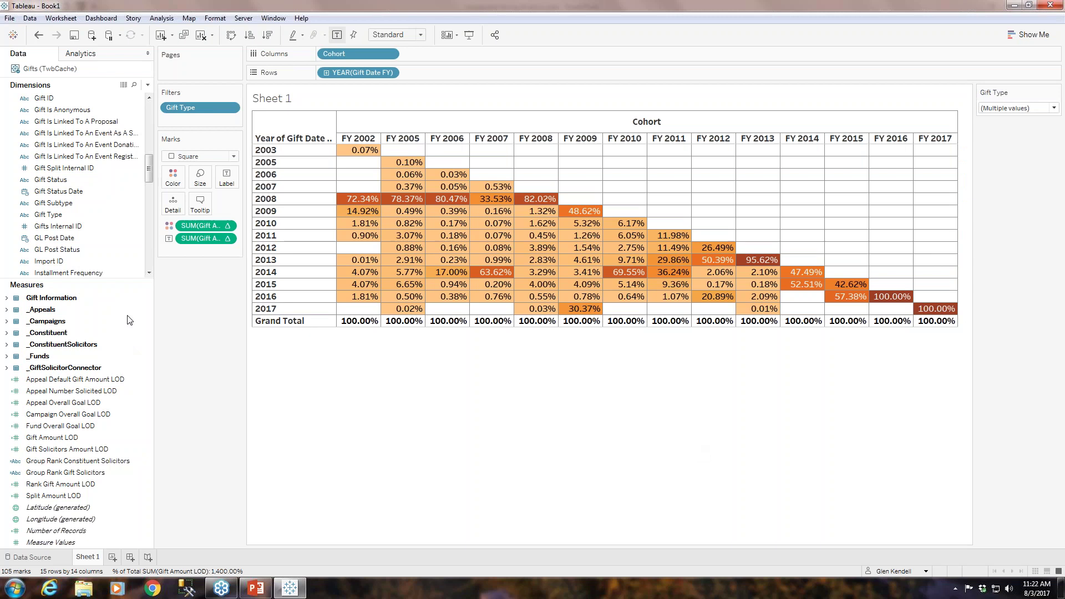
Collapse the Gift Information dimension folder and filter the table by Giving Level with all levels included
scroll(148, 173, up, 5)
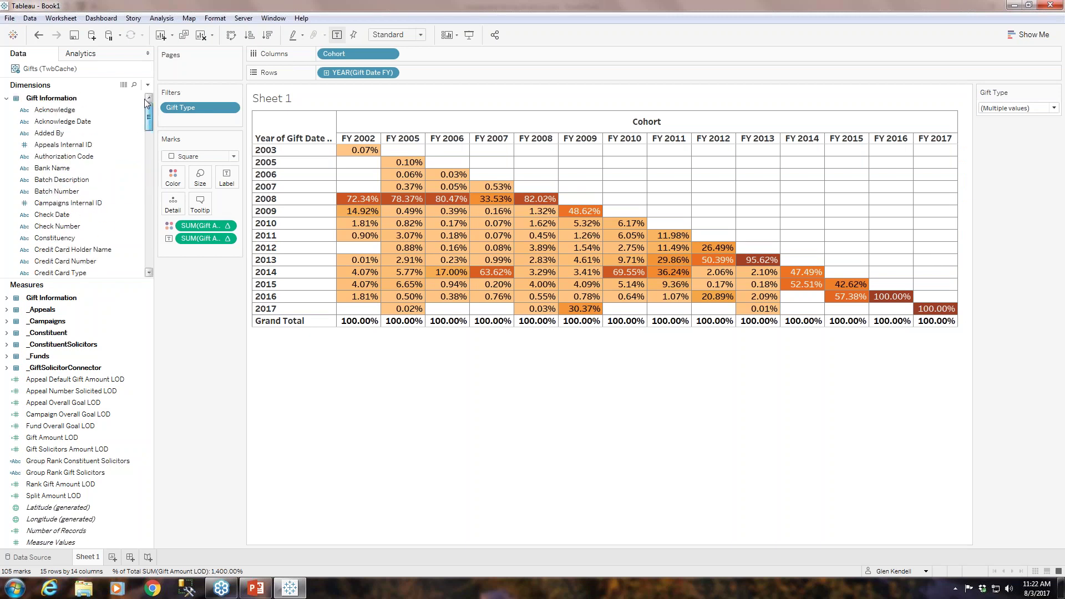
click(8, 99)
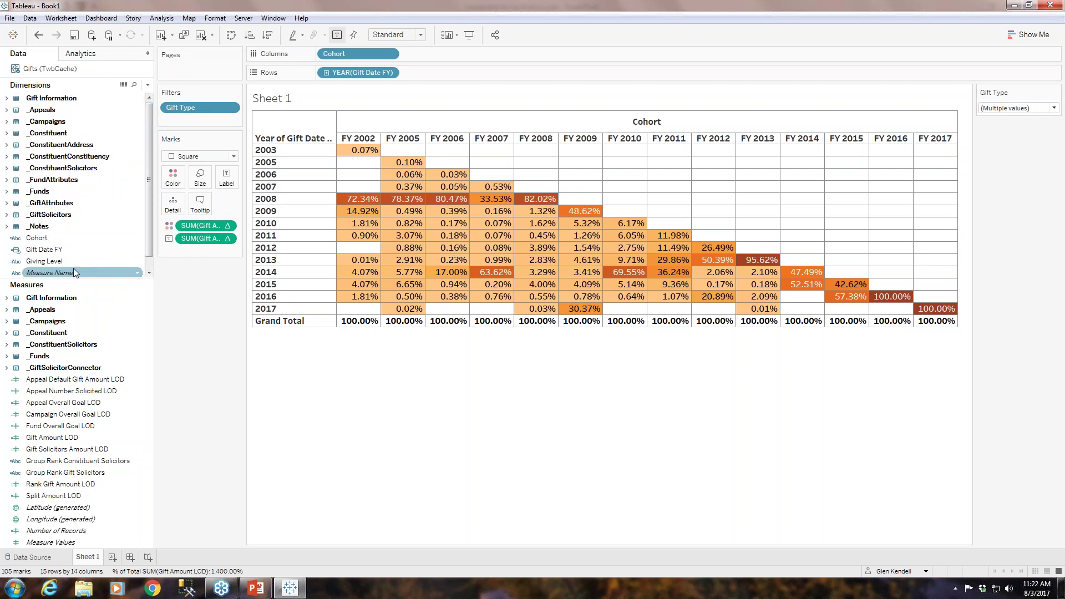
drag(53, 264, 191, 122)
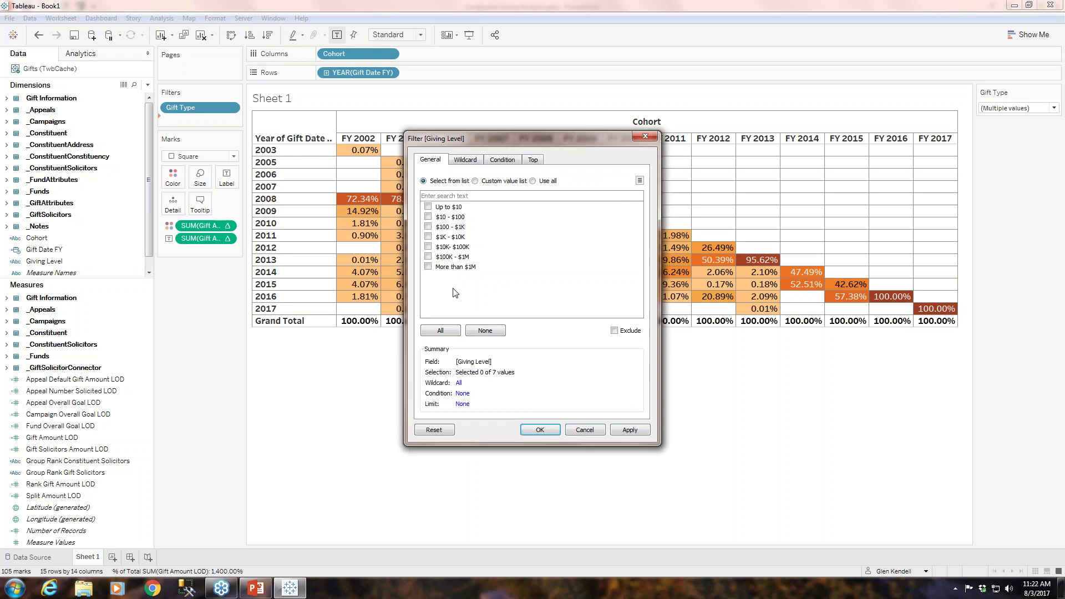
click(448, 331)
click(539, 430)
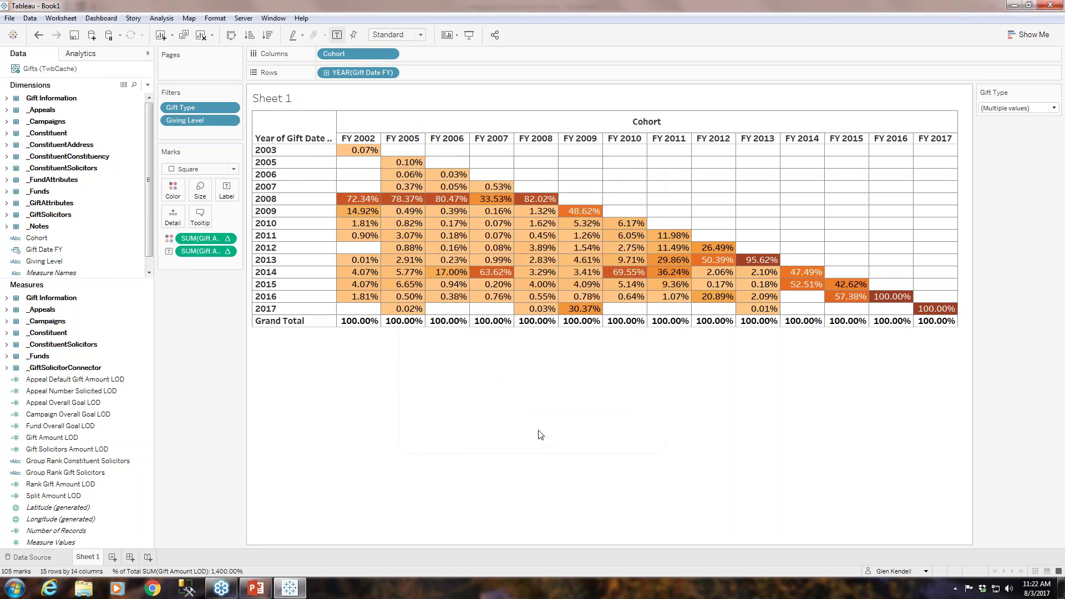
Show the Giving Level filter beside the table as a multiple-values dropdown and check its list
click(229, 118)
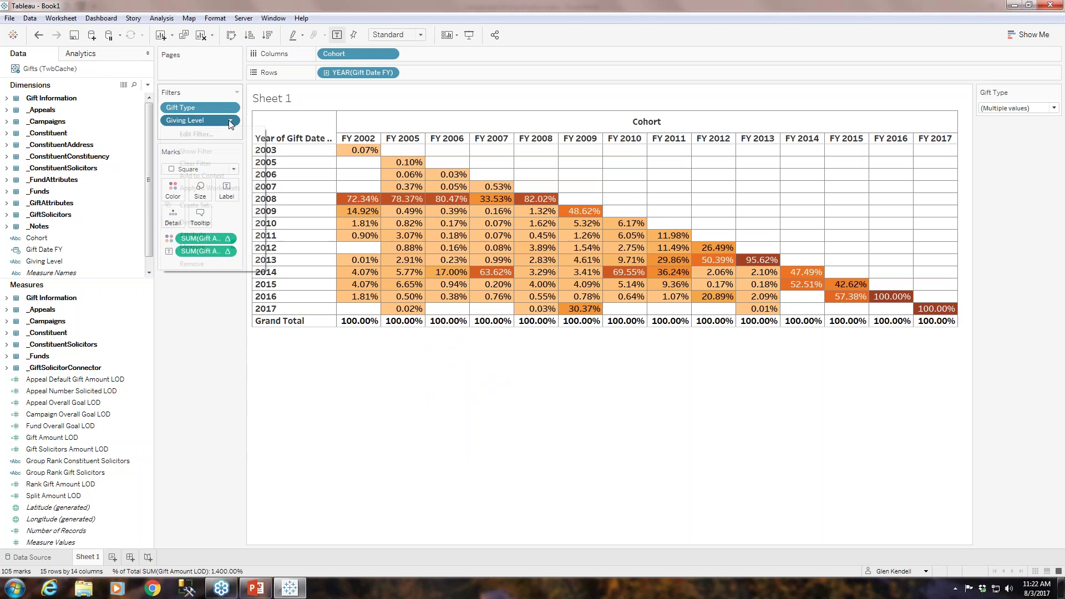
click(195, 151)
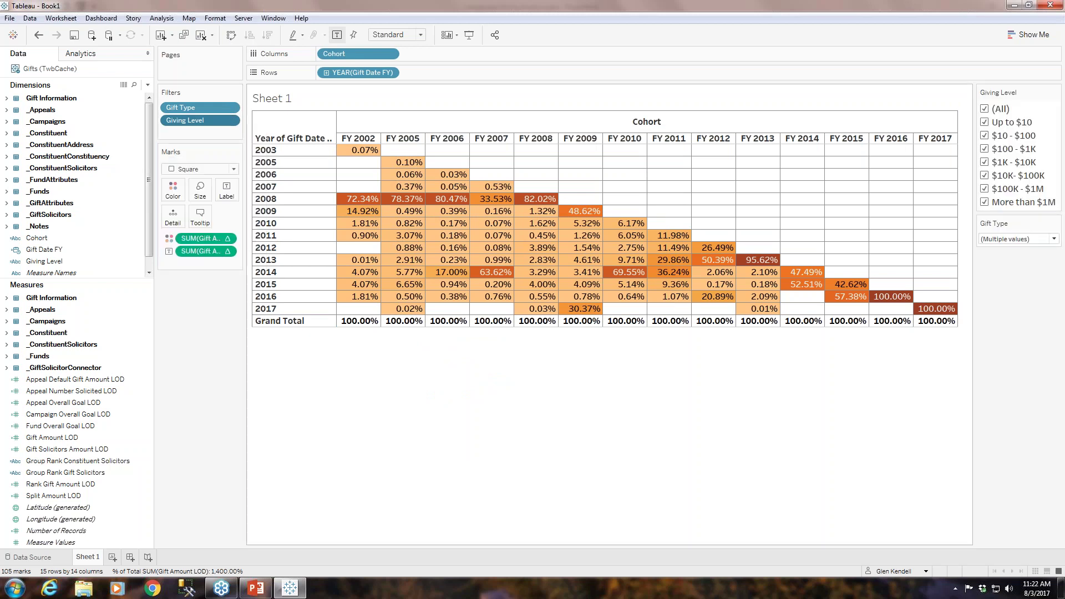
click(1055, 92)
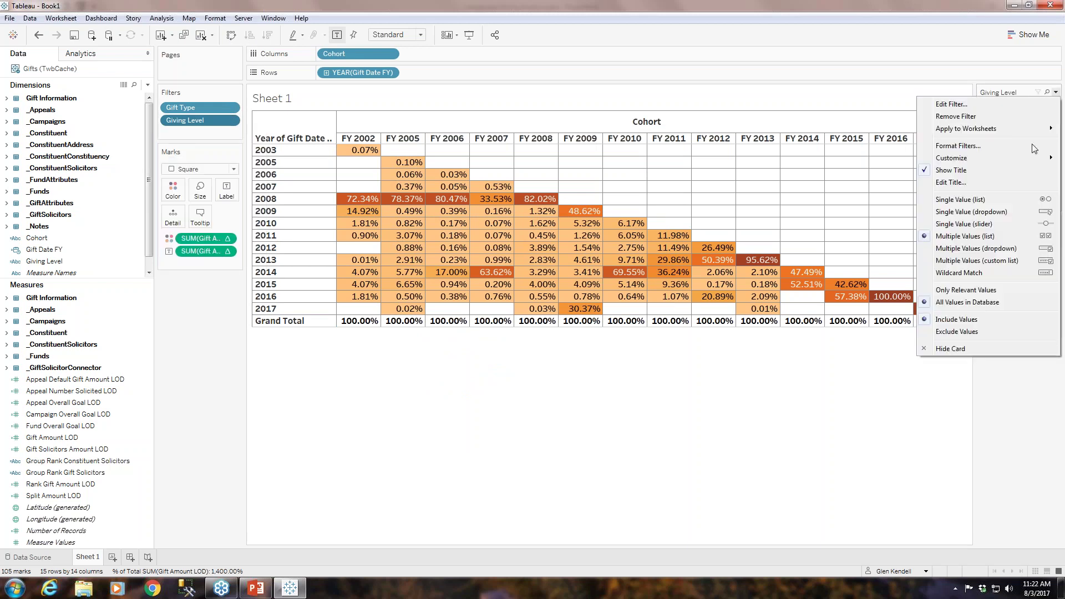
click(1008, 248)
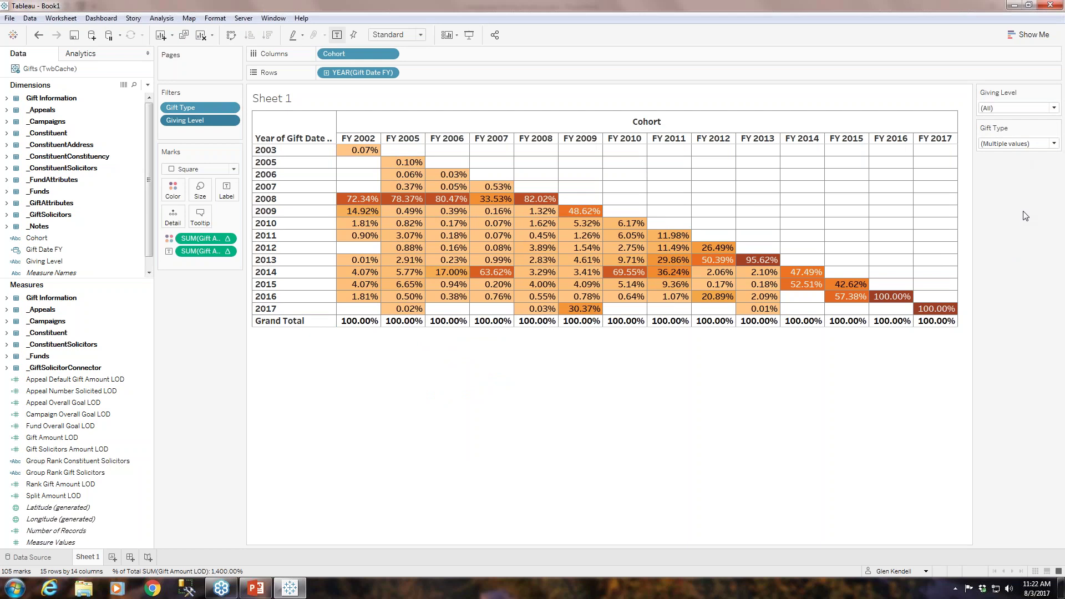
click(1053, 108)
click(1053, 108)
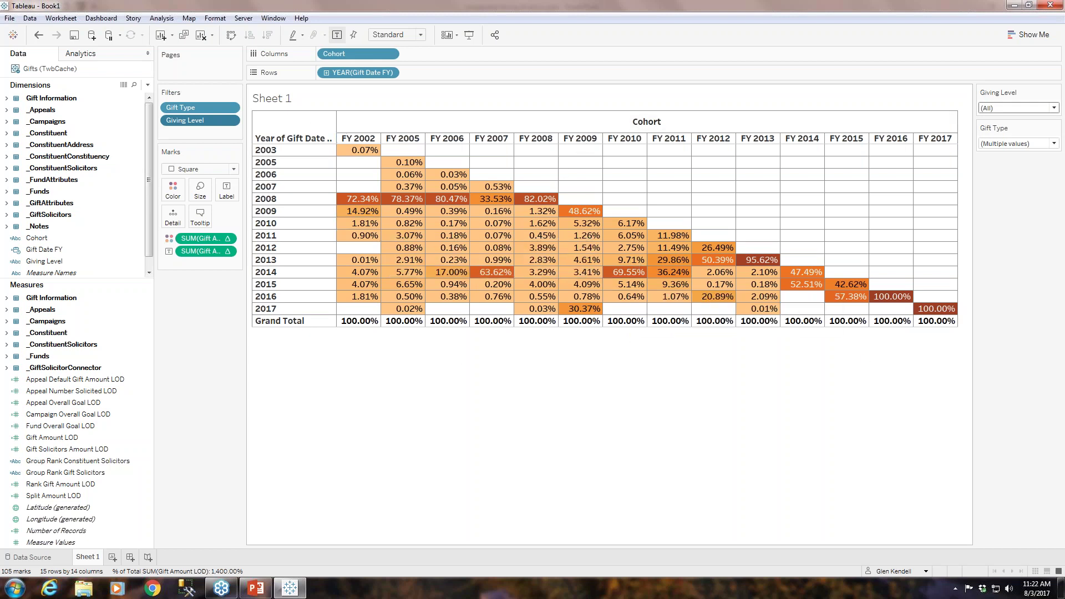
Inspect the FY 2009 cohort's 2009 and 2017 cells and exclude the More than $1M giving level
mouse_move(588, 225)
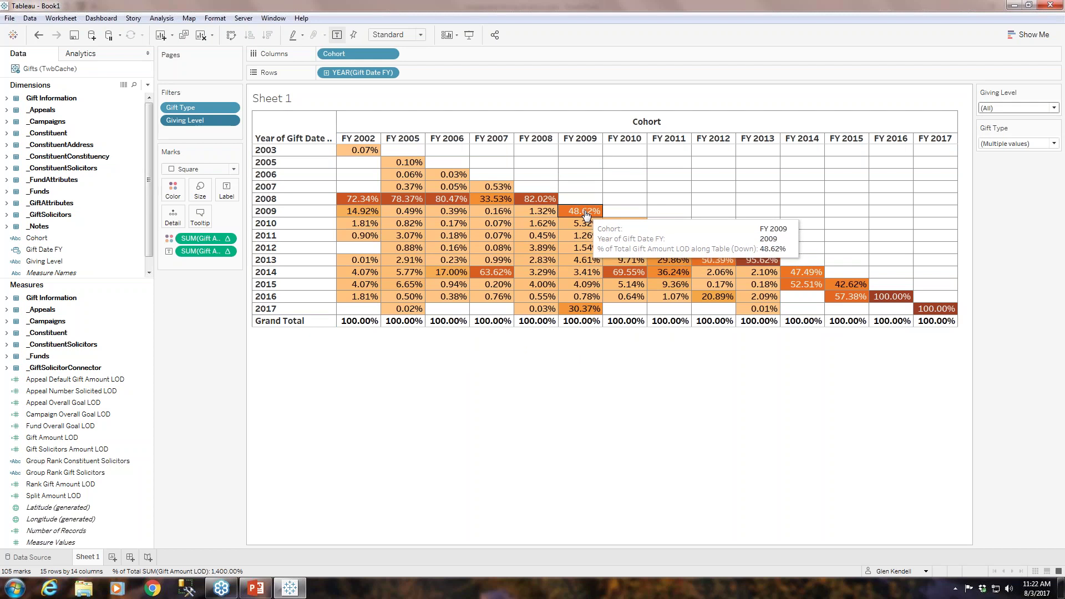
mouse_move(586, 310)
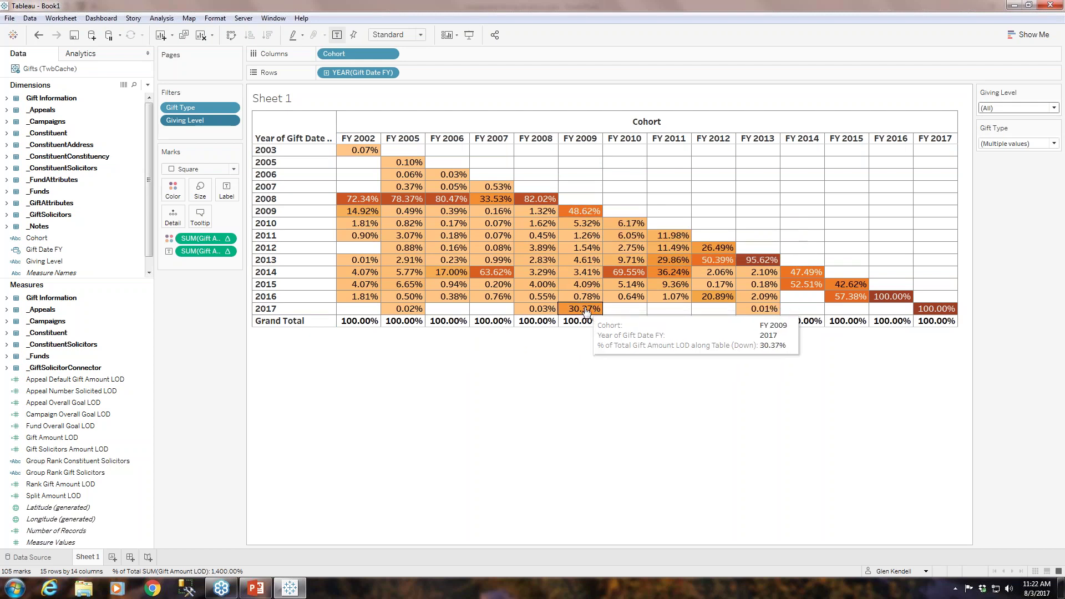
click(1053, 108)
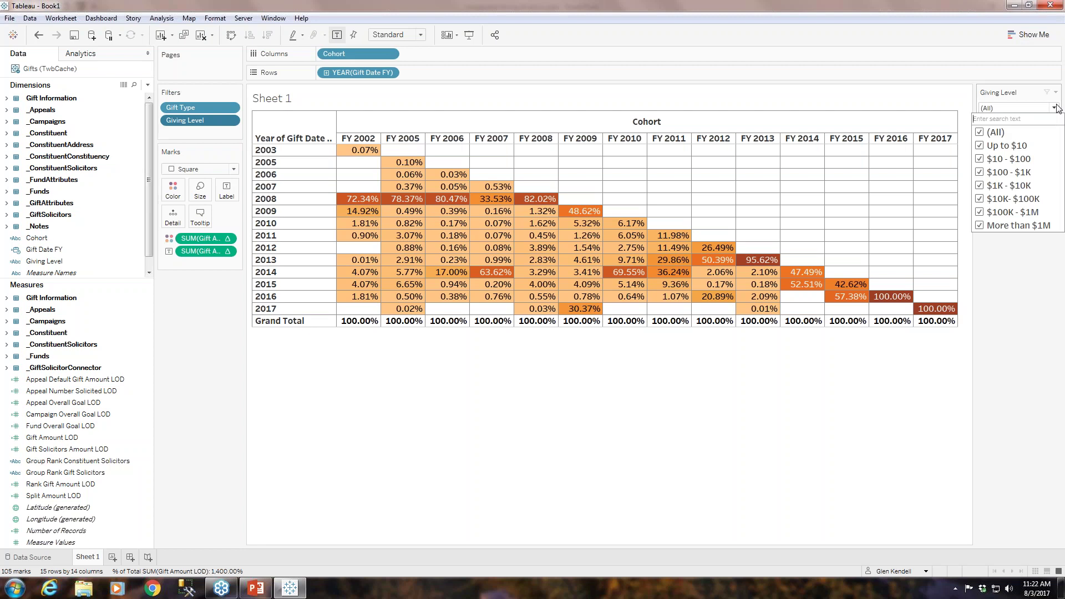
click(979, 226)
click(993, 244)
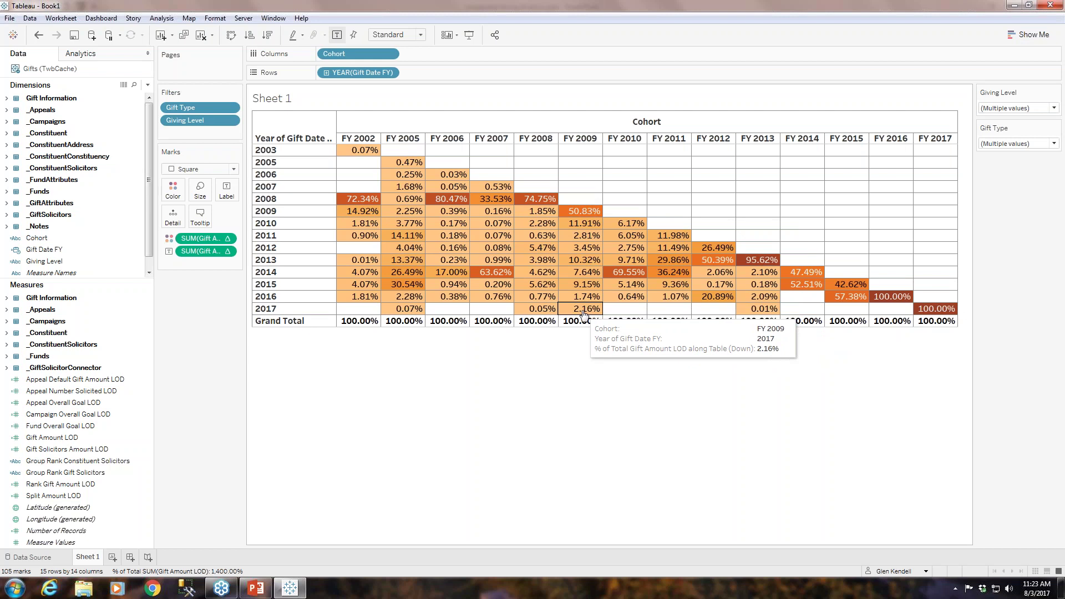
Exclude the $10K-$100K, $100K-$1M and $1K-$10K giving levels to compare the table, and reset the Giving Level filter to all
click(1054, 109)
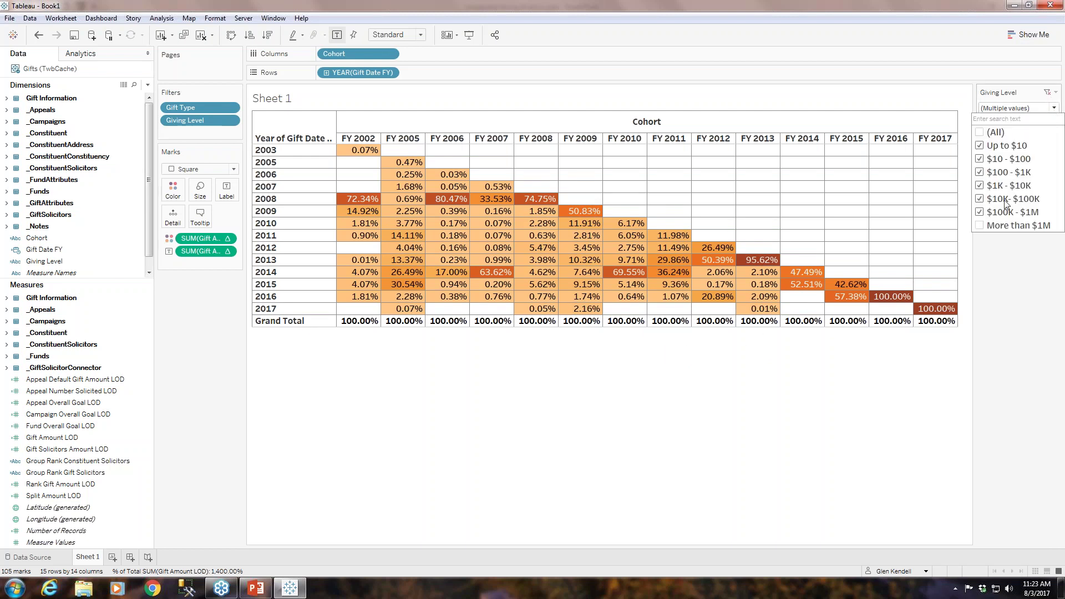
click(979, 199)
click(979, 212)
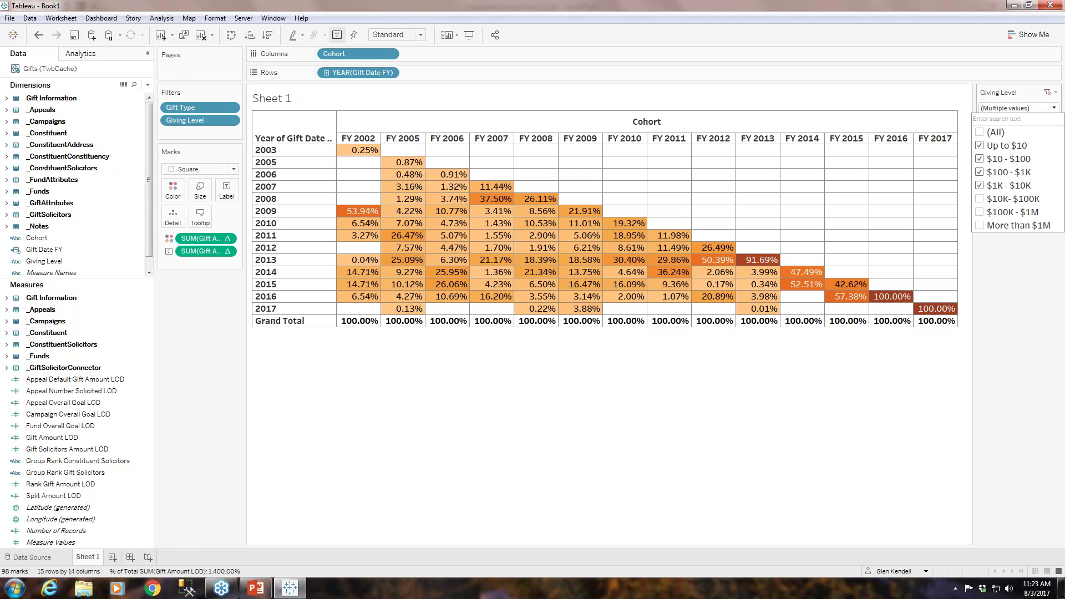
click(979, 185)
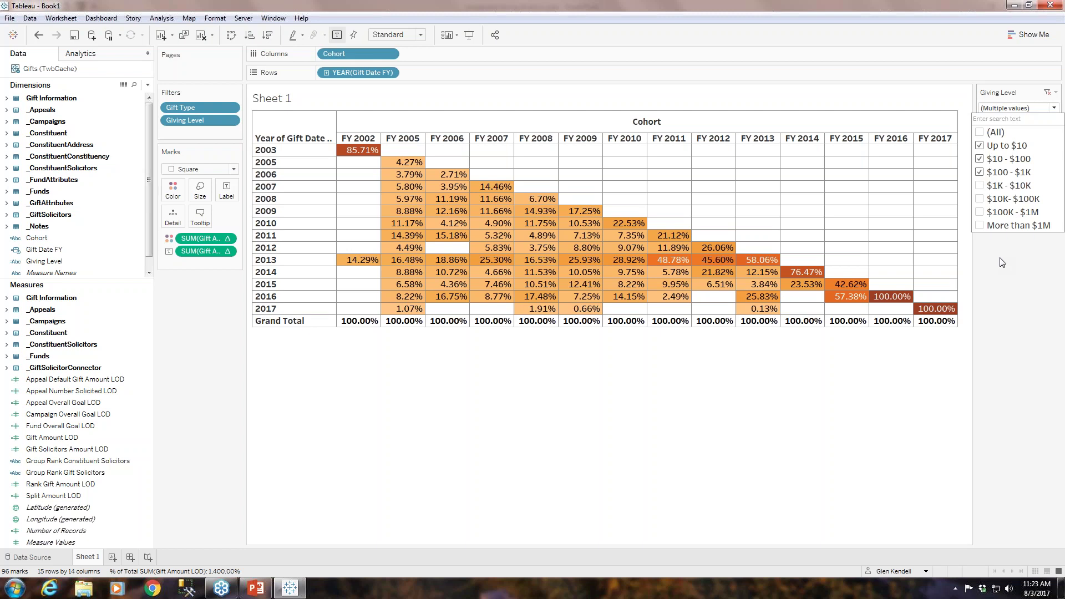
click(979, 133)
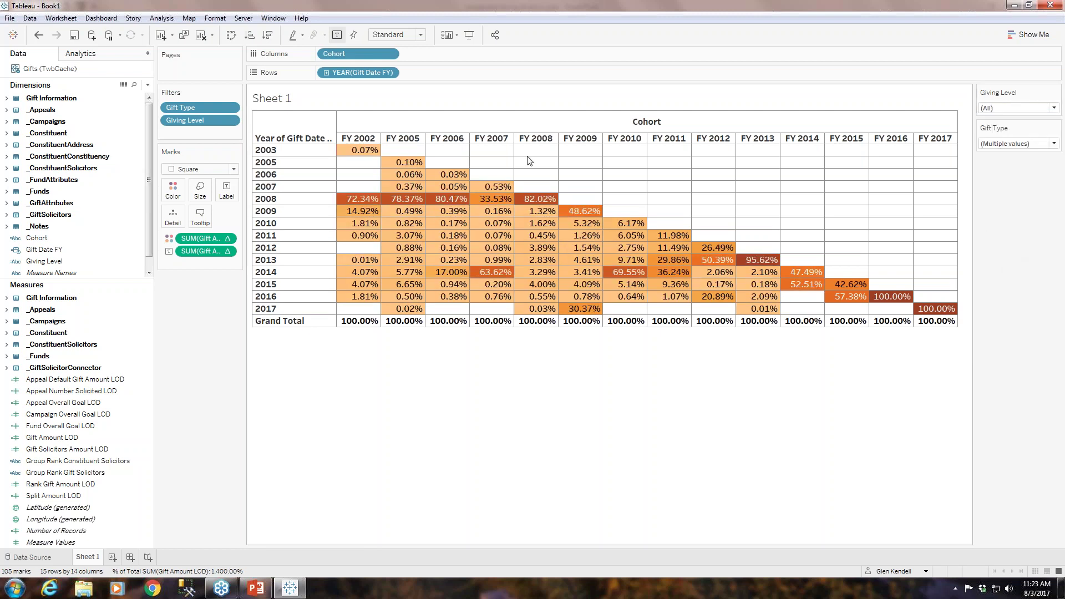
Filter the table by Cohort with all fiscal-year cohorts included
click(50, 242)
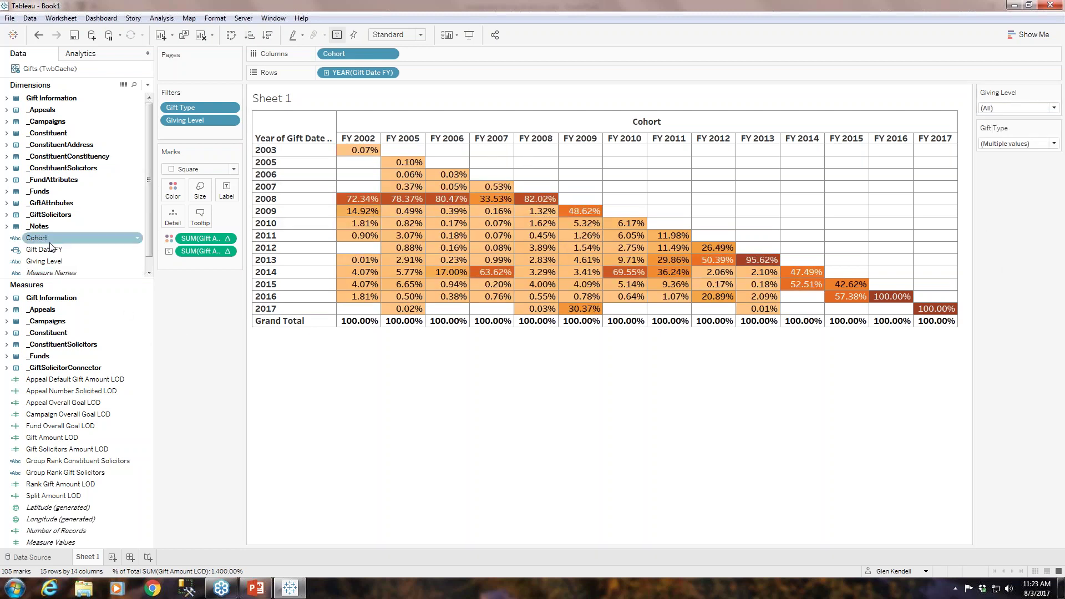
drag(43, 243, 166, 128)
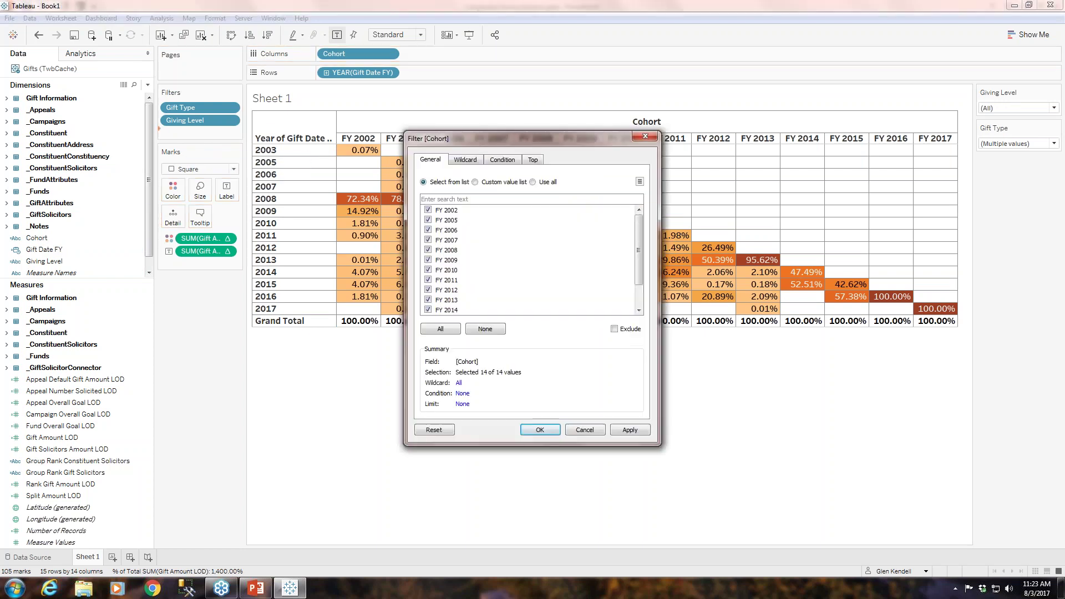
click(545, 429)
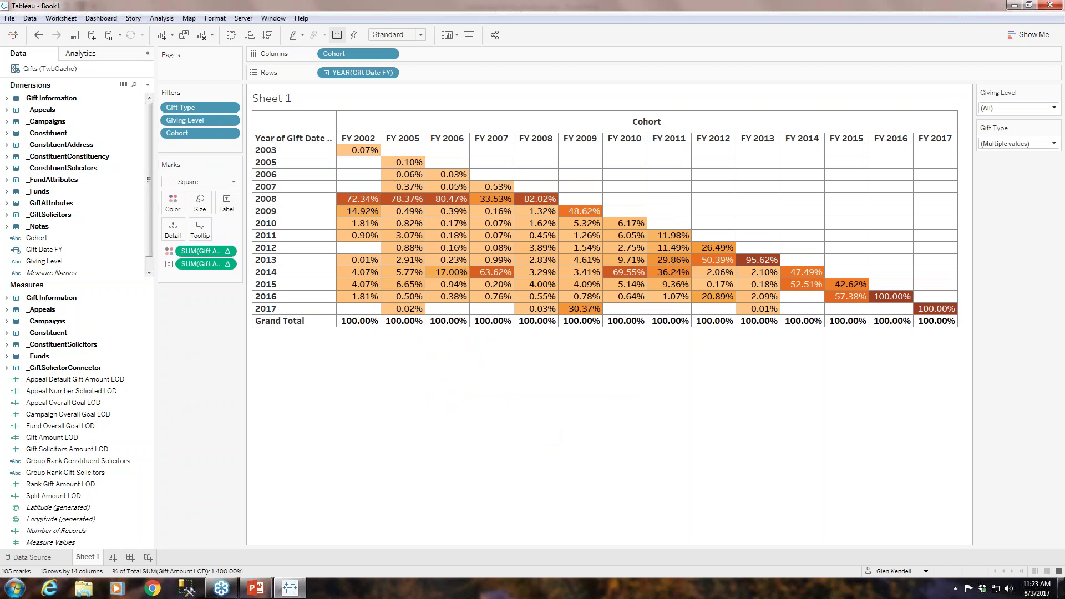
Show the Cohort filter beside the table as a multiple-values dropdown and check its list of fiscal years
click(230, 134)
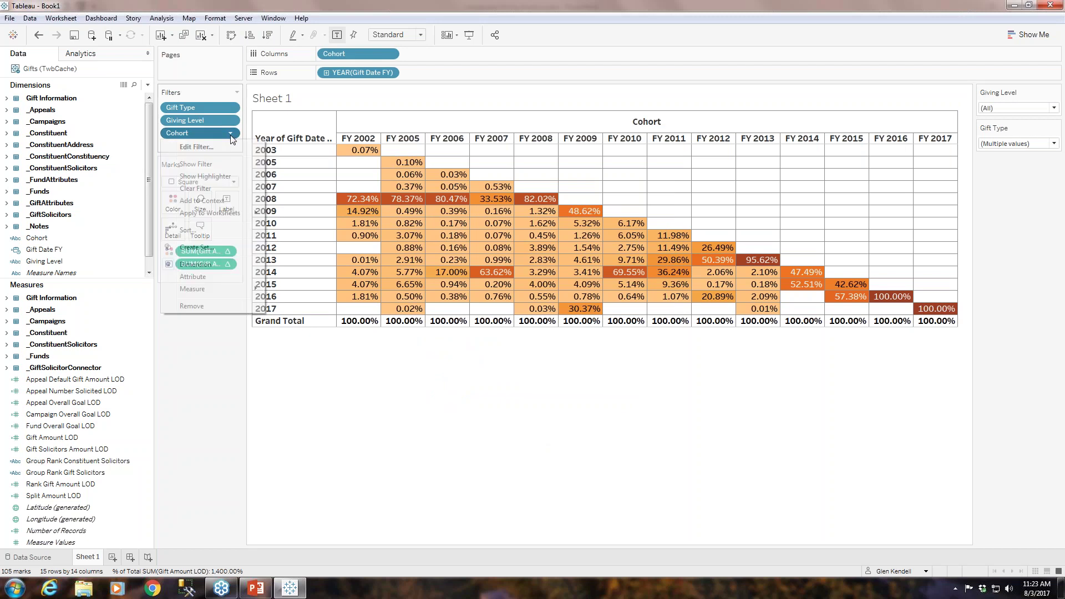
click(215, 164)
click(1055, 93)
click(1002, 249)
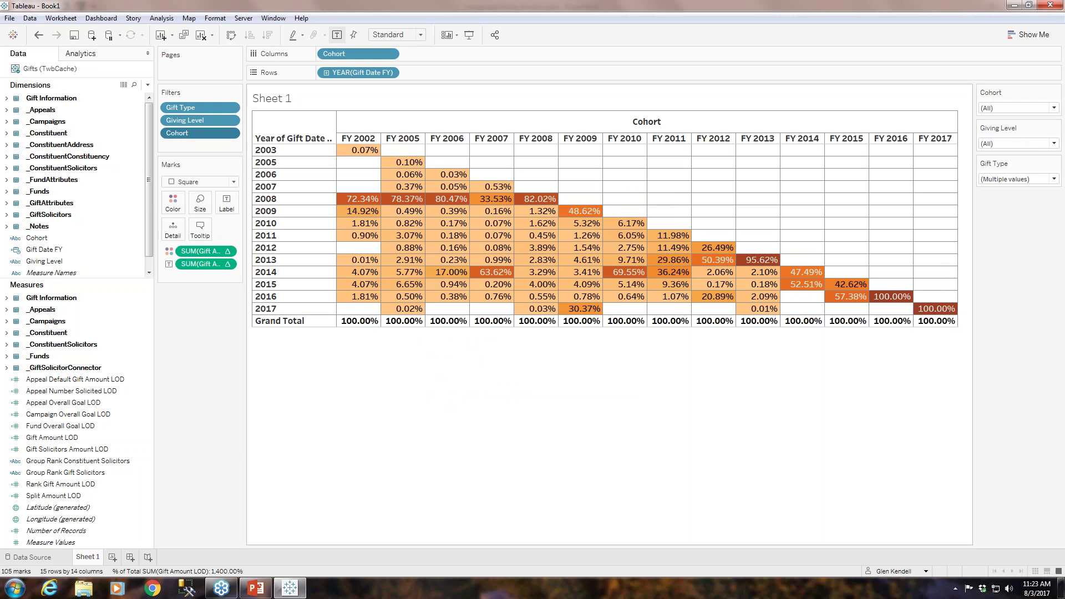
click(1053, 109)
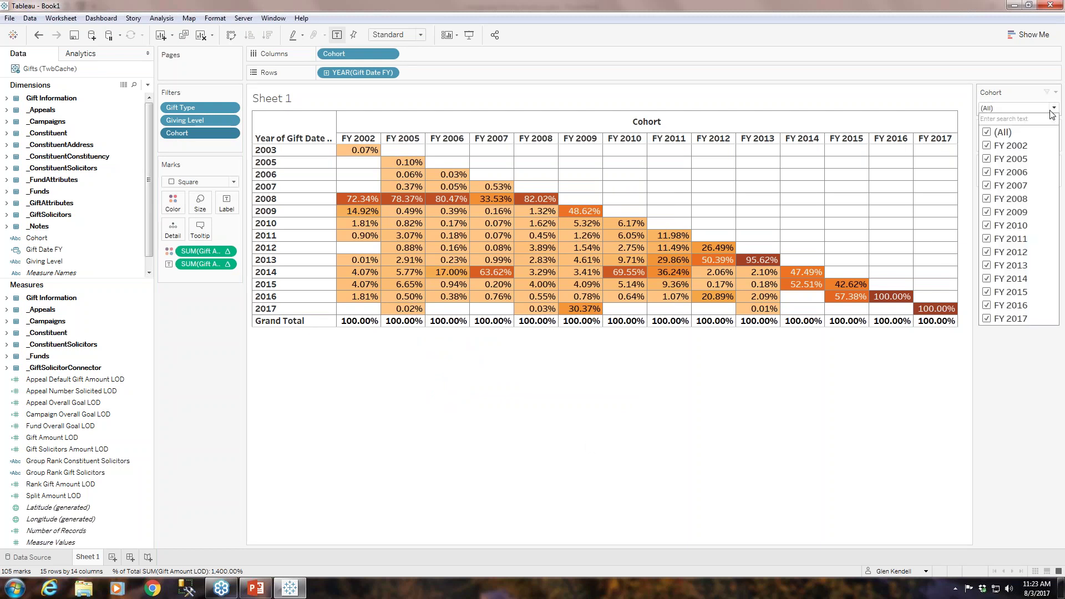
click(341, 133)
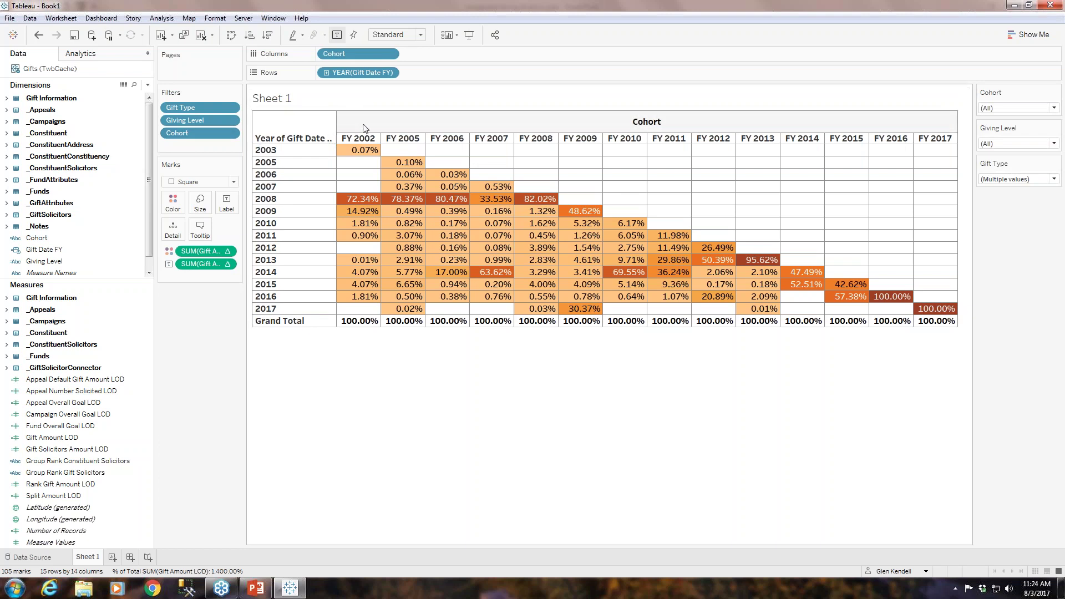
Limit the Cohort filter to FY 2007 through FY 2010 and widen the year header column to fit its full heading
click(1054, 108)
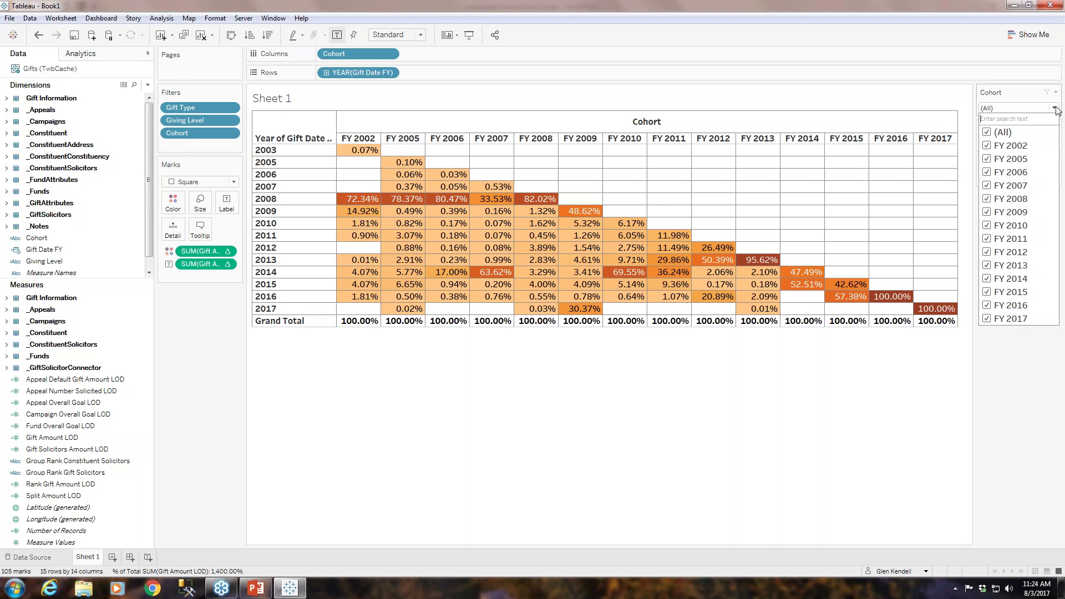
click(989, 133)
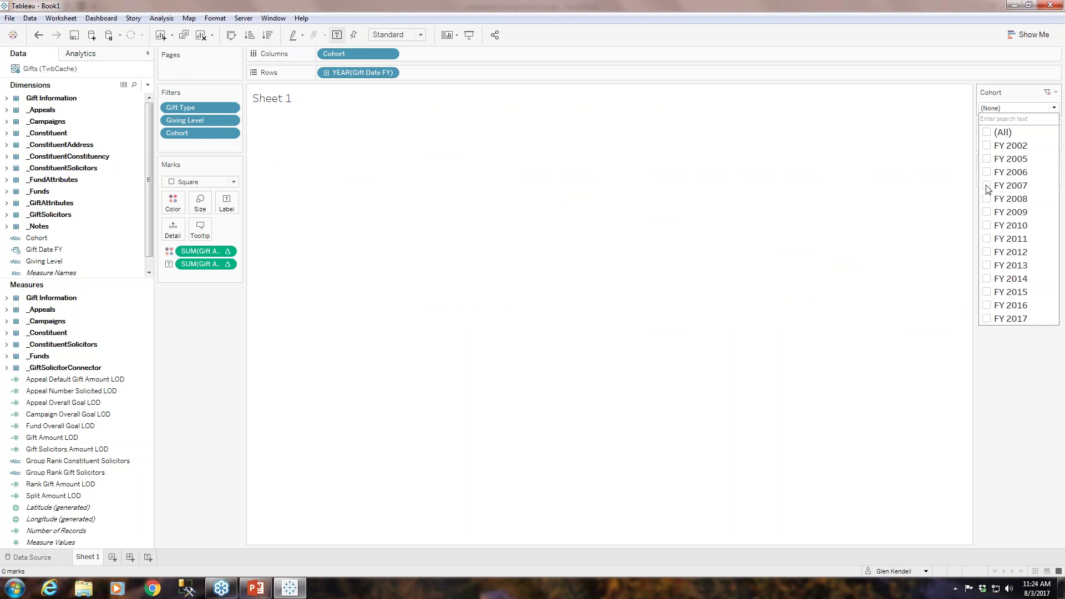
click(986, 198)
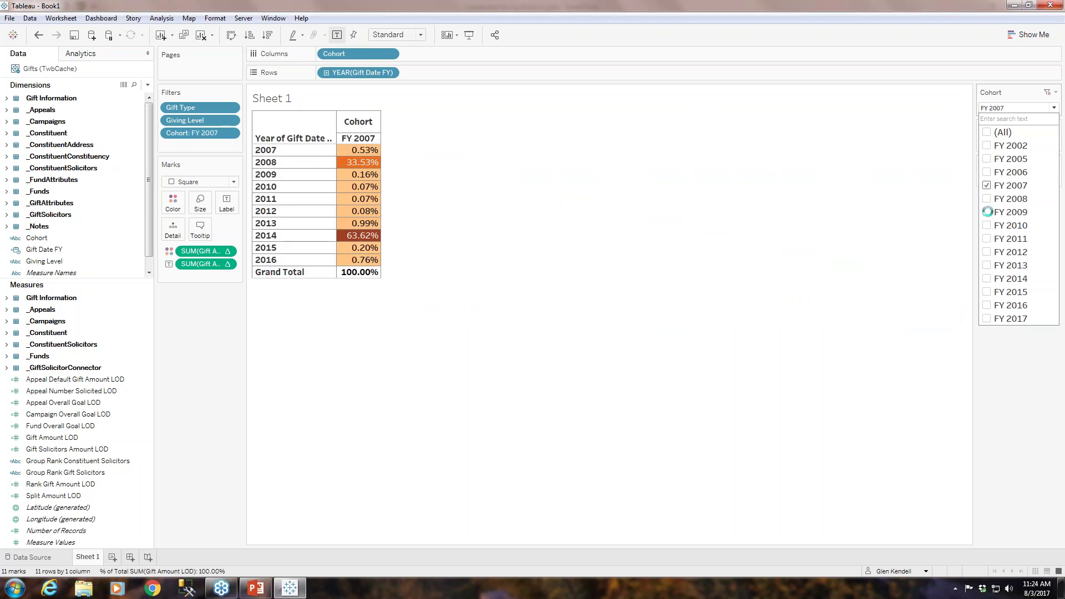
click(986, 211)
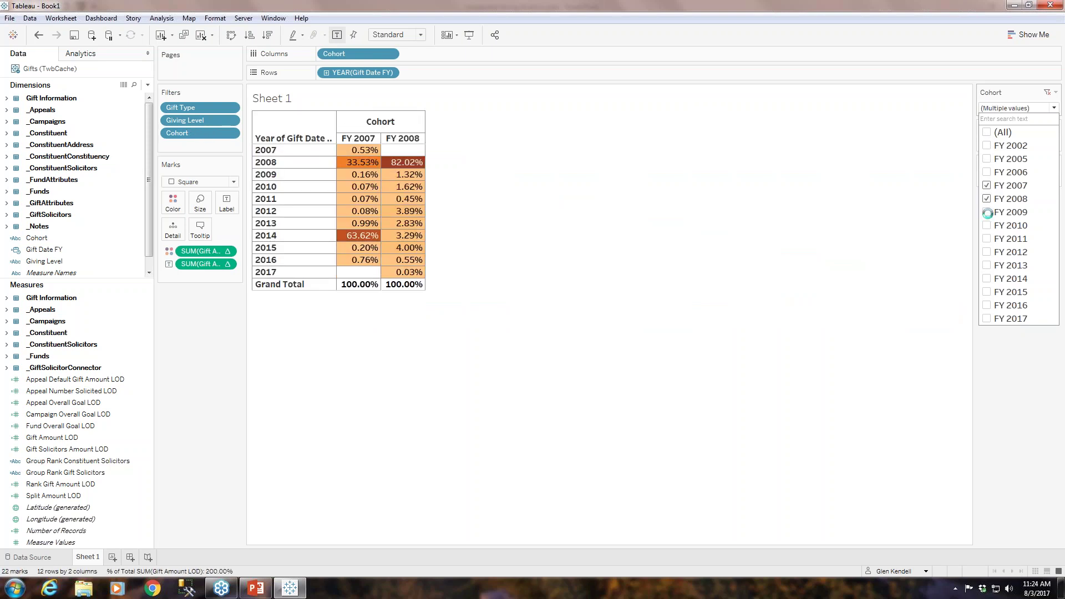
click(986, 225)
click(972, 104)
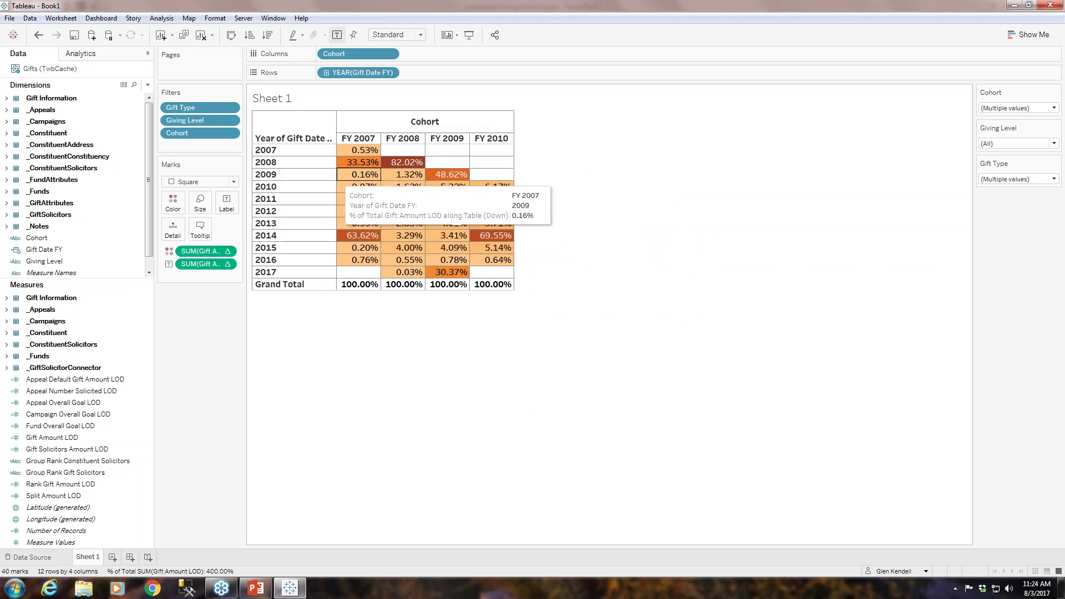
drag(337, 176, 349, 176)
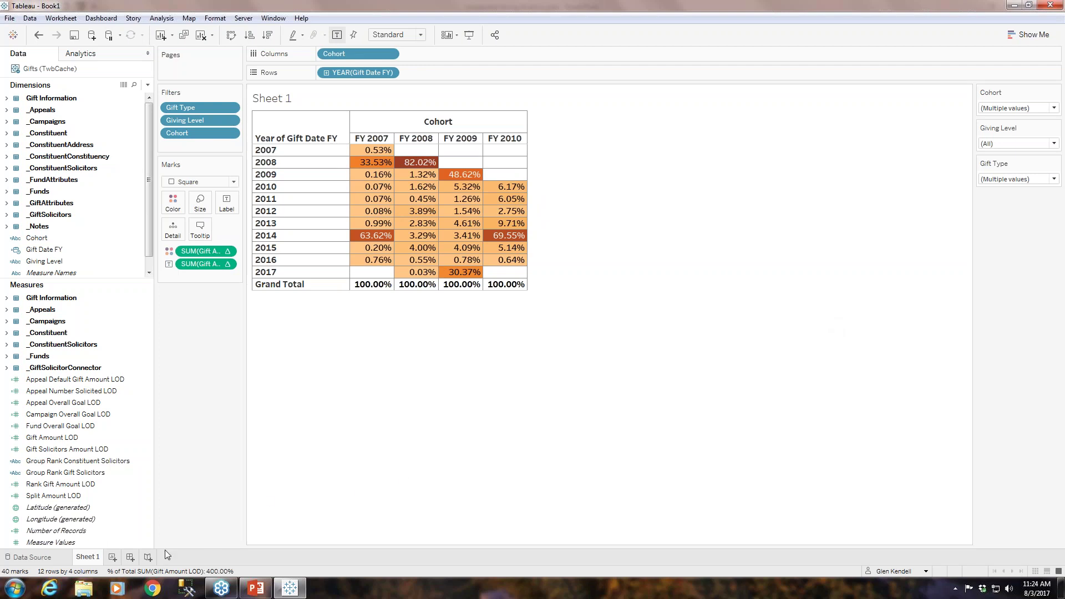
Rename the worksheet as Cohort Giving Across Fiscal Years
right_click(93, 562)
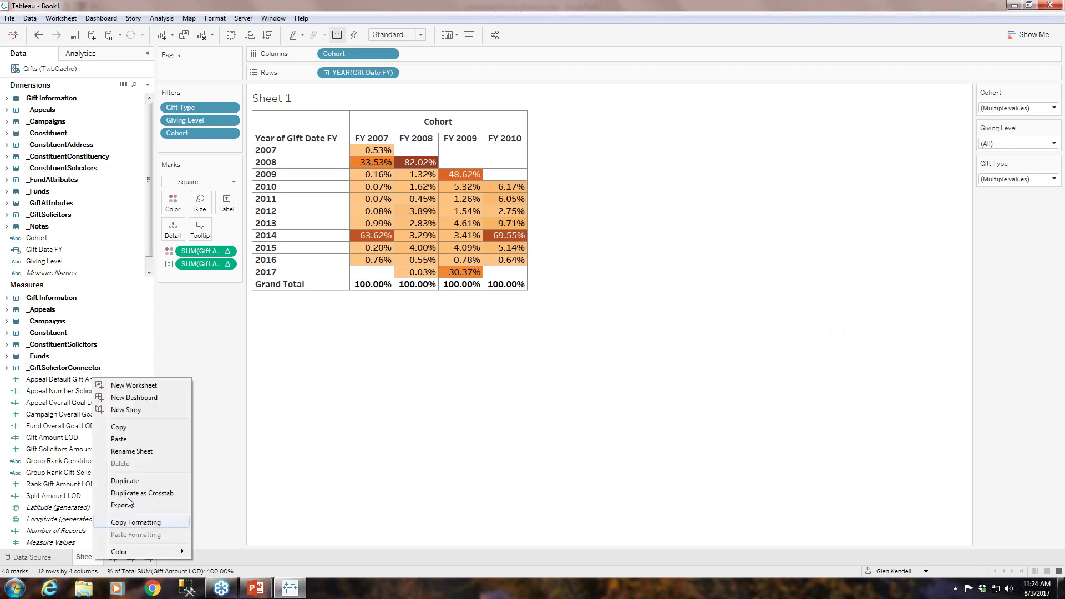
click(142, 454)
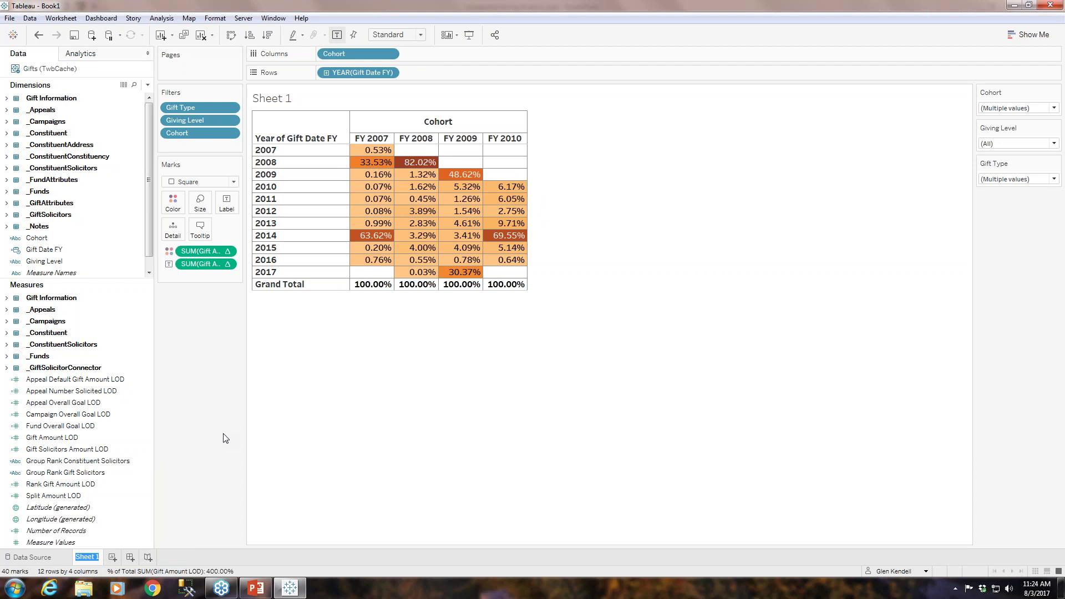
text(Cohort Giving)
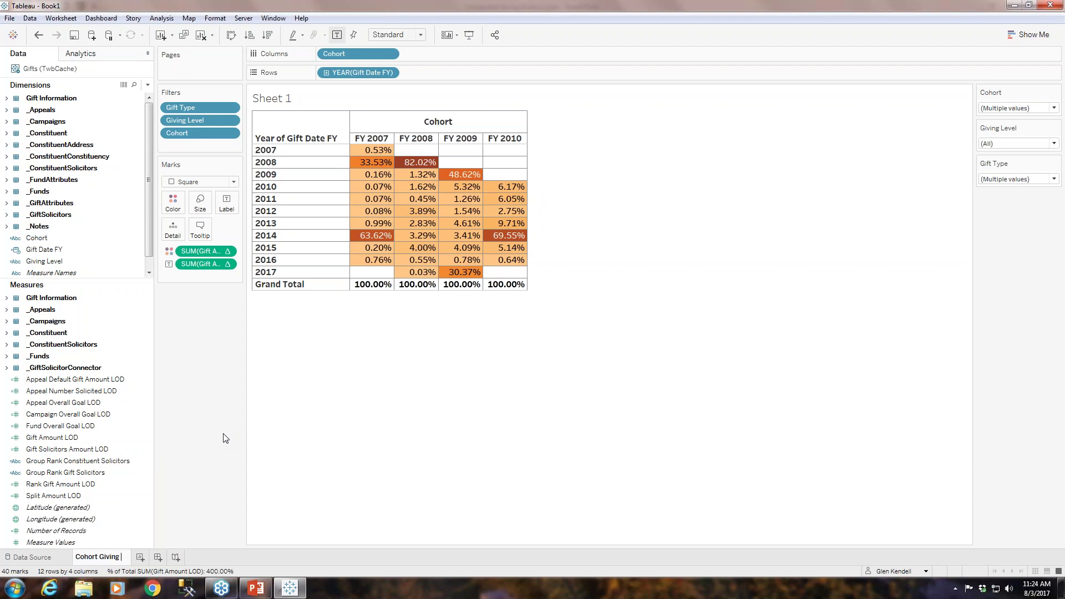
text( Across Fiscal Years)
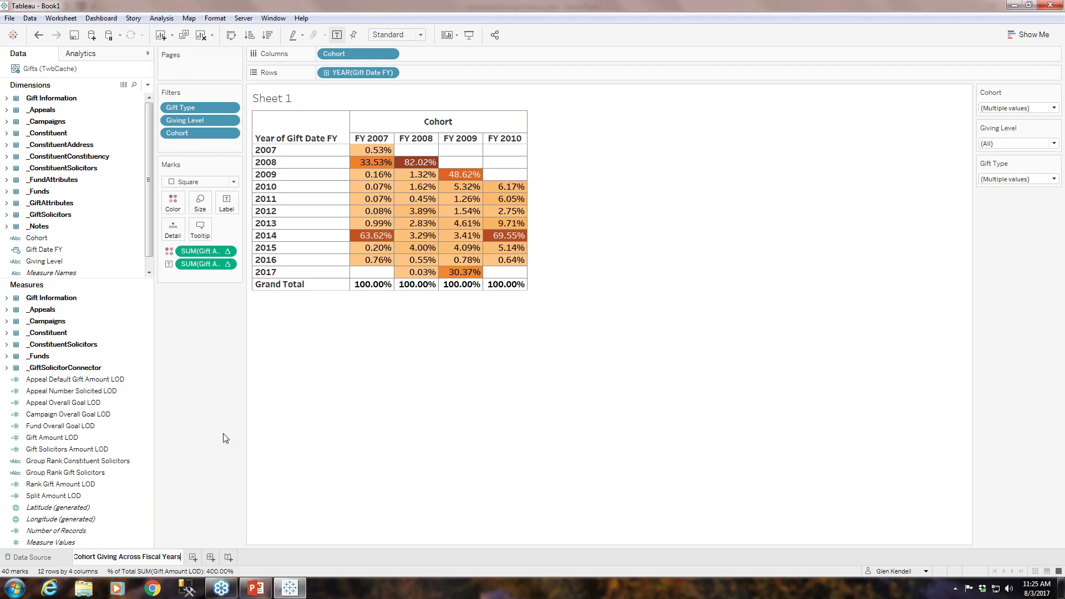
click(337, 463)
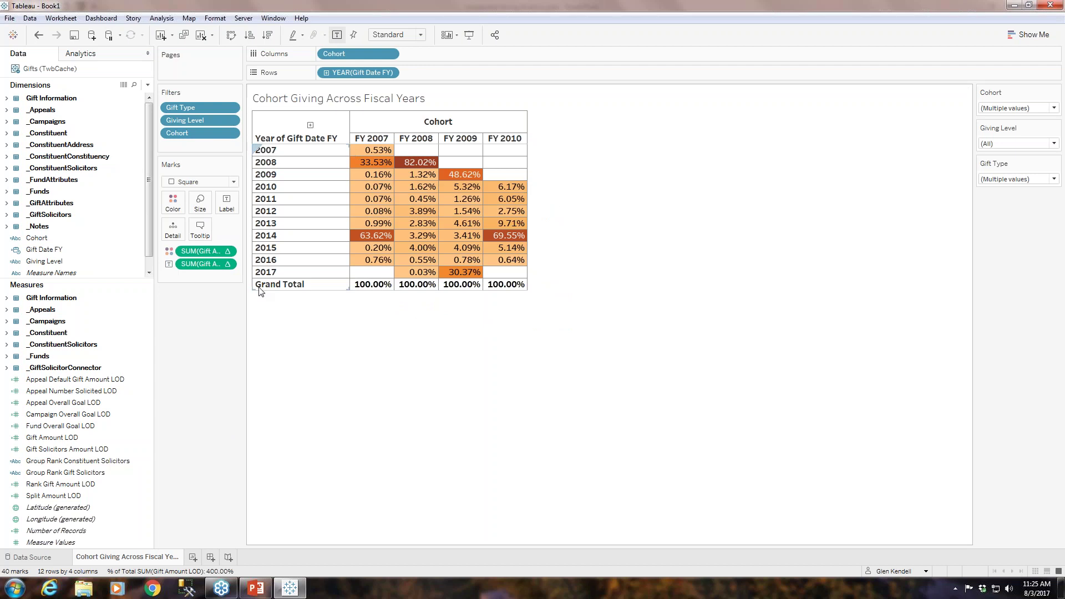
Format the sheet title as centred, bold, 24-point orange text
right_click(379, 105)
click(398, 107)
key(ctrl+a)
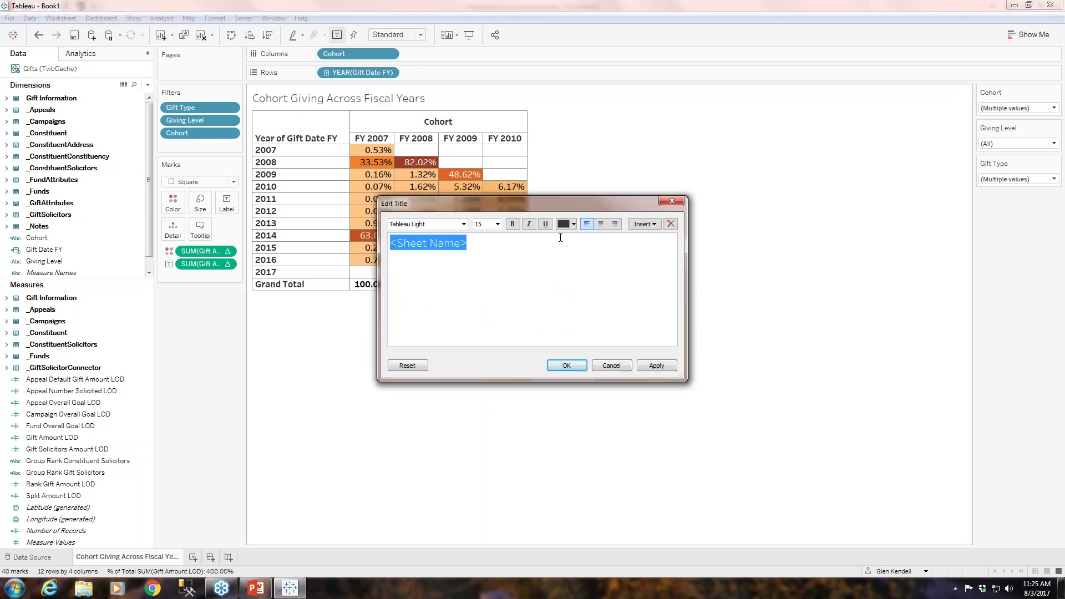
click(604, 224)
click(498, 224)
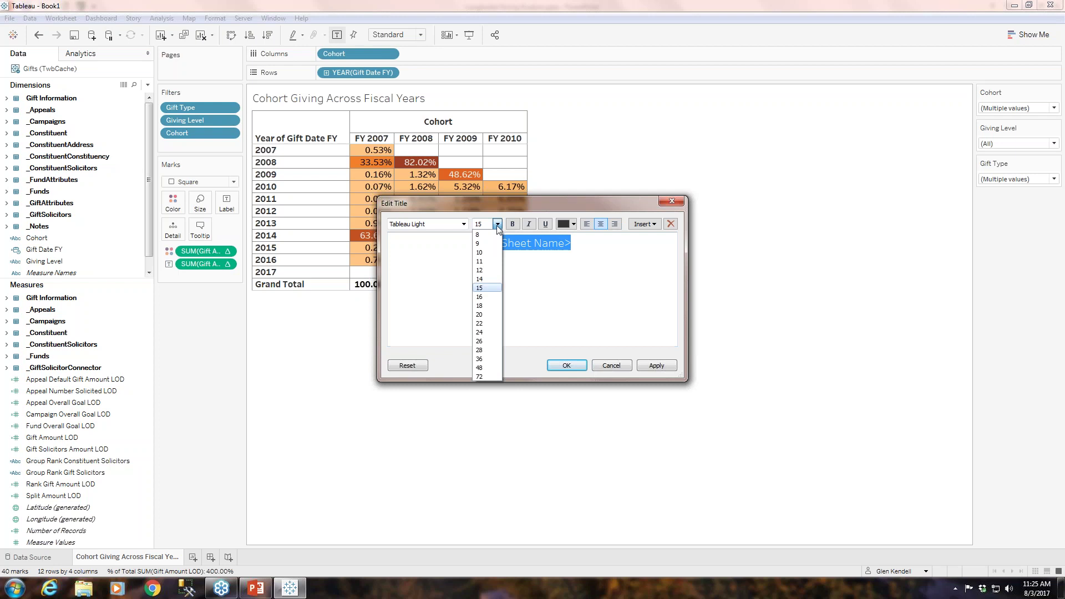
click(487, 333)
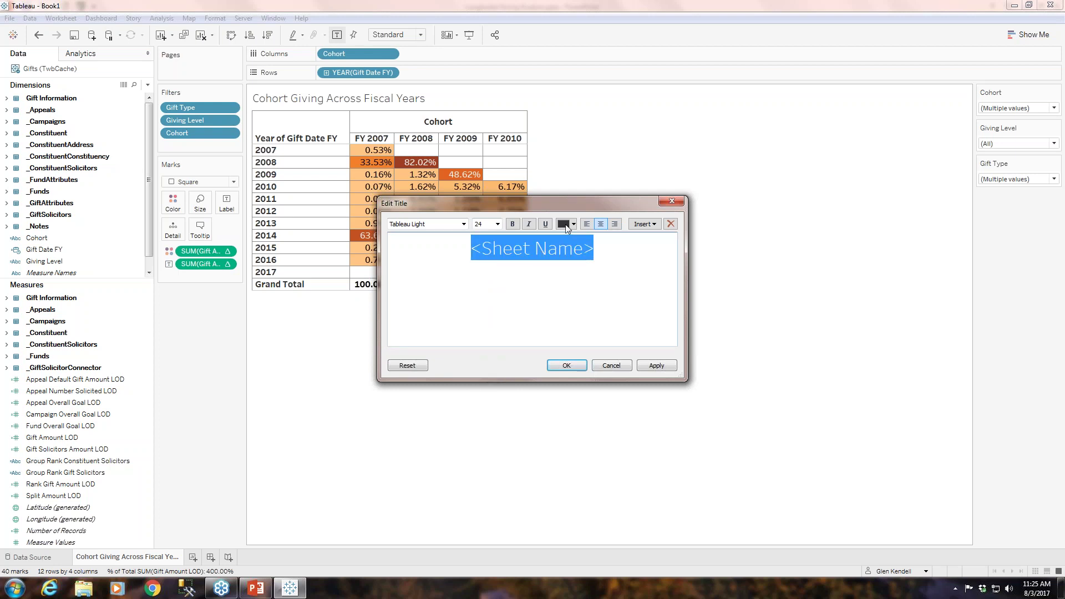
click(512, 224)
click(573, 224)
click(584, 238)
click(575, 368)
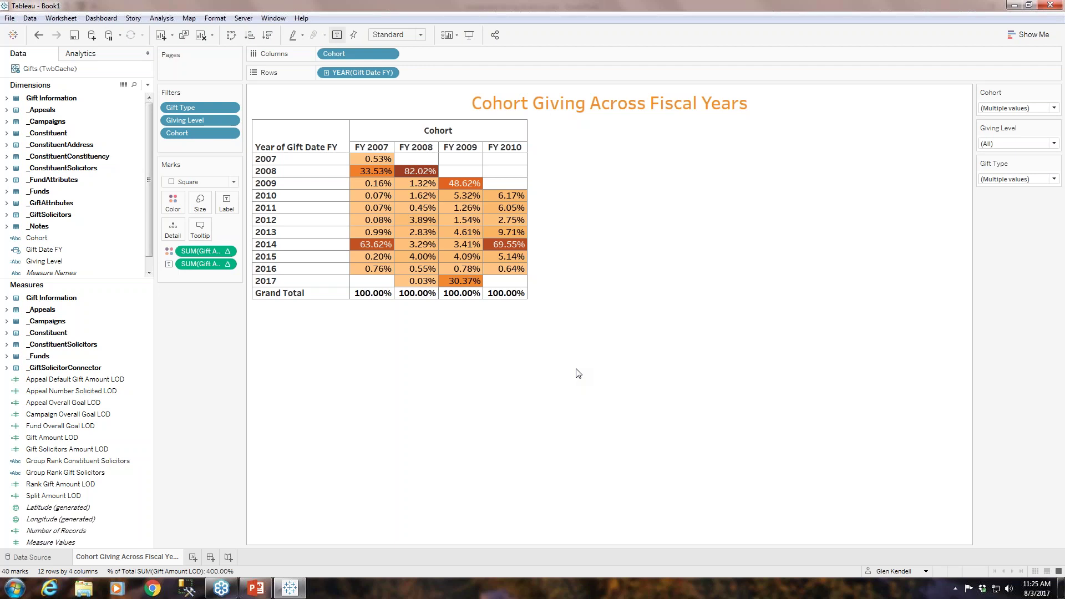
Review the Cohort field's calculation formula and close it without changes
right_click(55, 239)
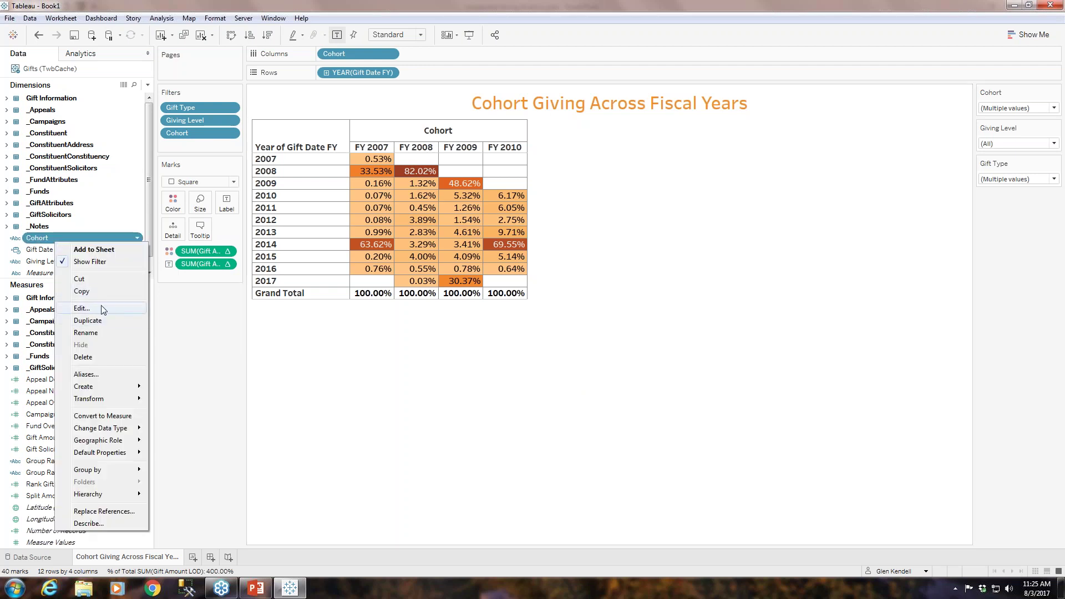
click(101, 306)
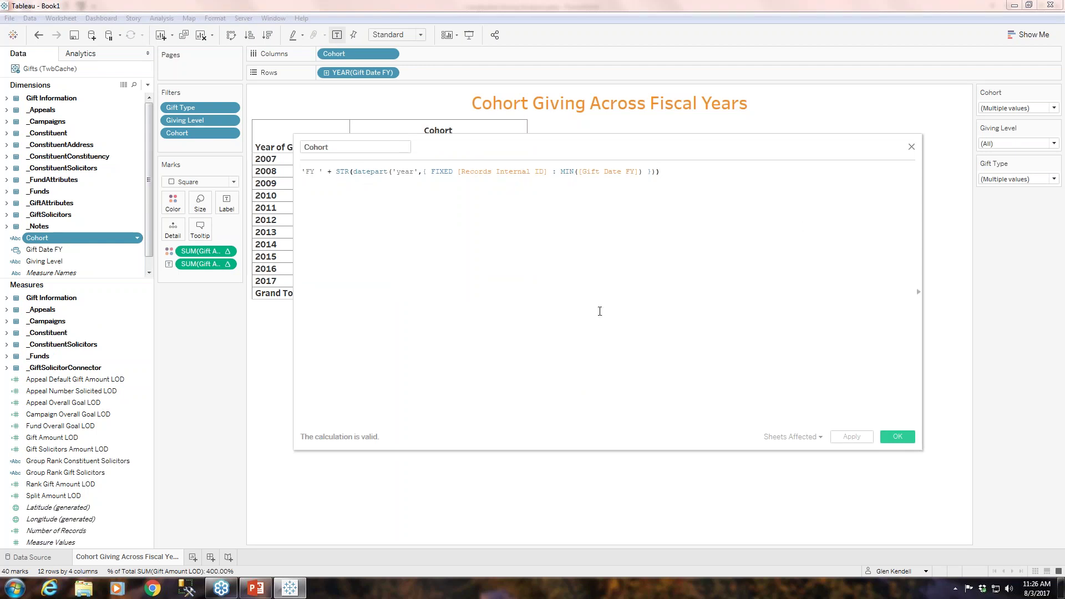
click(911, 146)
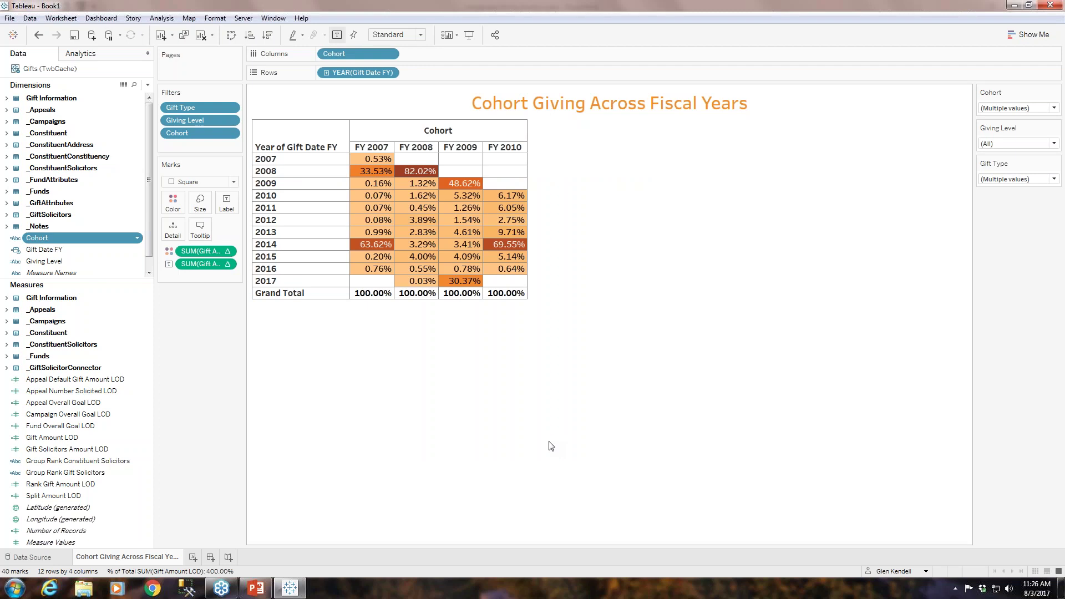
Duplicate the Cohort Giving Across Fiscal Years sheet and include all cohorts in the copy's Cohort filter
right_click(135, 558)
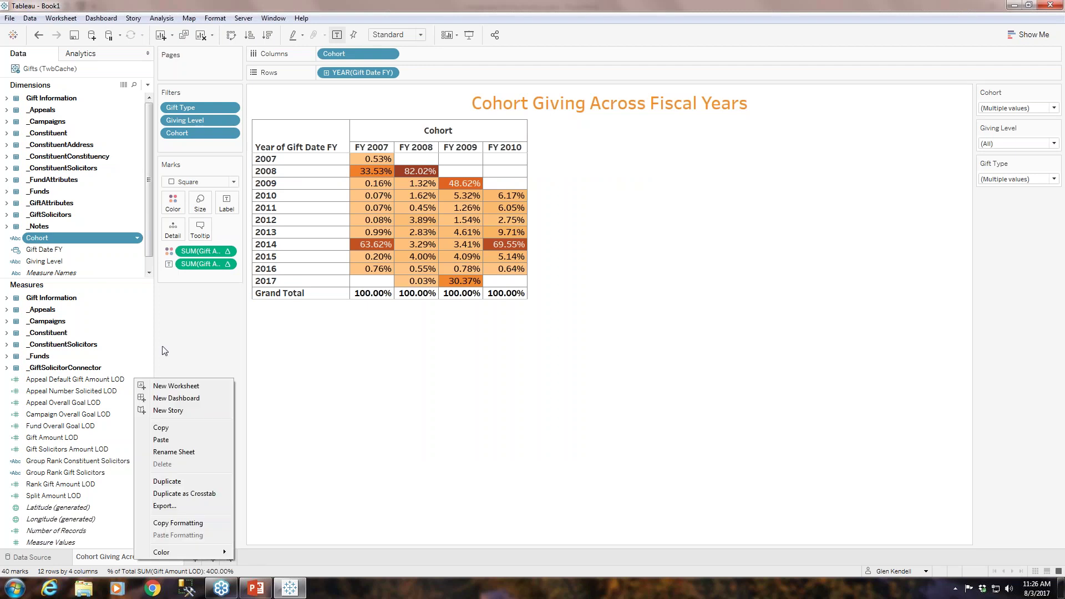
click(186, 482)
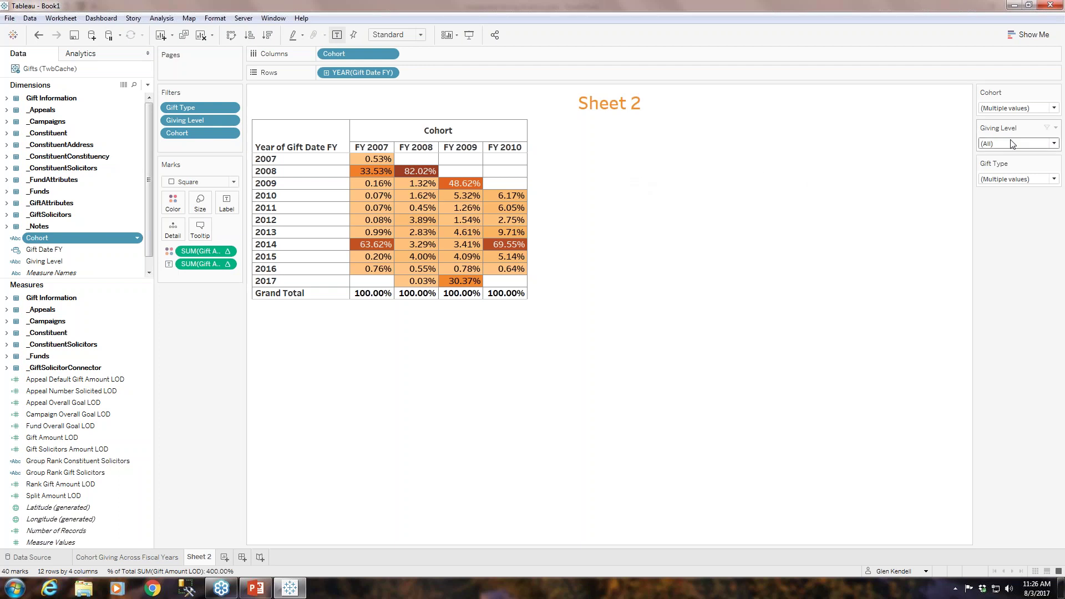
click(1054, 108)
click(986, 132)
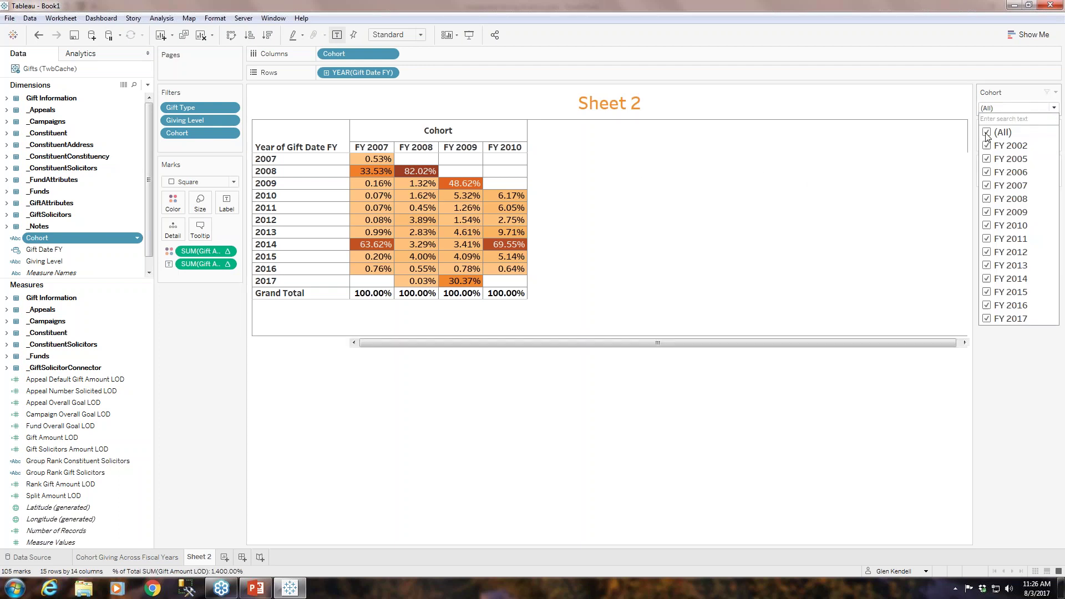
click(970, 77)
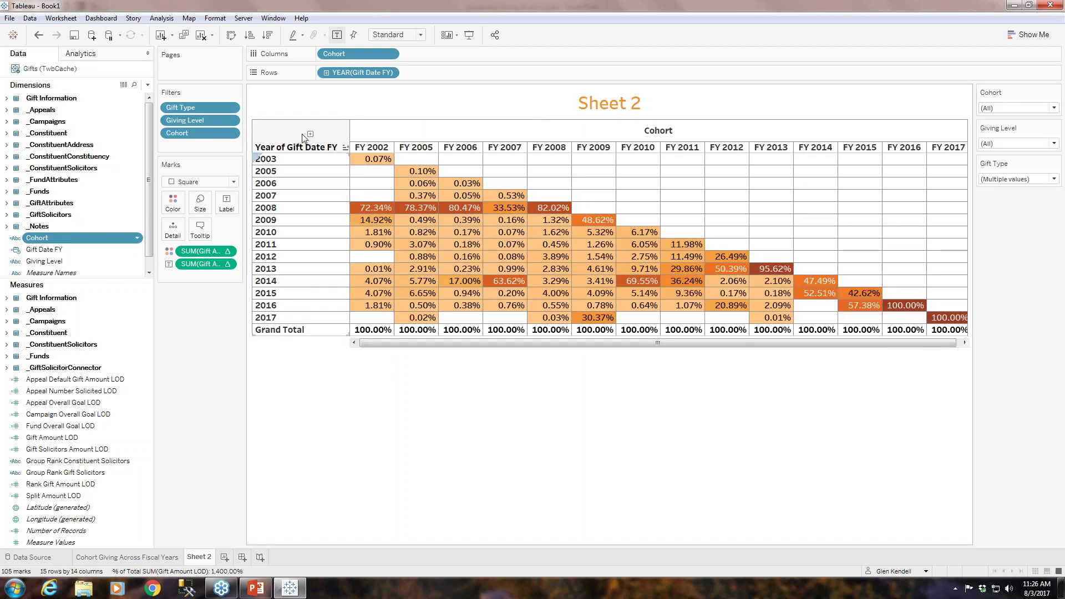
Swap the table's rows and columns and compute the colour measure's percent of total using Table (down)
click(231, 37)
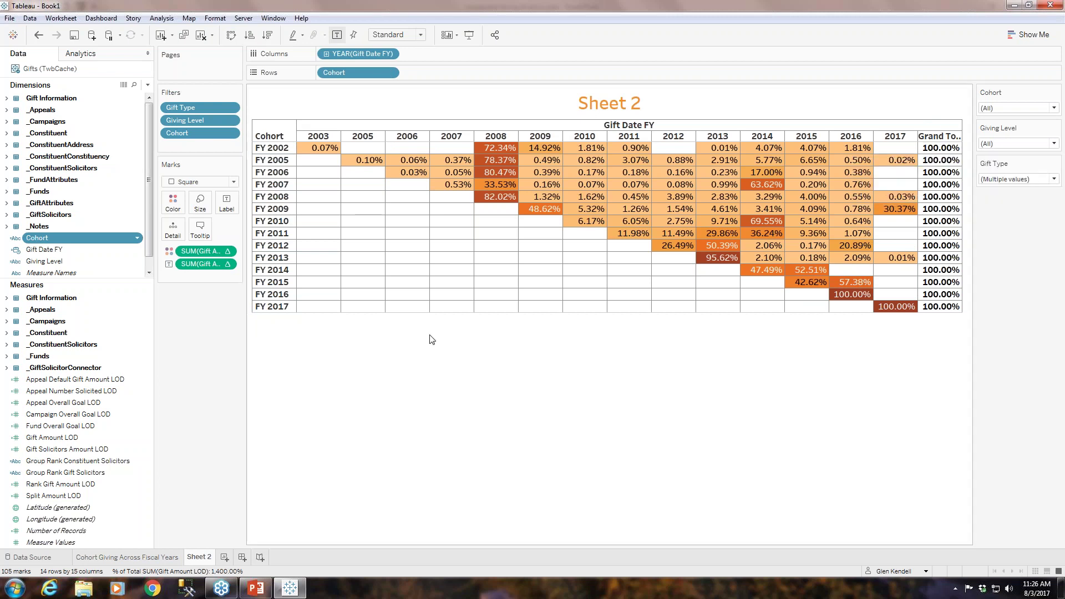
click(228, 253)
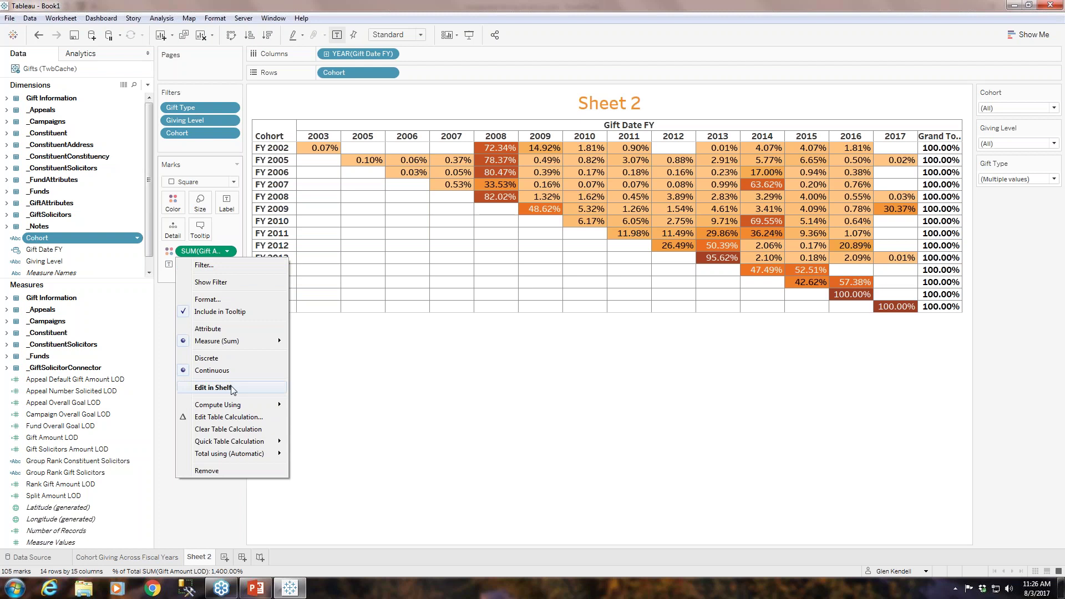
click(232, 419)
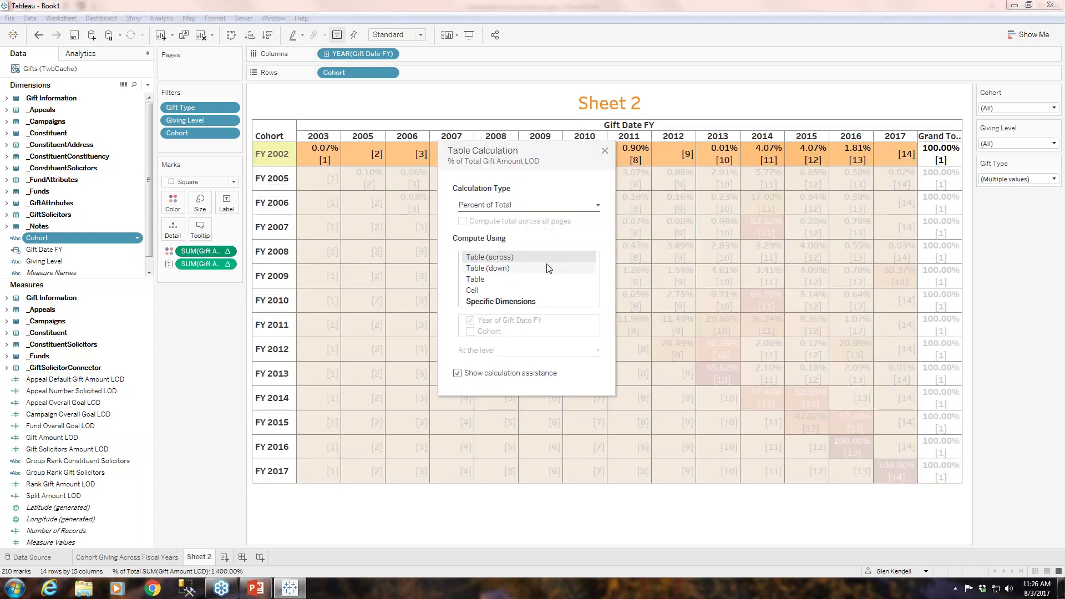
click(496, 271)
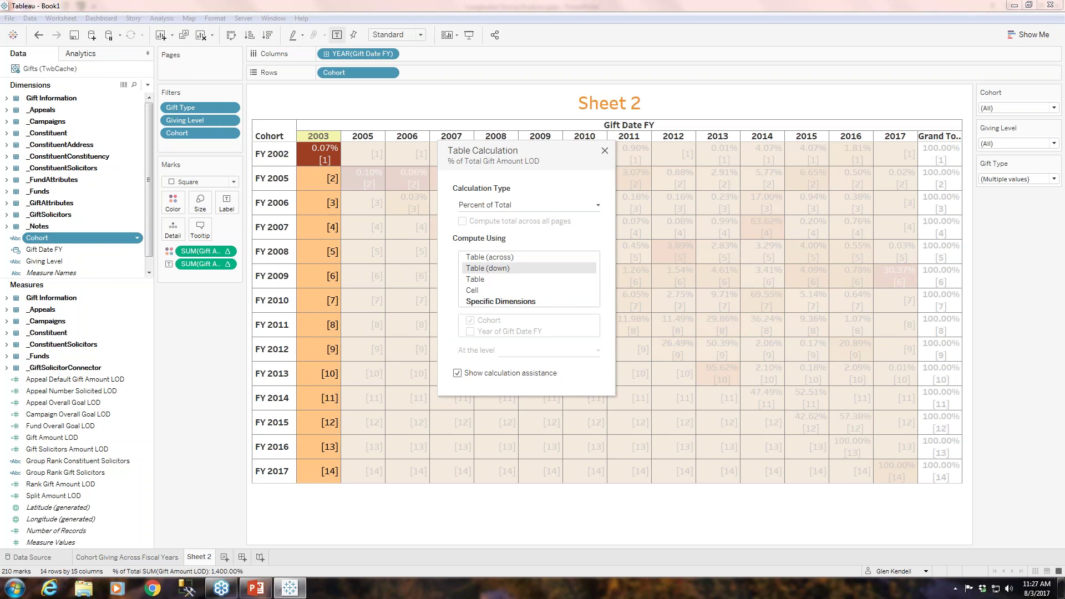
click(605, 151)
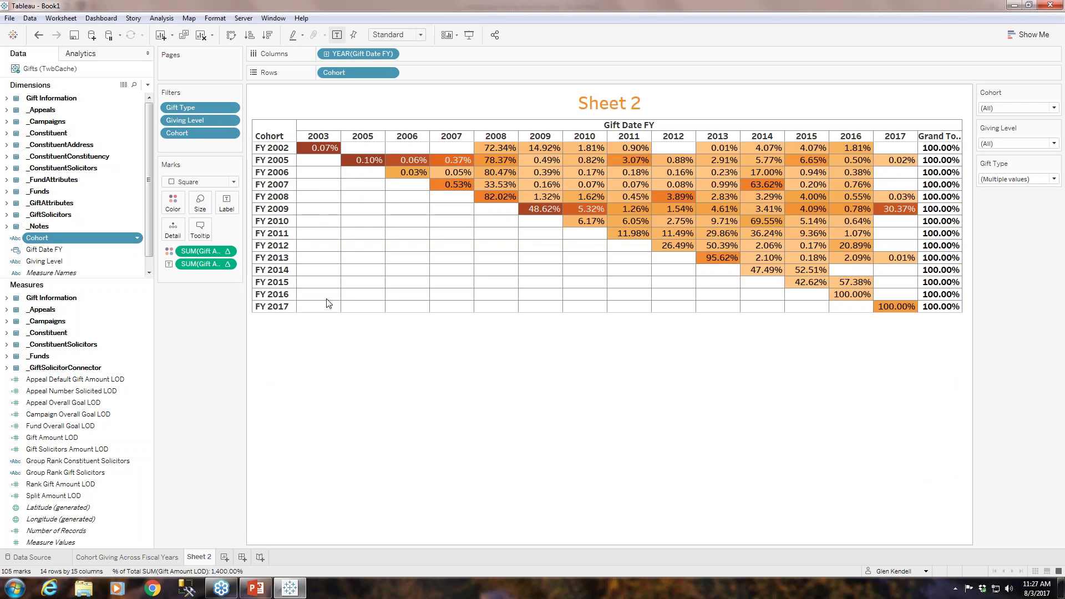
Compute the label measure's percent of total using Table (down)
click(226, 265)
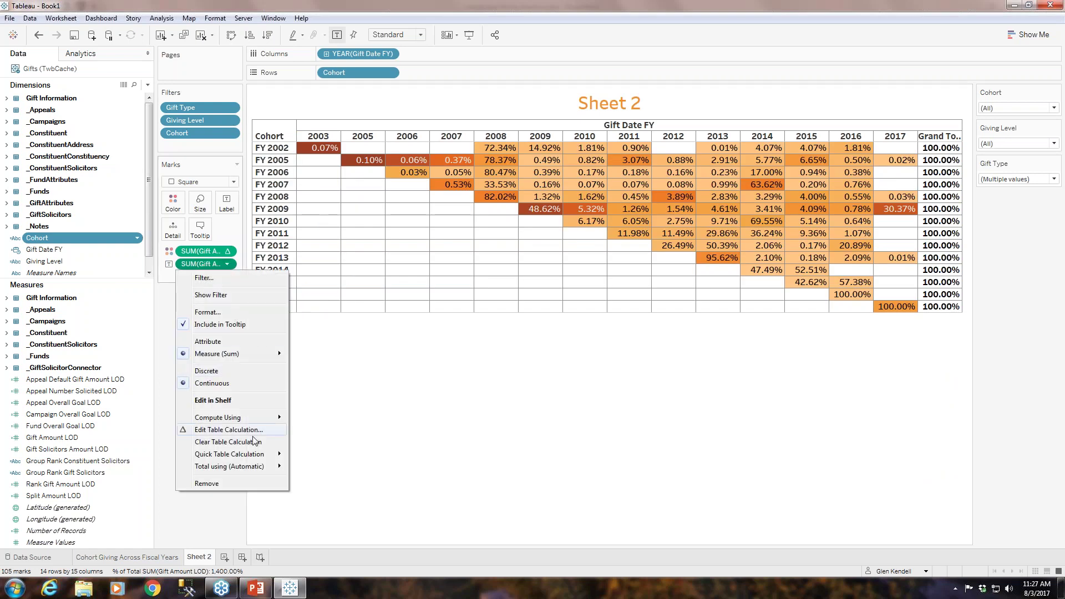
click(226, 429)
click(486, 268)
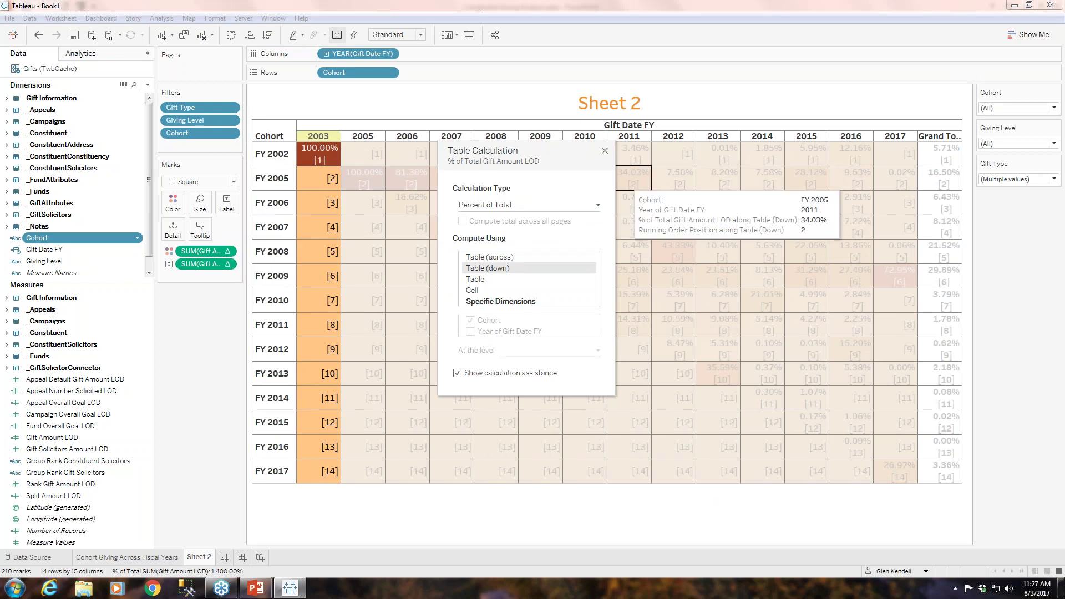
click(604, 150)
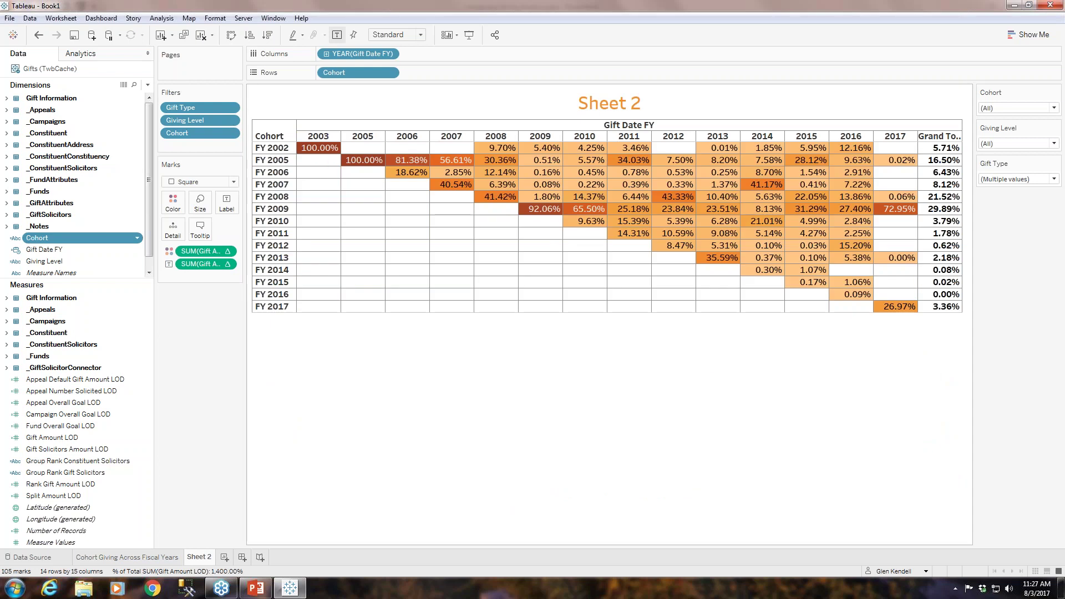
Show column grand totals in the table and remove the row grand totals
click(160, 18)
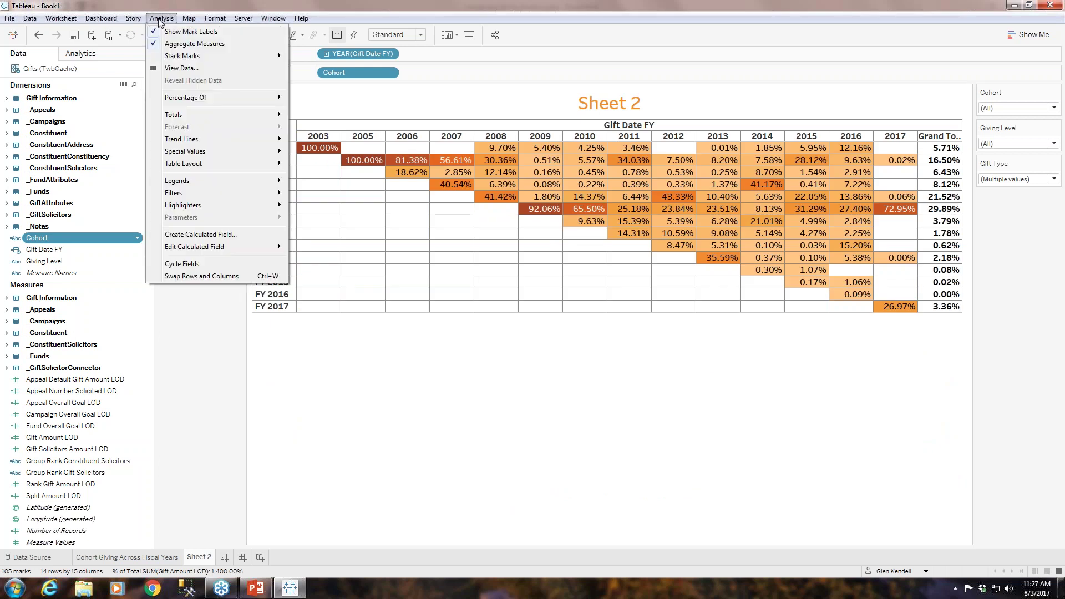
mouse_move(234, 121)
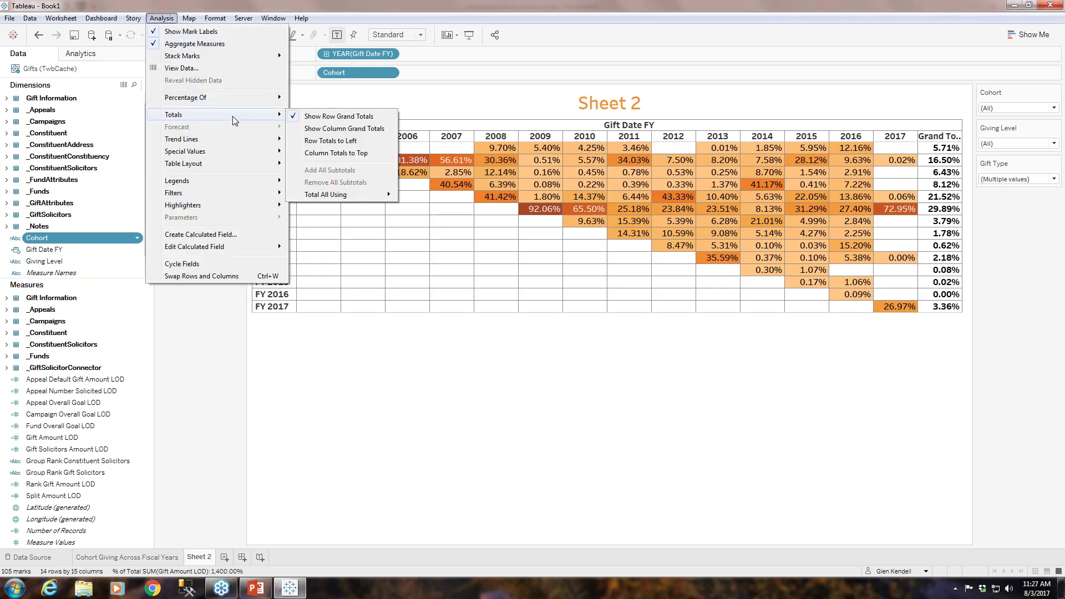
click(327, 130)
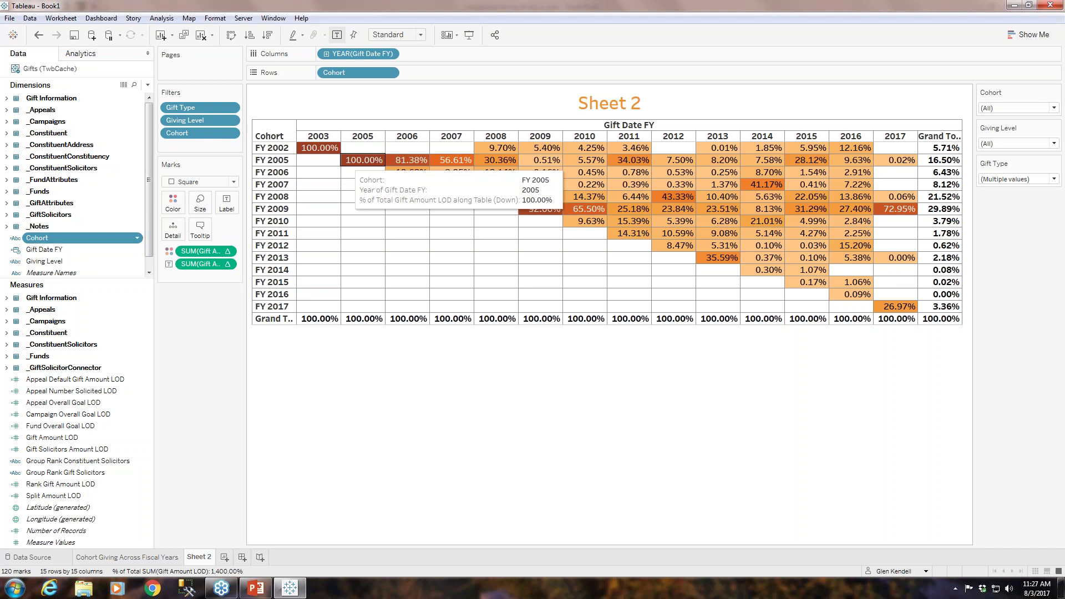
click(166, 18)
mouse_move(217, 114)
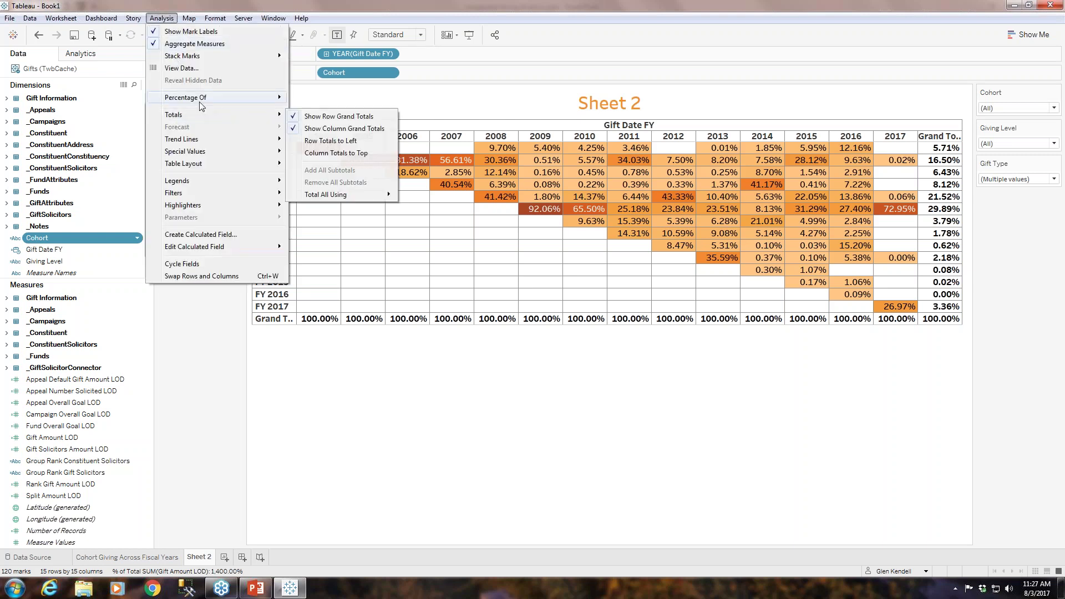
click(302, 118)
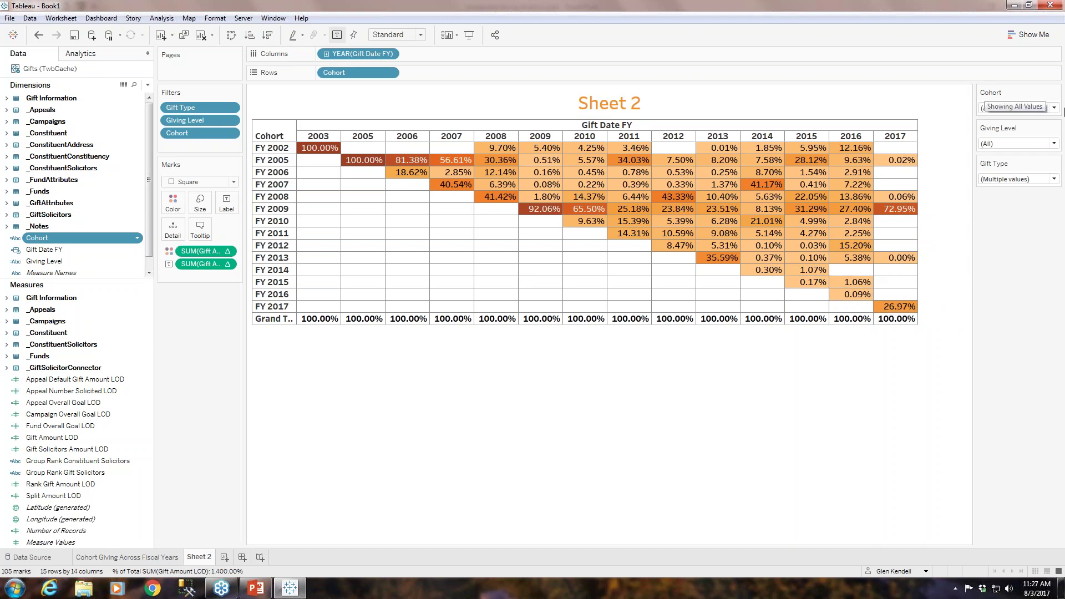
Remove the Cohort filter from the sheet
click(1056, 92)
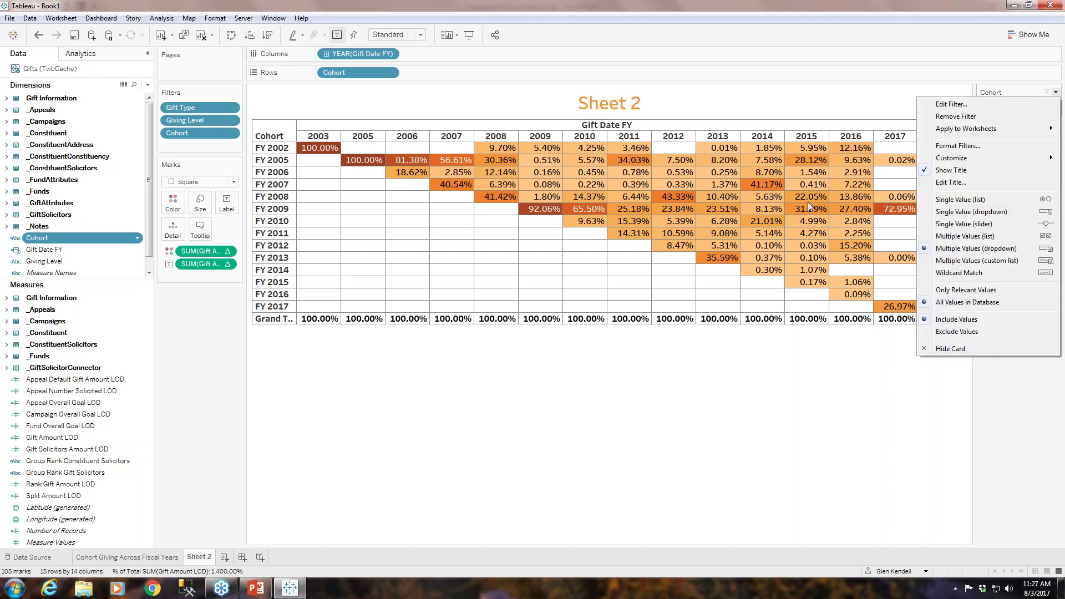
click(216, 139)
click(230, 133)
click(203, 306)
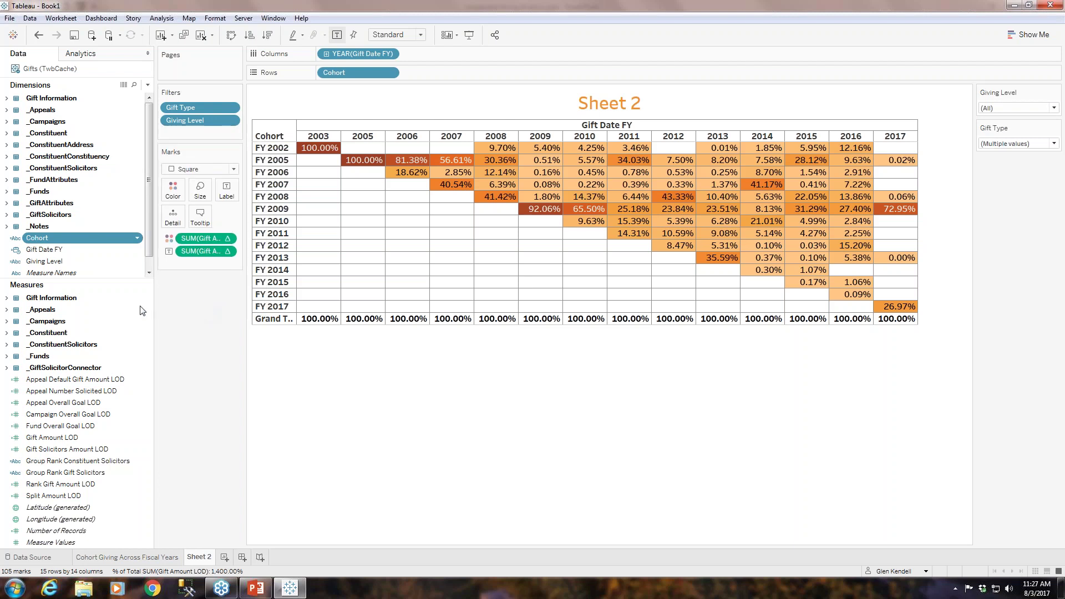
Filter the table on Gift Date FY with a relative date range covering the last 10 years
drag(62, 260, 185, 135)
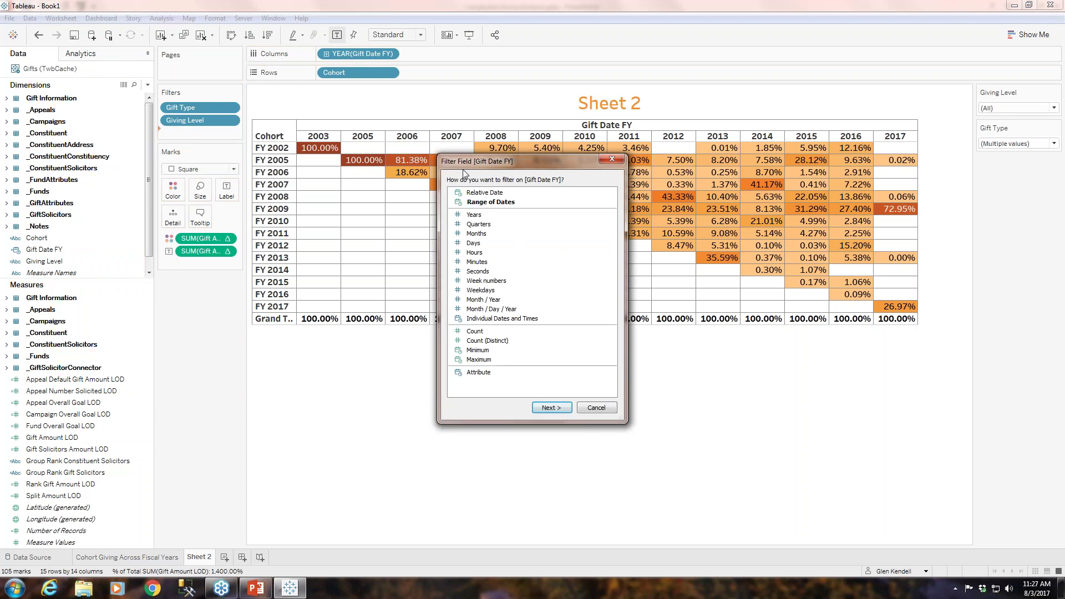
click(555, 409)
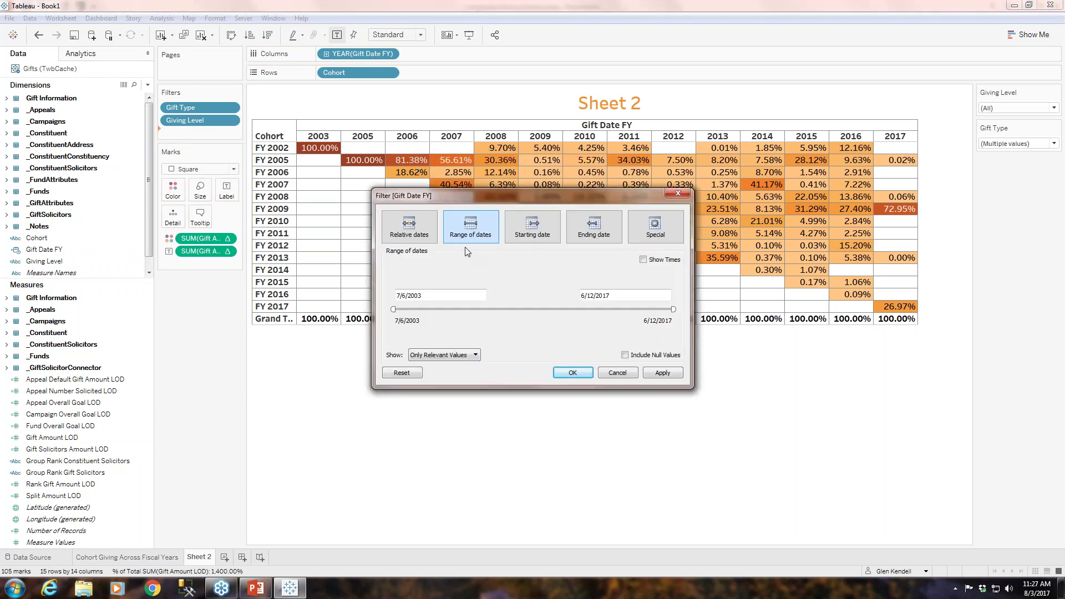
click(413, 229)
click(425, 285)
click(525, 304)
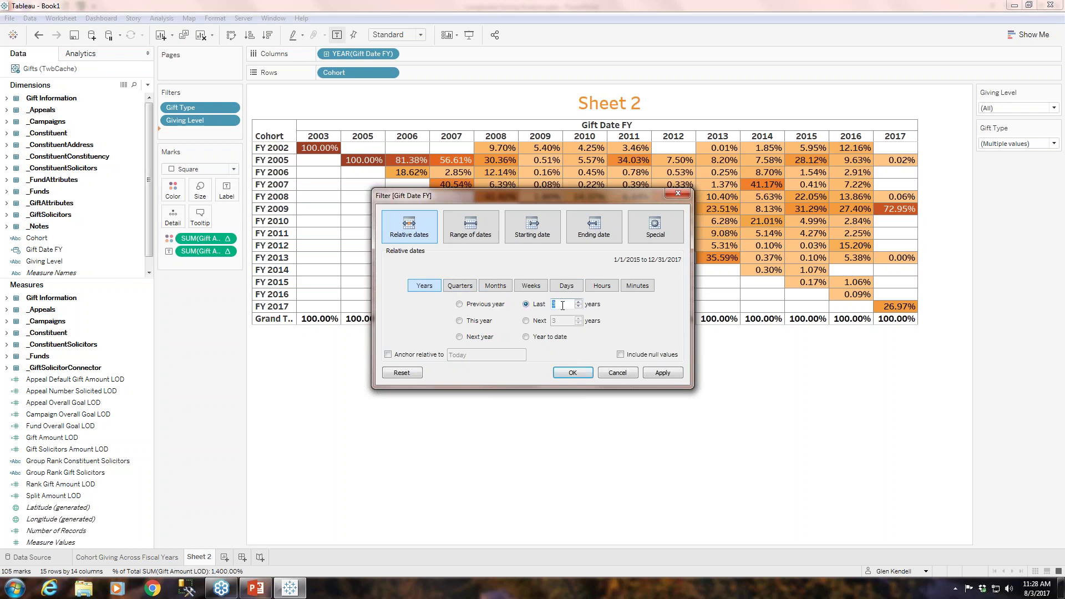
text(10)
click(572, 372)
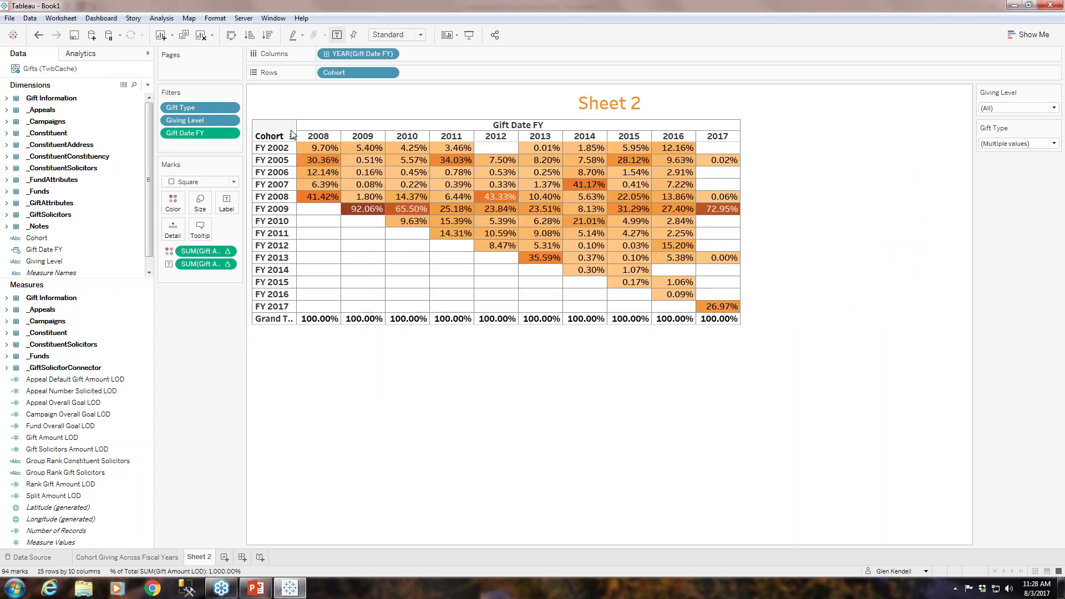
Show the Gift Date FY filter beside the table and extend its range to the last 14 years
click(229, 134)
click(215, 165)
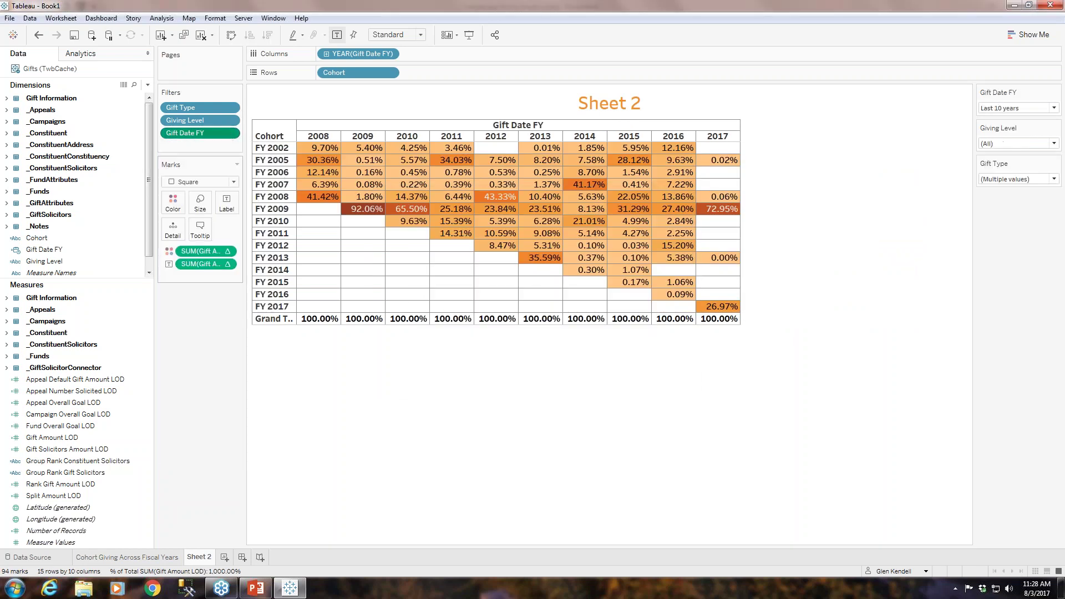
click(1054, 108)
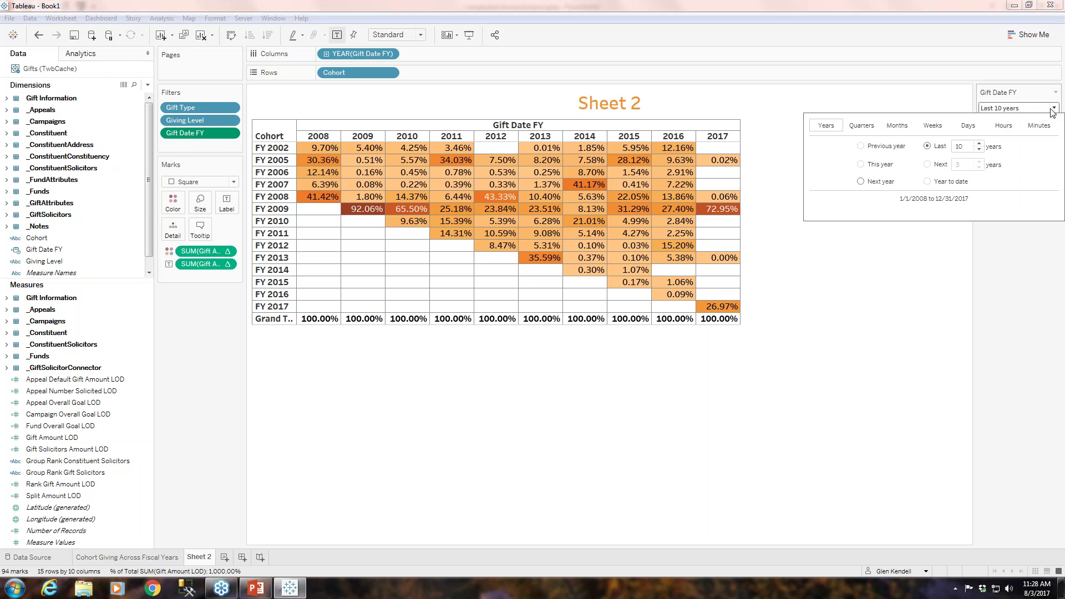
click(980, 143)
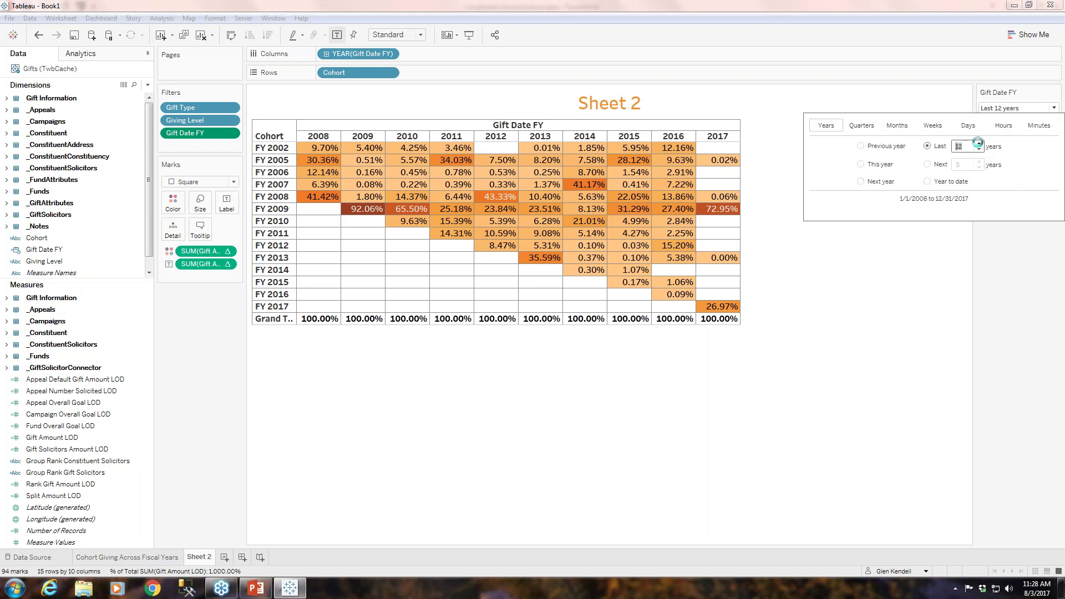
click(1011, 239)
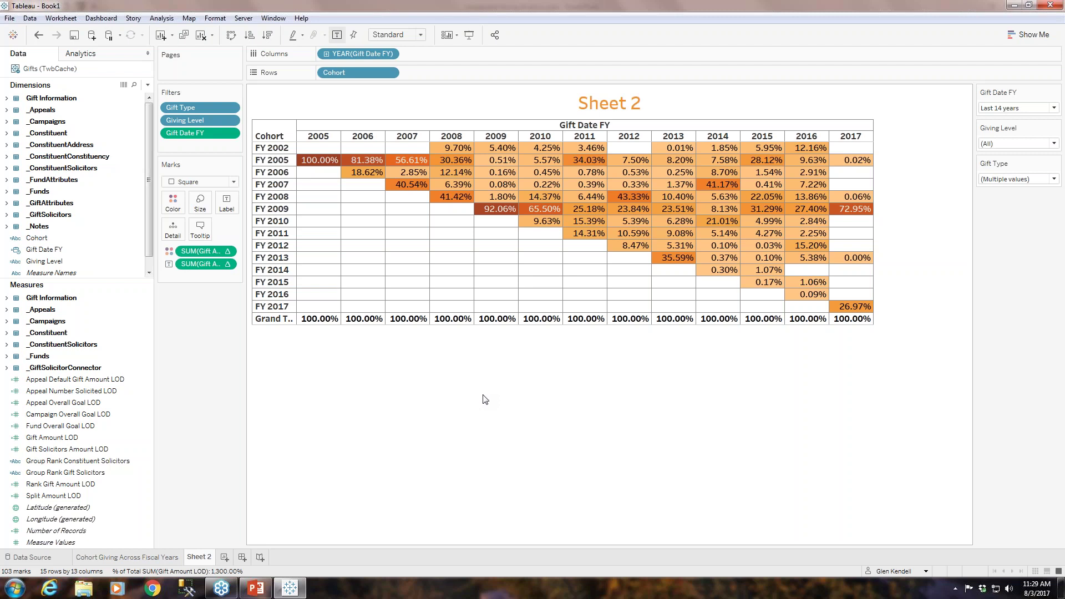
Slightly widen the Cohort row header column of the table
mouse_move(297, 209)
mouse_down()
mouse_move(314, 209)
mouse_move(303, 208)
mouse_up()
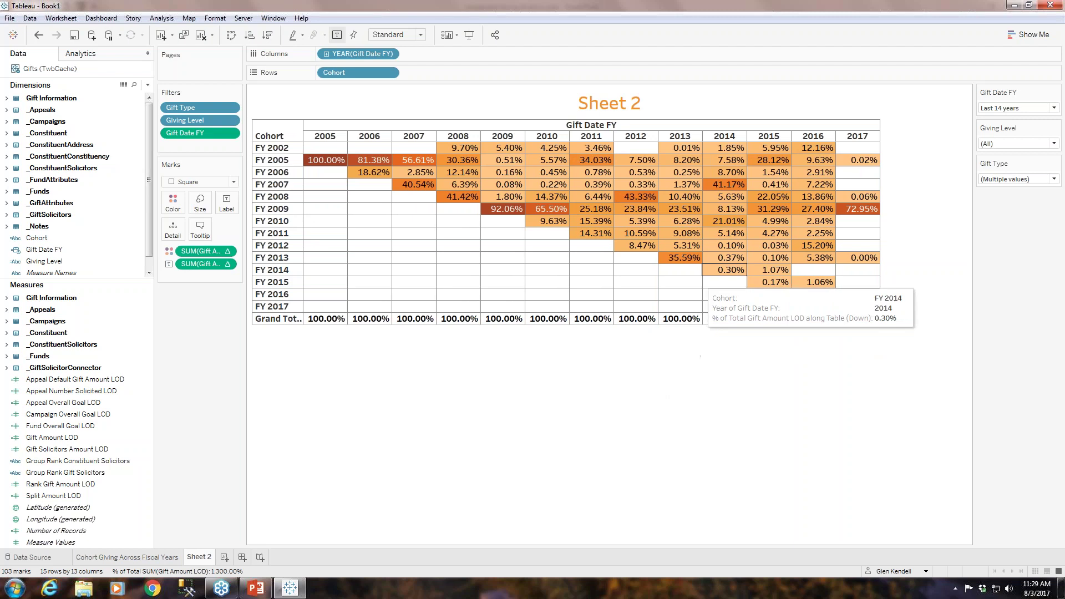
Examine how each fiscal year's giving is distributed across the donor cohorts, comparing individual cells in several year columns
mouse_move(862, 208)
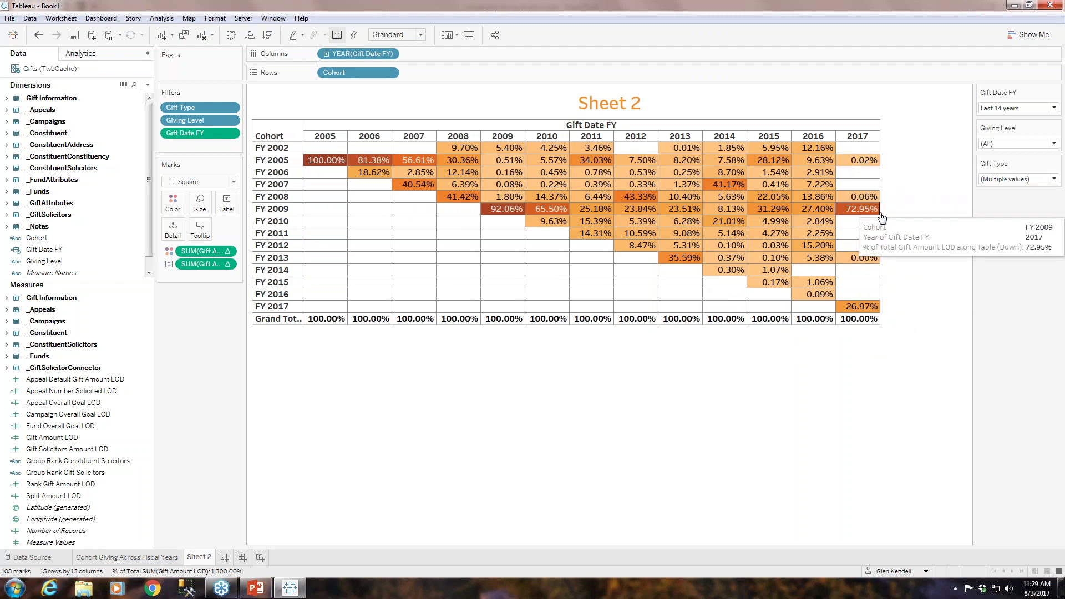
mouse_move(857, 257)
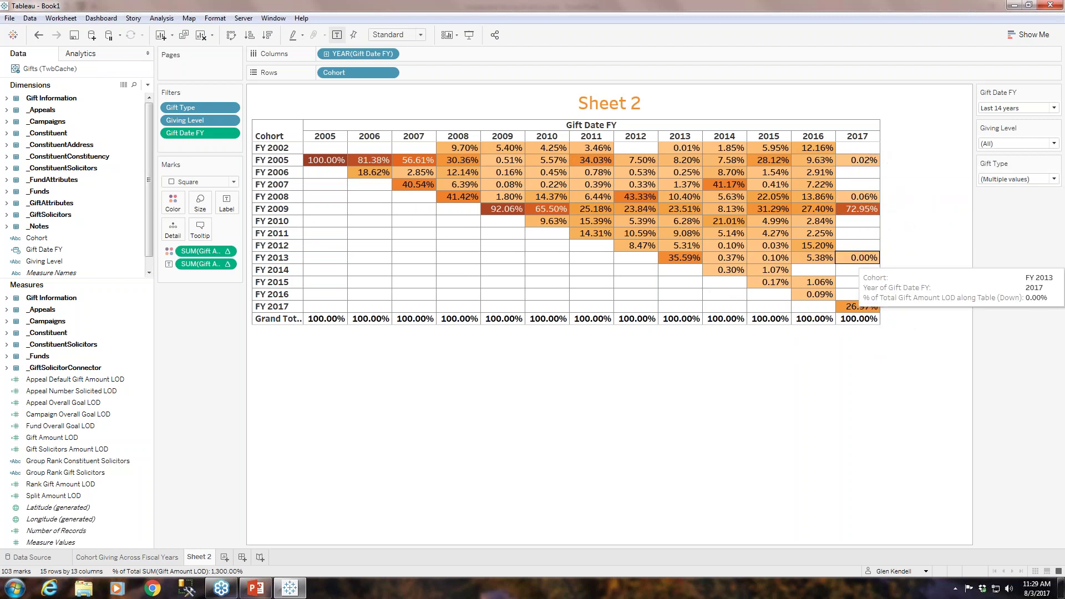
mouse_move(816, 248)
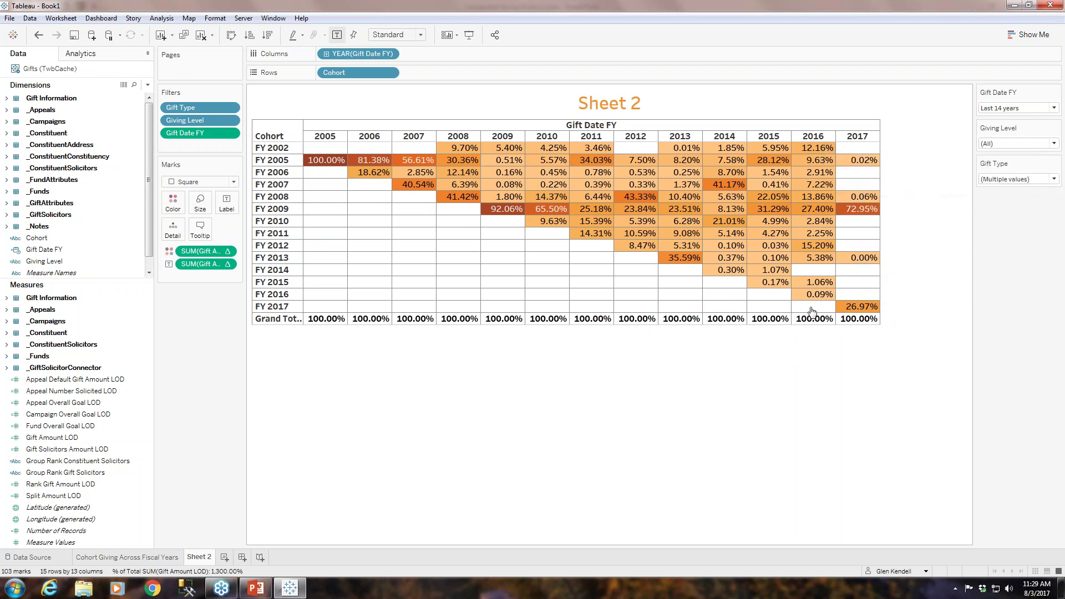
mouse_move(827, 157)
mouse_move(312, 162)
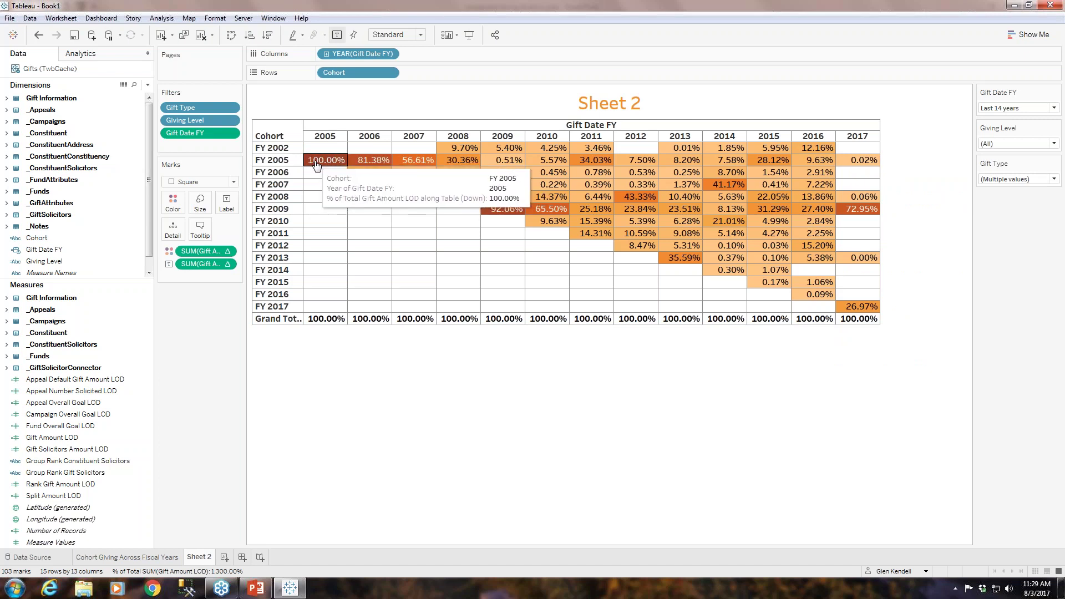
mouse_move(362, 160)
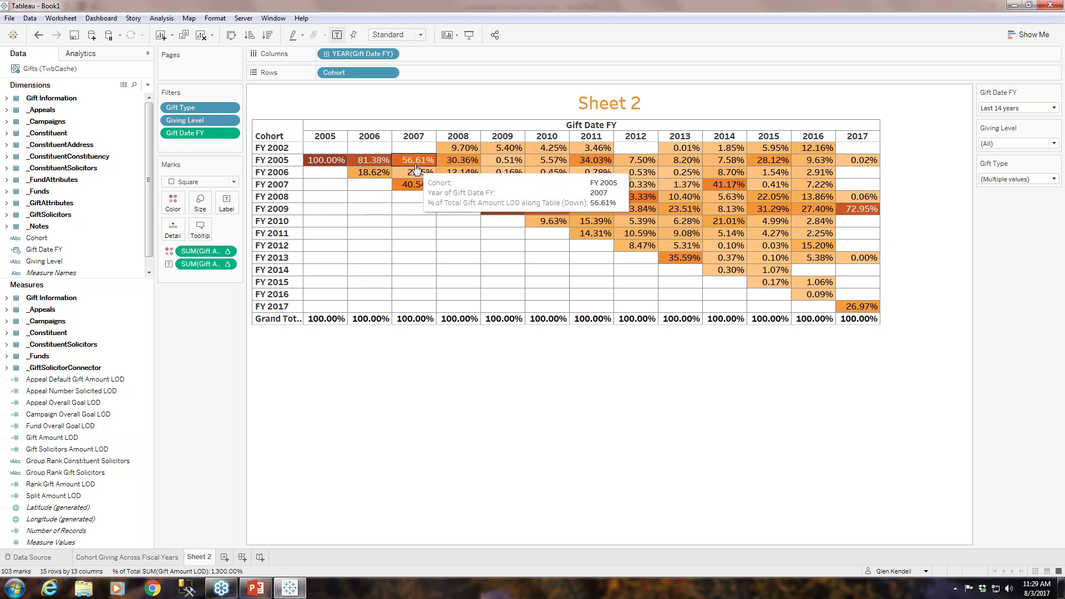
mouse_move(461, 188)
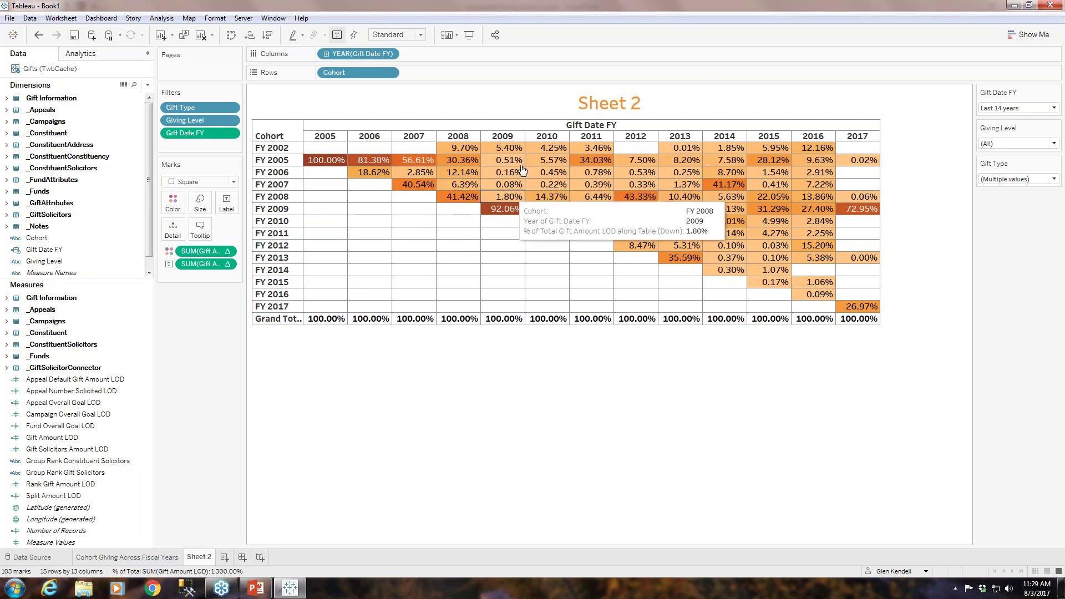
mouse_move(500, 216)
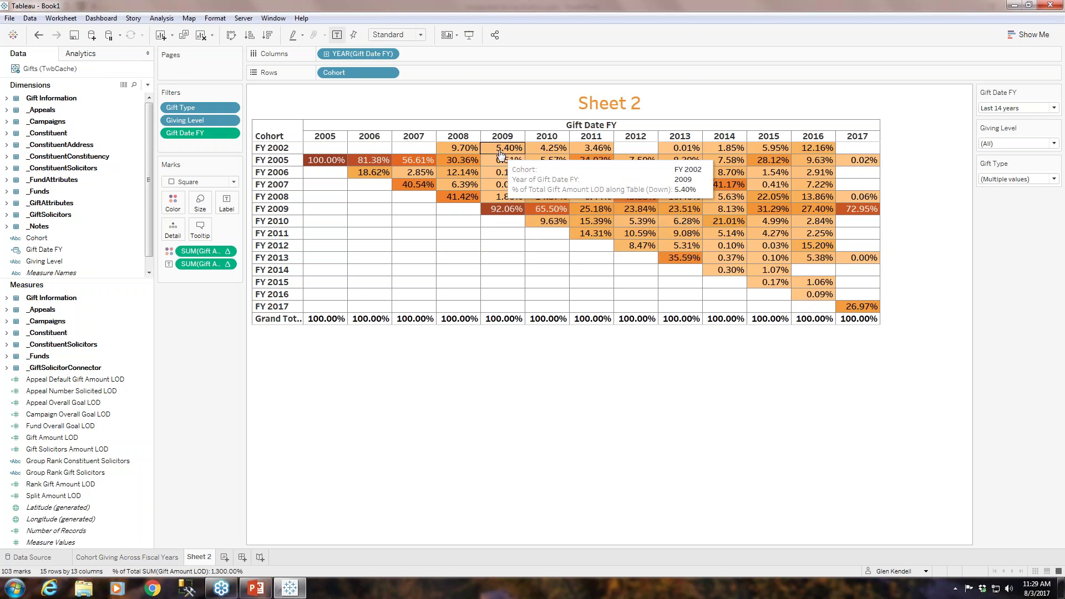
mouse_move(515, 153)
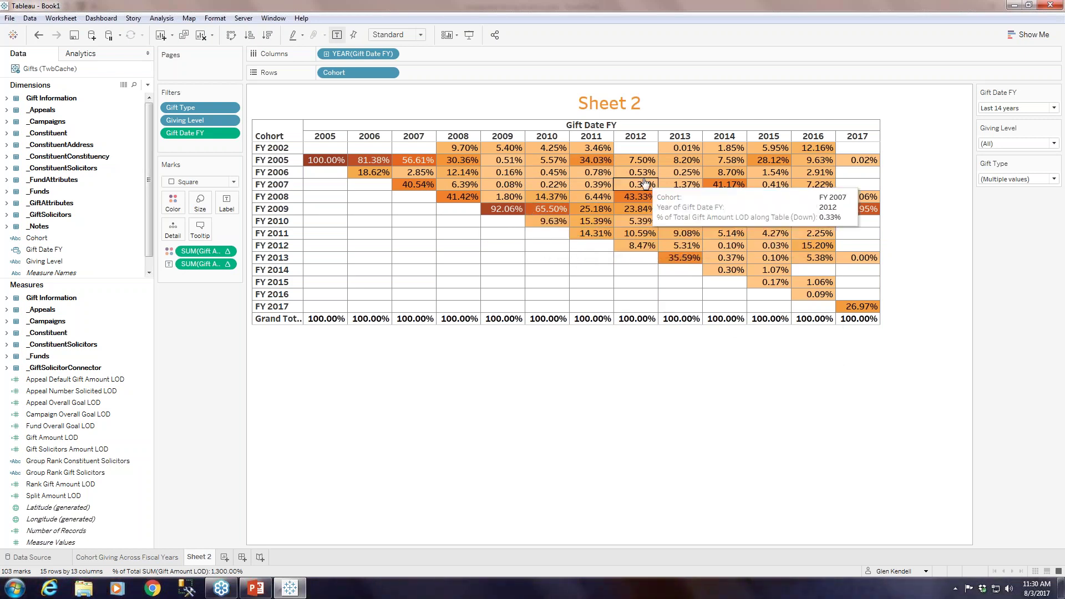
mouse_move(632, 200)
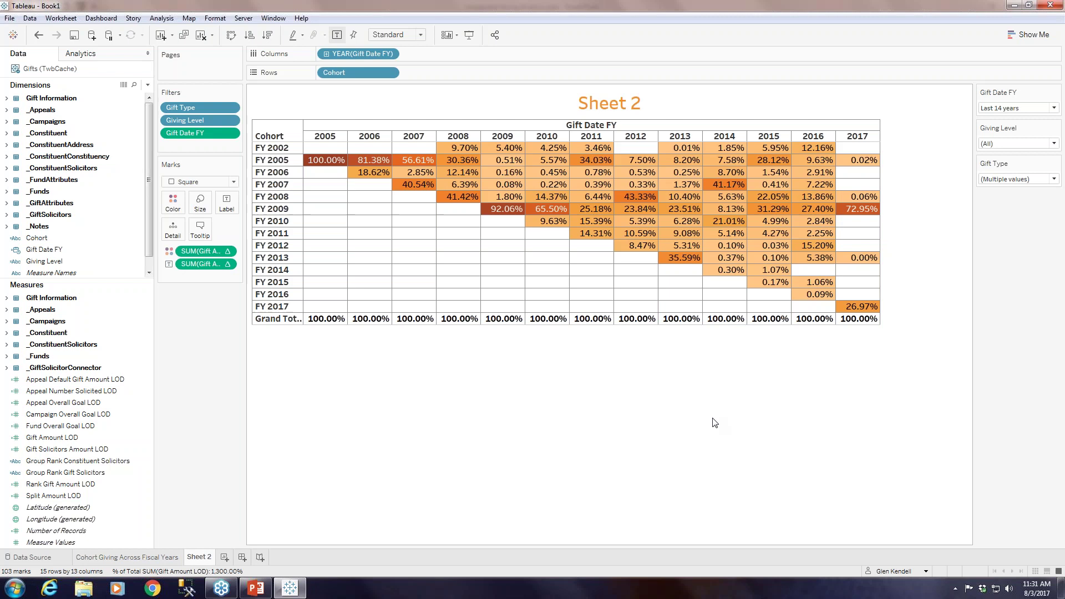
Rename the Sheet 2 worksheet as Fiscal Year Giving Across Cohorts
right_click(205, 556)
click(256, 449)
text(Fiscal Giving)
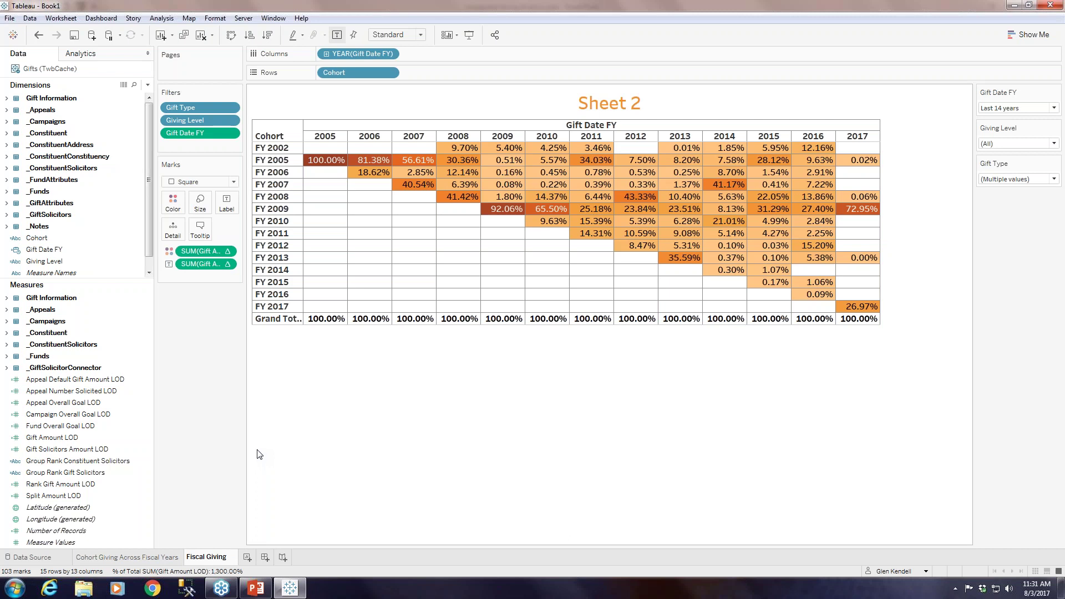
key(BackSpace)
key(BackSpace)
key(BackSpace)
key(BackSpace)
key(BackSpace)
key(BackSpace)
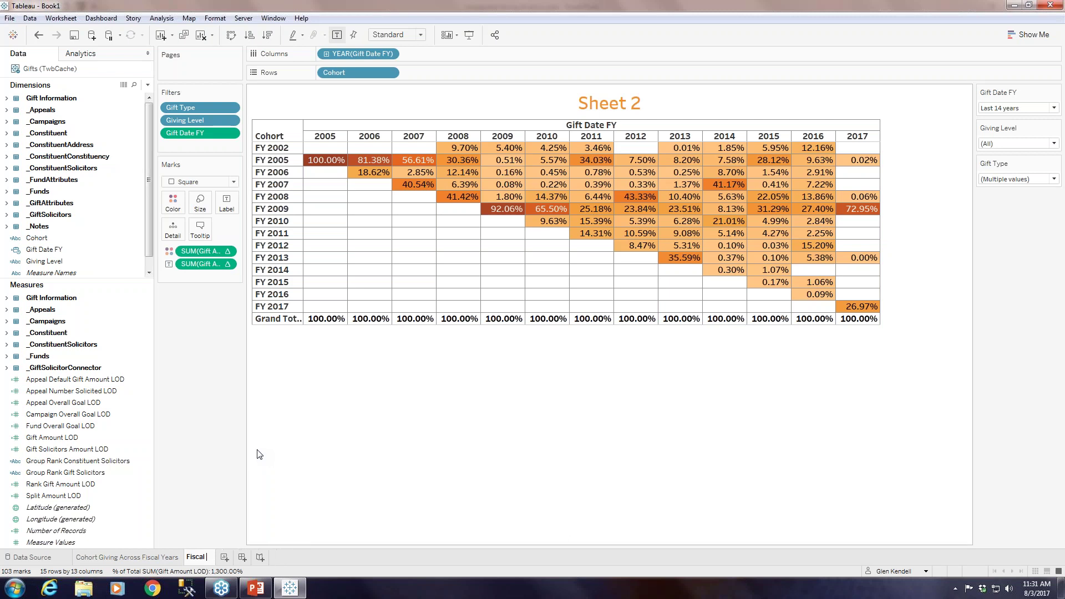
text(Year Giving)
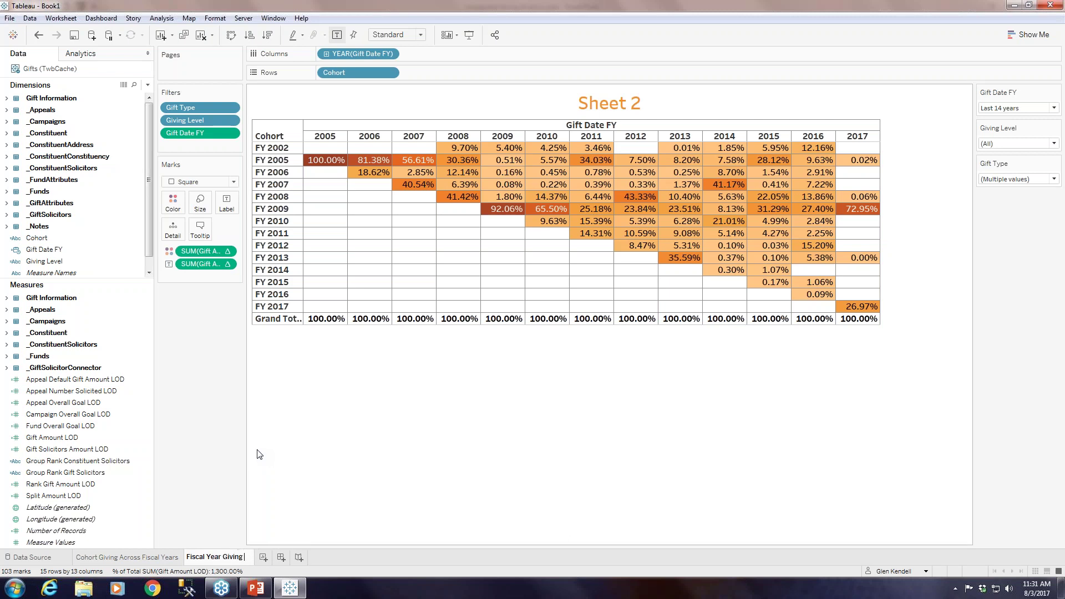
text( Across Coh)
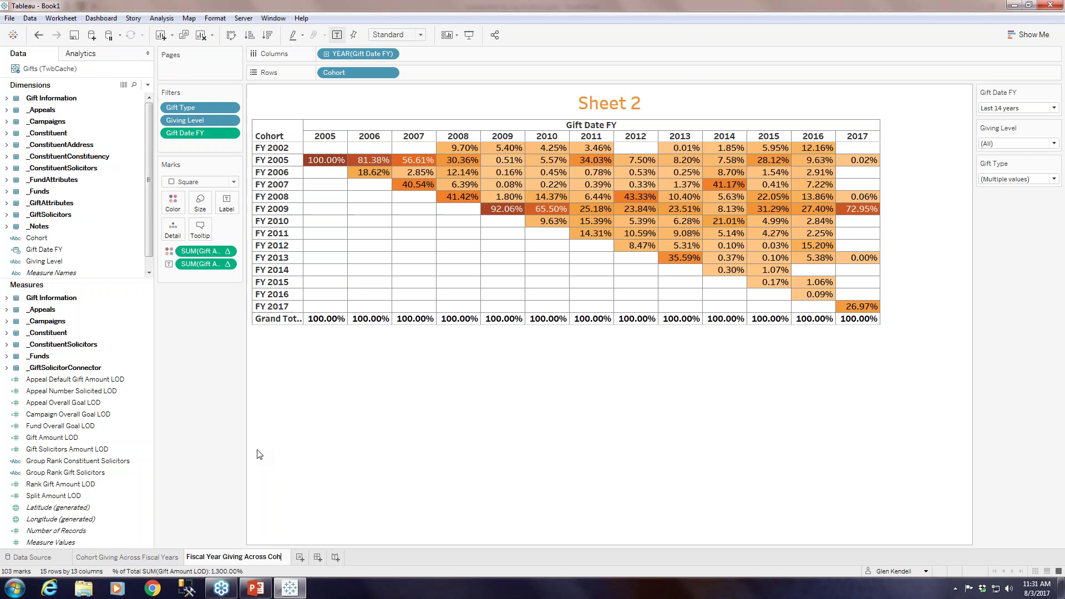
text(orts)
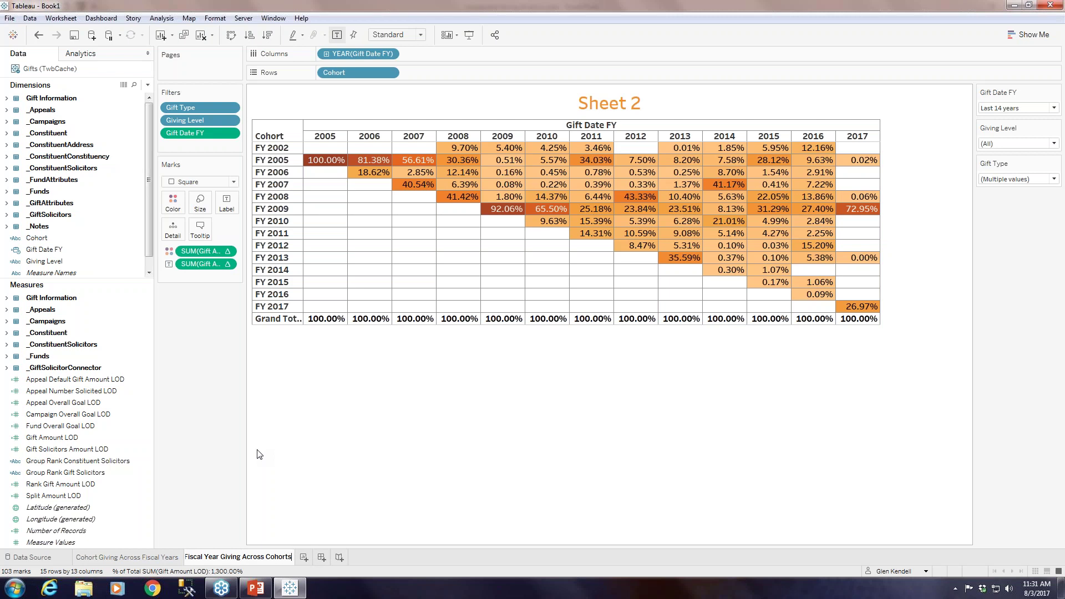
click(335, 463)
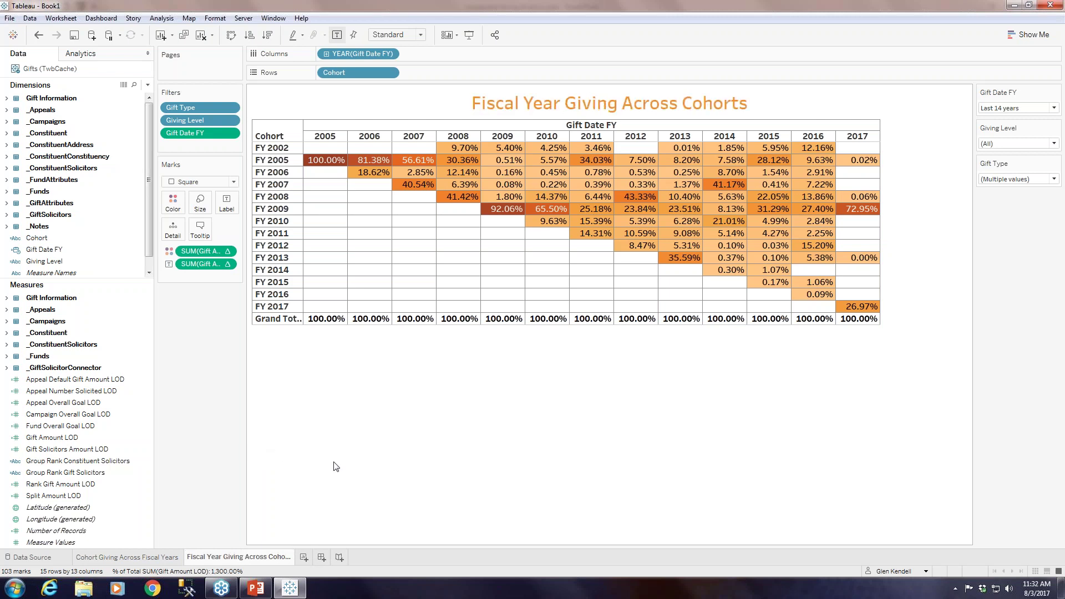